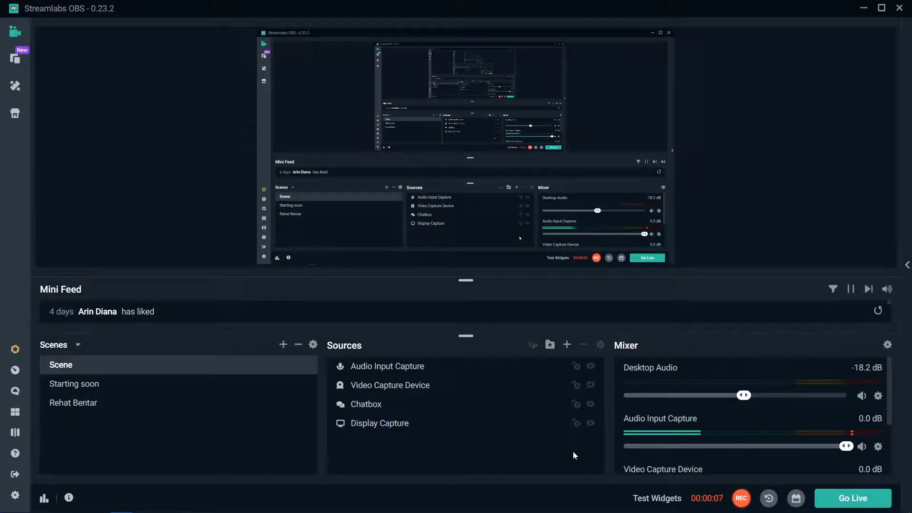
Step: Bring Unity to the front with the Project panel showing Level1's Anim clips, leaving OBS recording
key(alt+Tab)
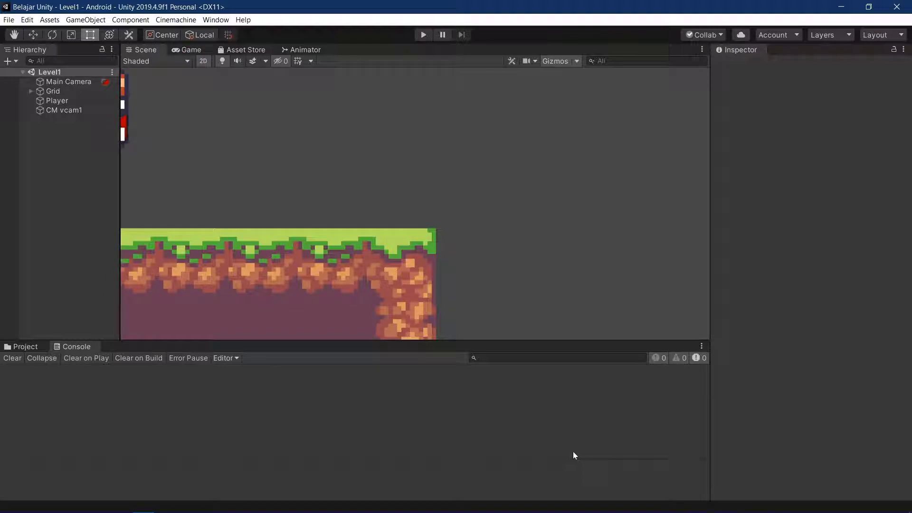
click(21, 346)
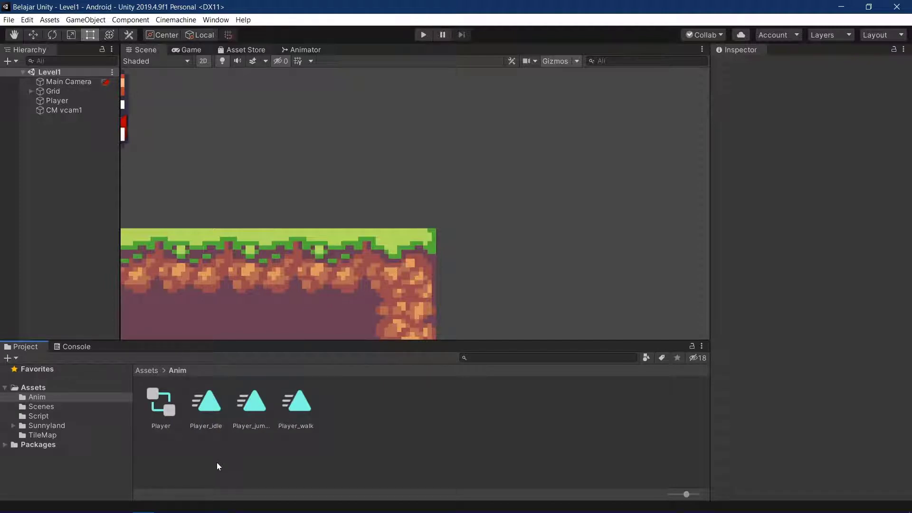
key(alt+Tab)
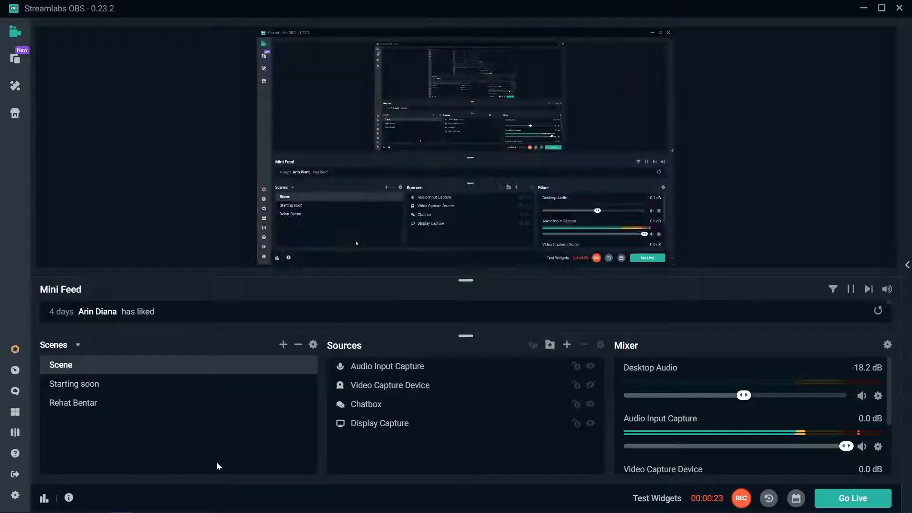
mouse_move(557, 506)
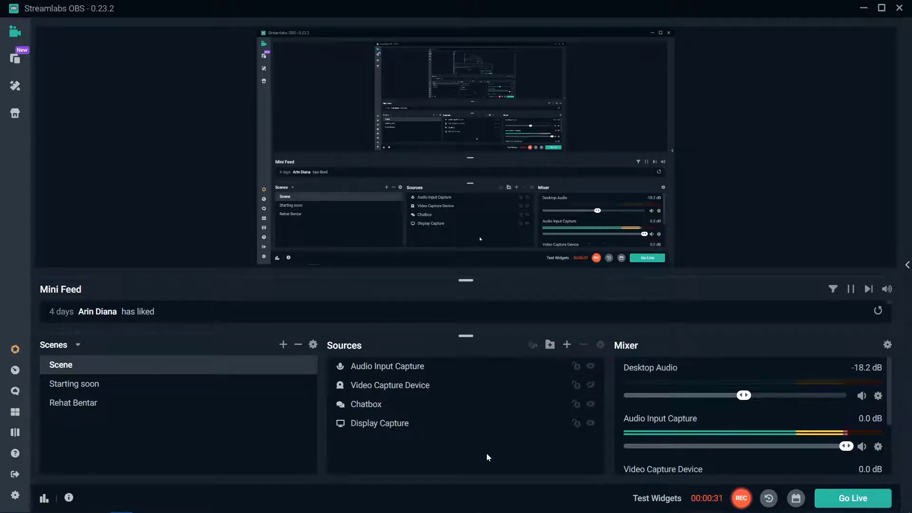
key(alt+Tab)
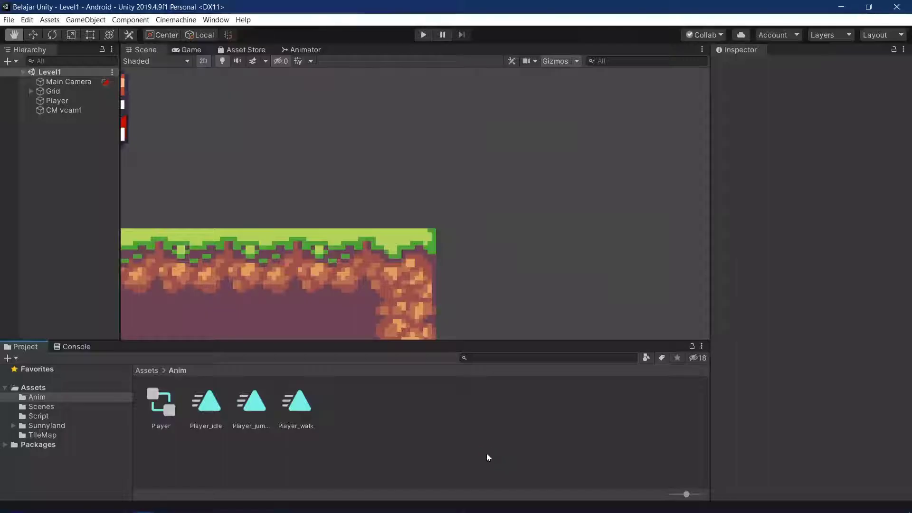
Step: Zoom out to the whole level, delete CM vcam1 from the Hierarchy, and save Level1 with Ctrl+S
key(t)
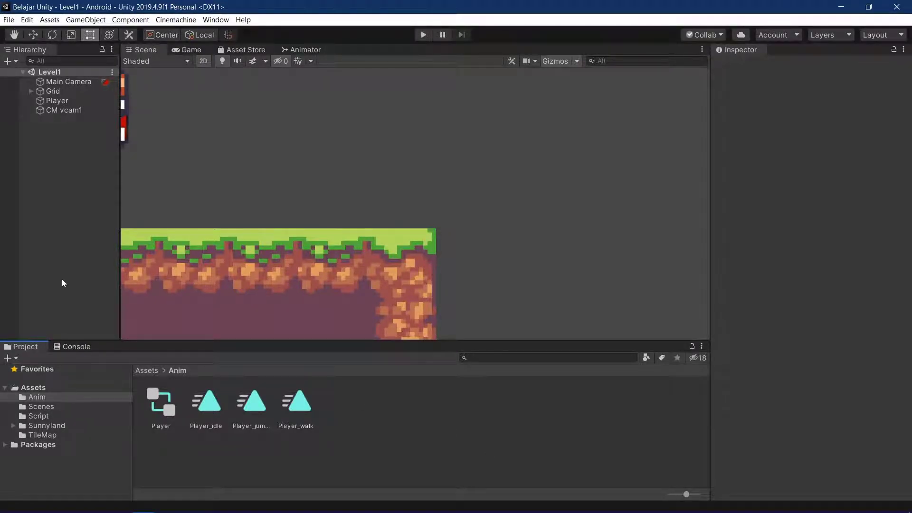
scroll(277, 278, down, 3)
scroll(277, 278, down, 2)
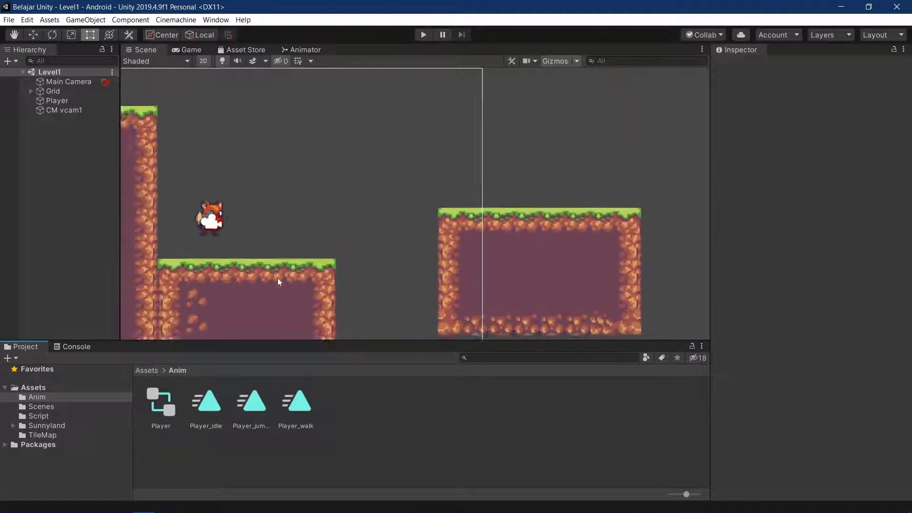
scroll(277, 278, down, 4)
middle_drag(278, 278, 371, 246)
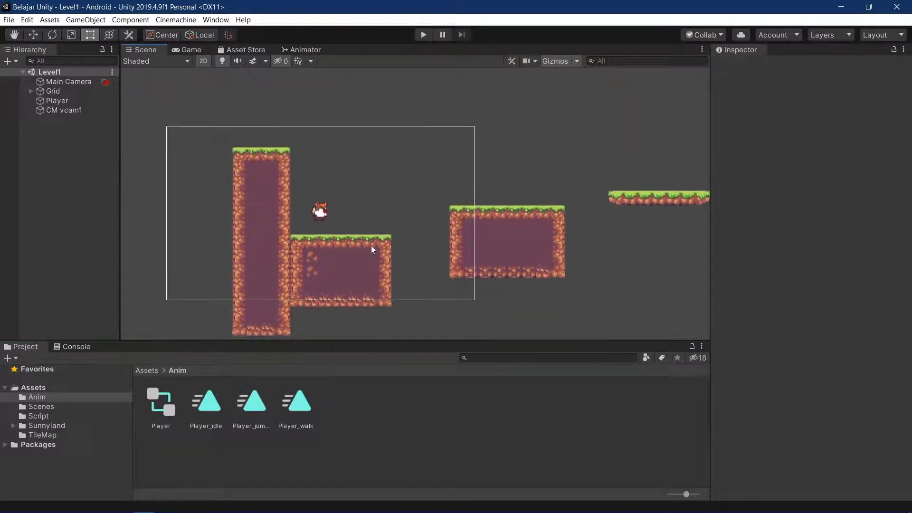
click(58, 112)
key(Delete)
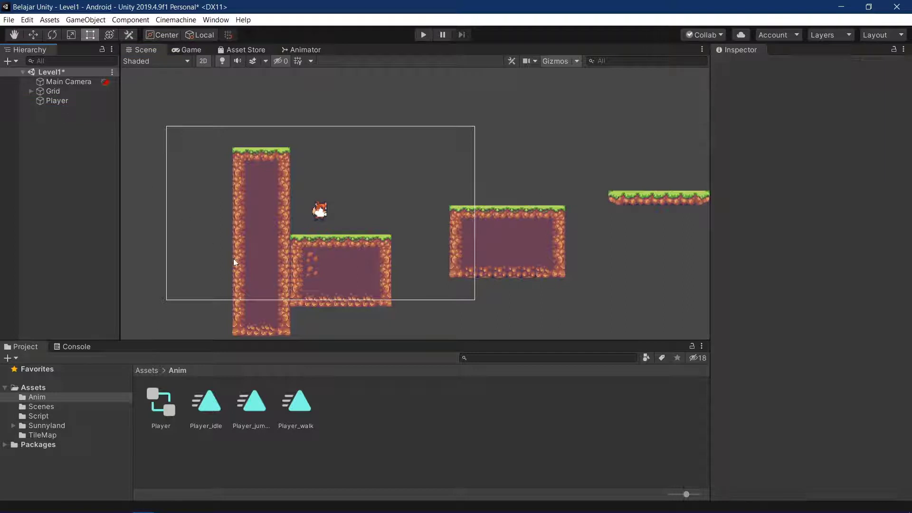
key(ctrl+s)
middle_drag(495, 308, 480, 268)
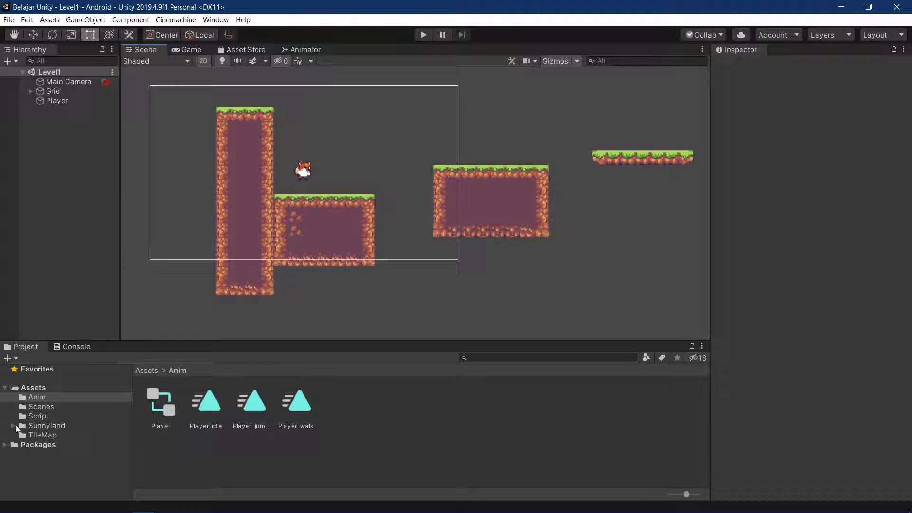
Step: Open the Sunnyland > artwork > Environment > props folder in the Project window
click(41, 425)
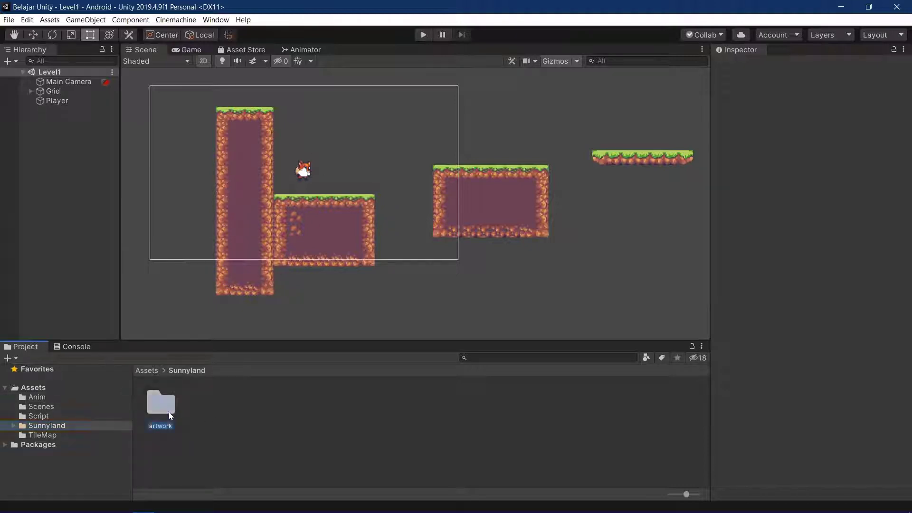
double_click(167, 410)
double_click(164, 411)
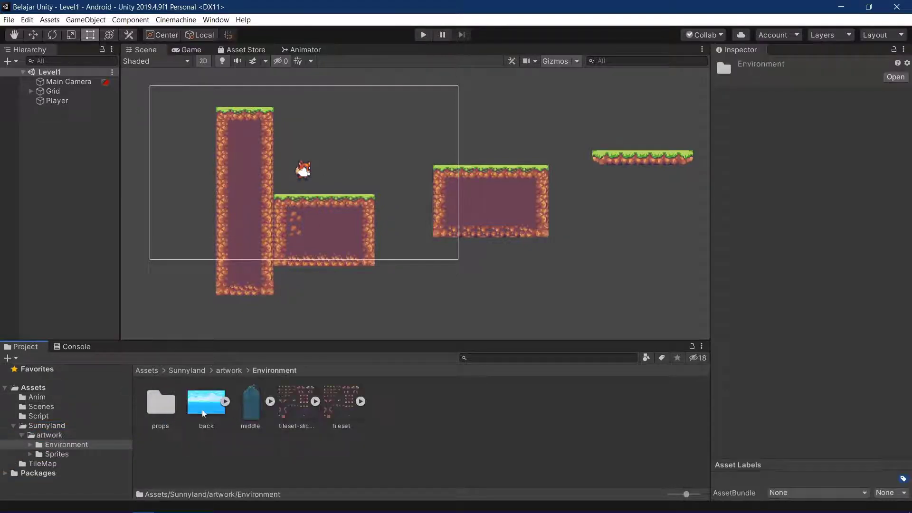
double_click(159, 412)
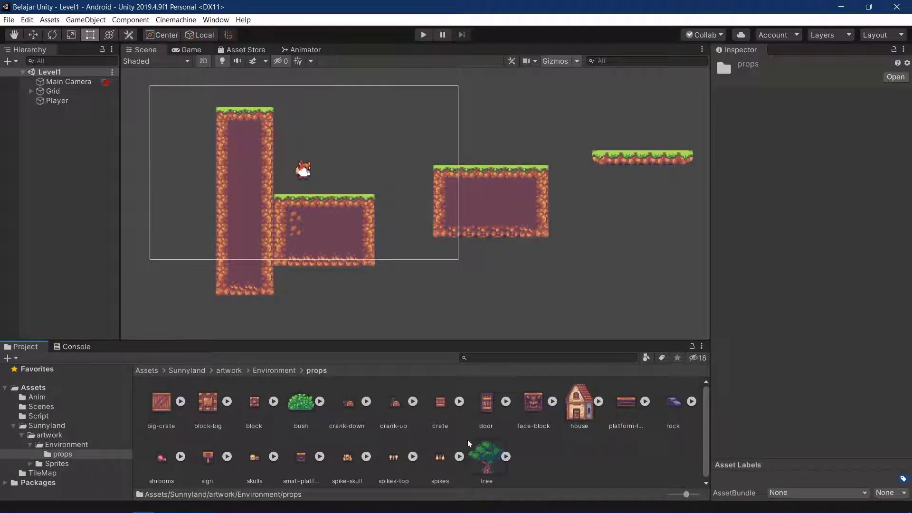
Step: Inspect the tree, door, face-block, house, platform-long and rock sprites, then collapse back to Assets
click(485, 460)
click(486, 403)
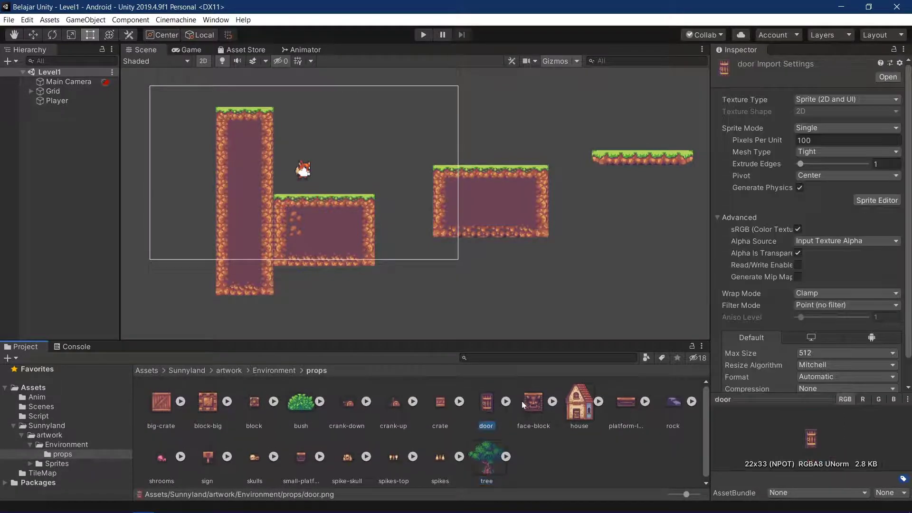
click(532, 403)
click(579, 402)
click(624, 402)
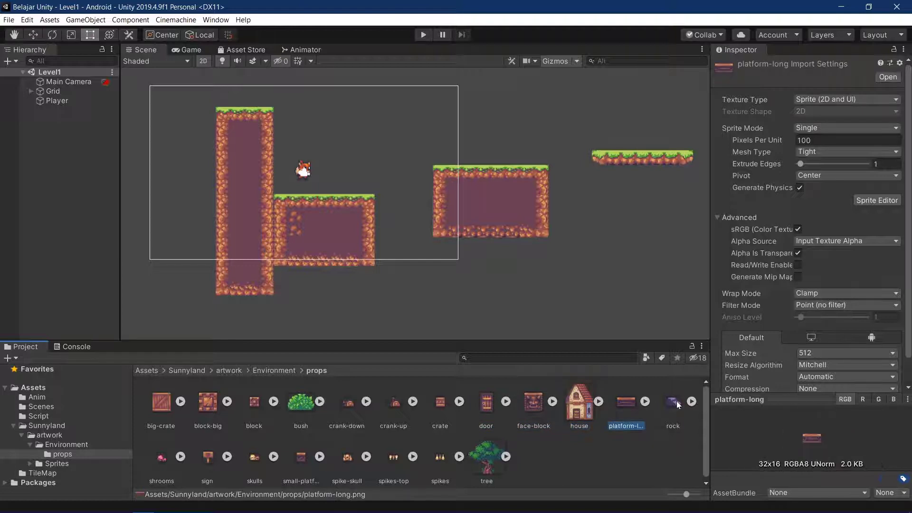
click(675, 402)
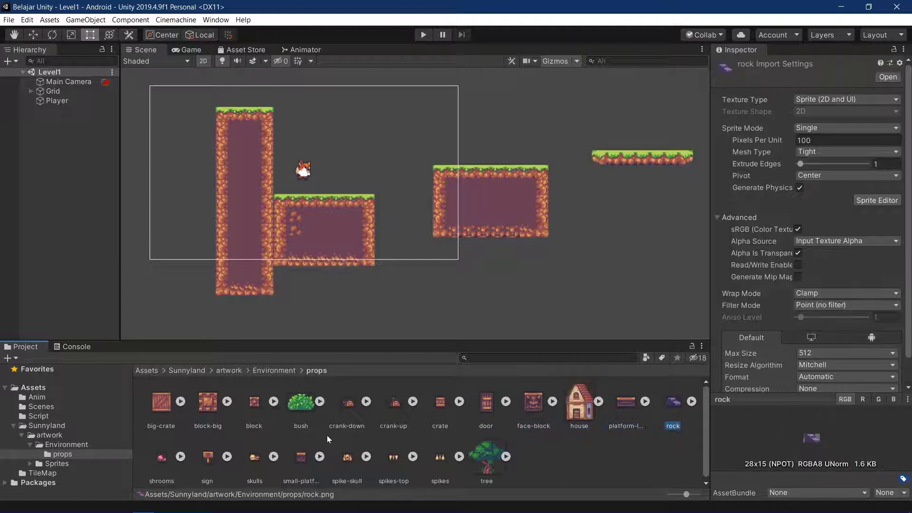
click(34, 388)
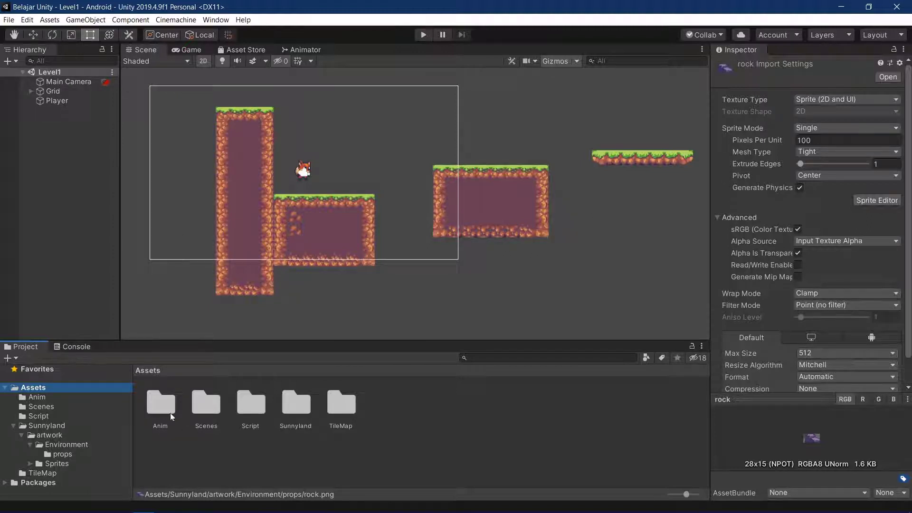
click(13, 425)
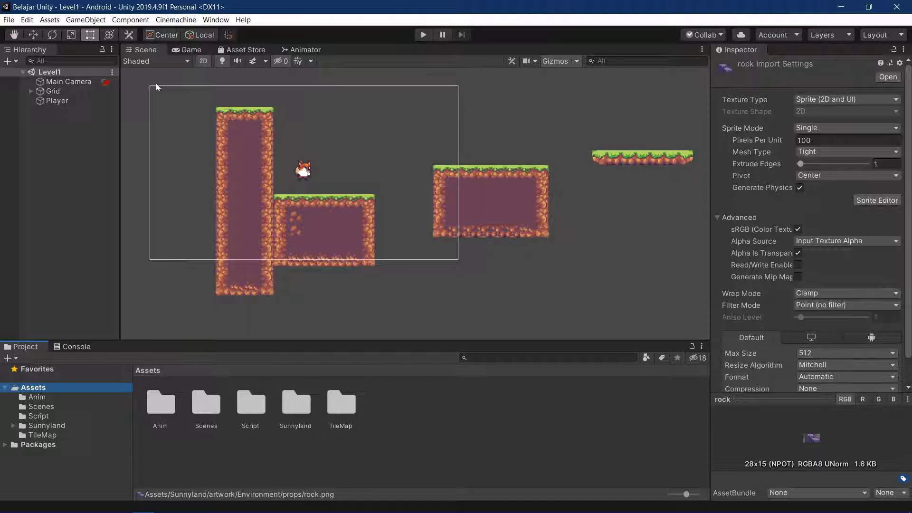
Step: Open Window > Package Manager to list the Unity Registry packages
click(216, 20)
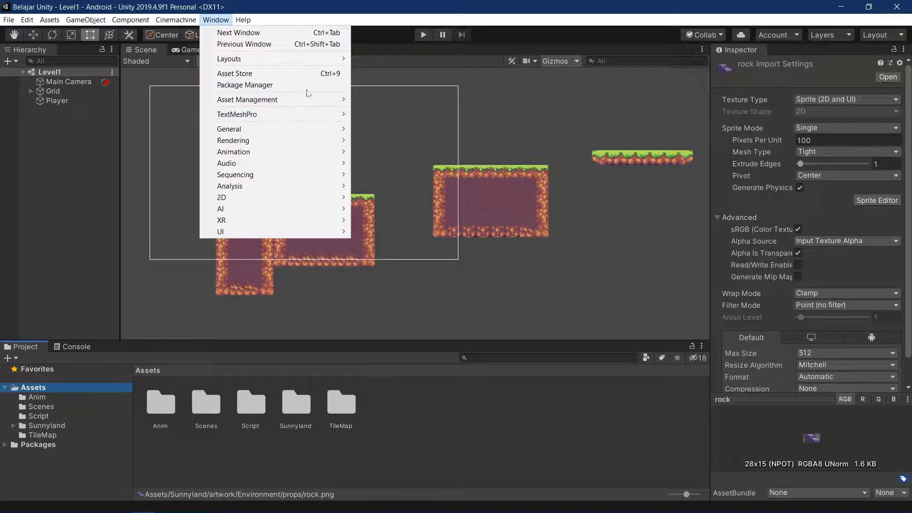
mouse_move(187, 23)
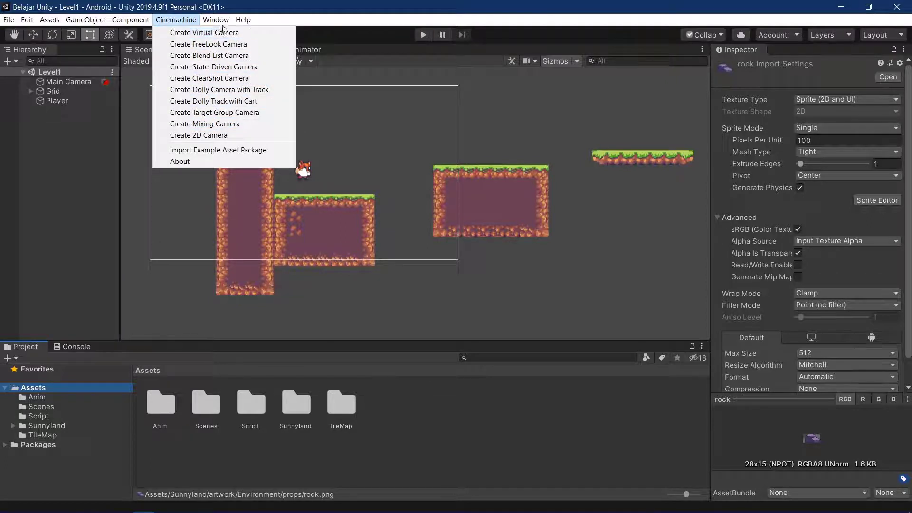
mouse_move(222, 23)
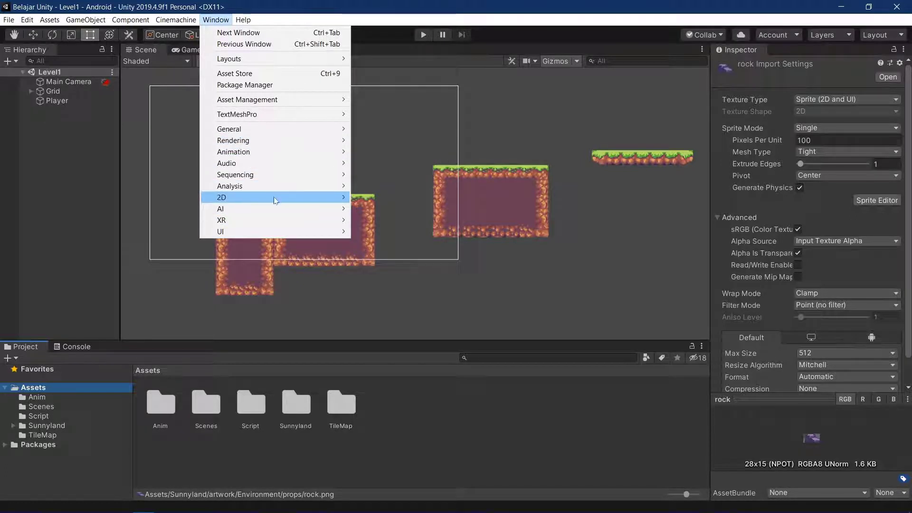
mouse_move(321, 192)
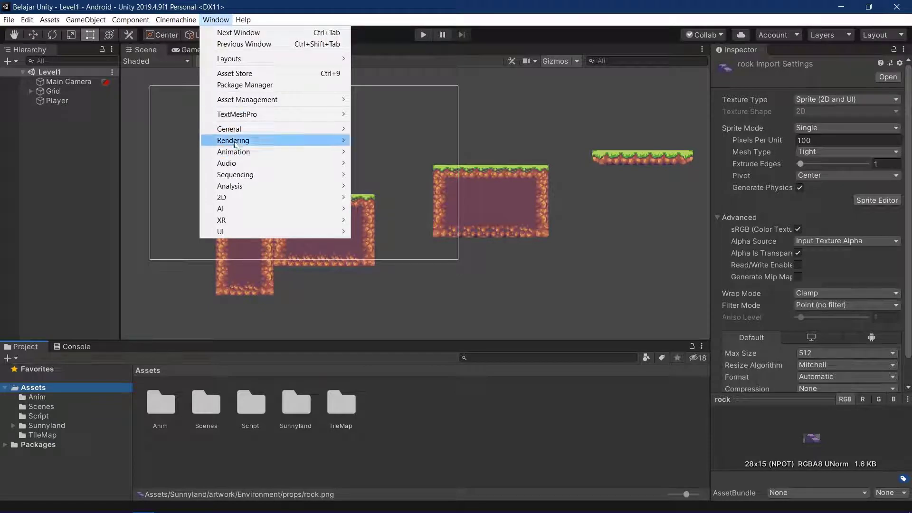
click(251, 85)
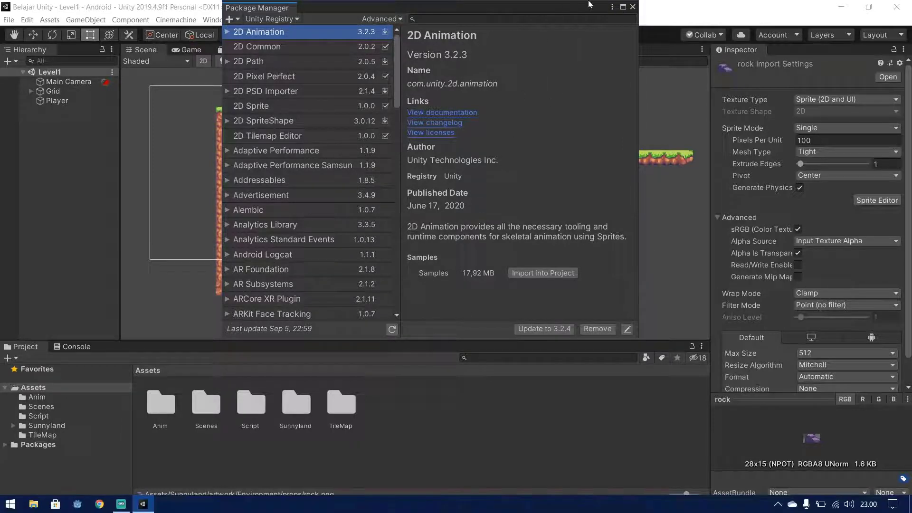
Step: Reposition the Package Manager, search 'cine' to confirm Cinemachine 2.3.4 is current, then close it
drag(475, 0, 475, 117)
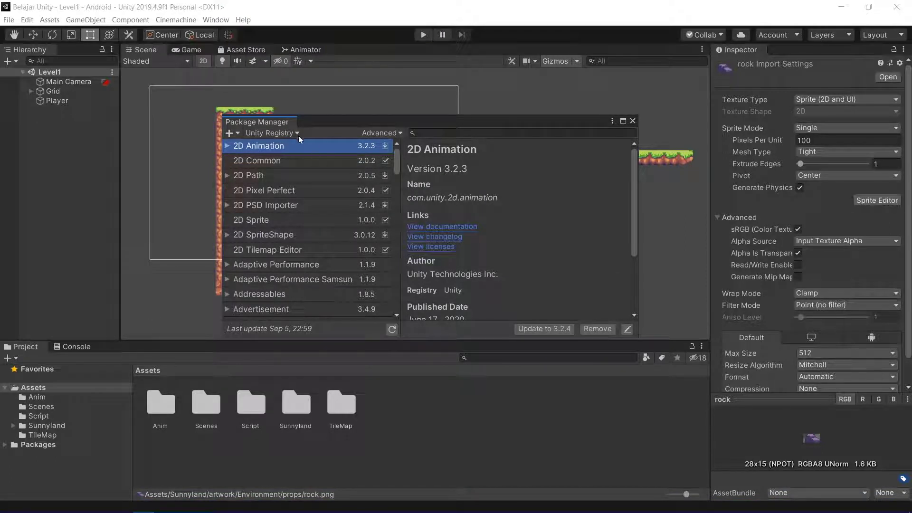
click(623, 121)
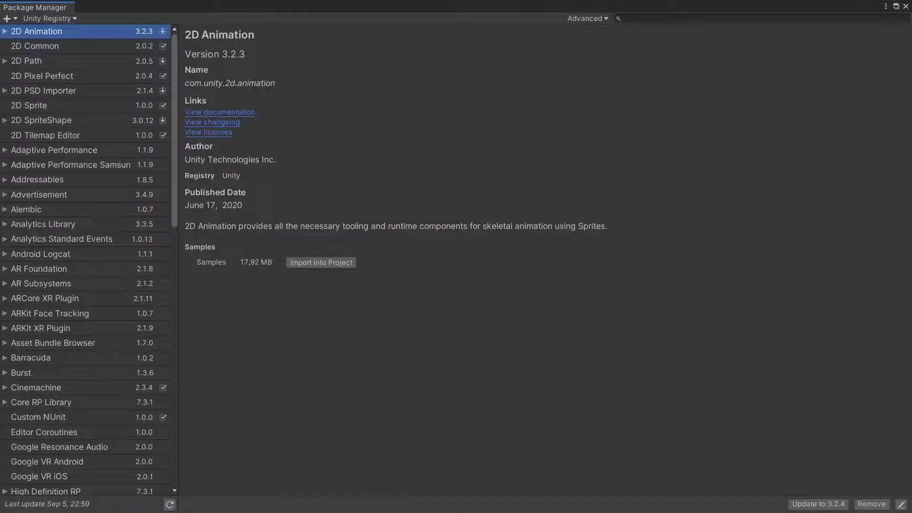
click(895, 6)
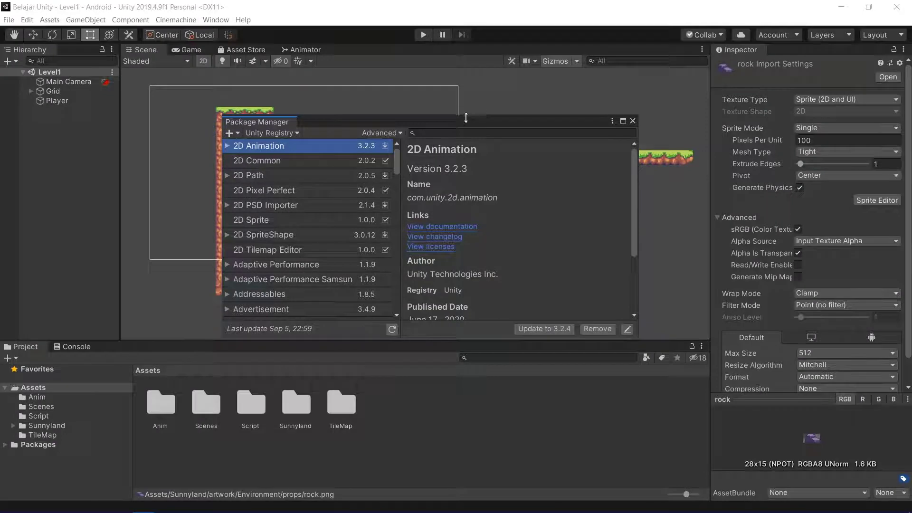
mouse_move(477, 112)
mouse_down()
mouse_move(554, 166)
mouse_move(409, 159)
mouse_up()
text(c)
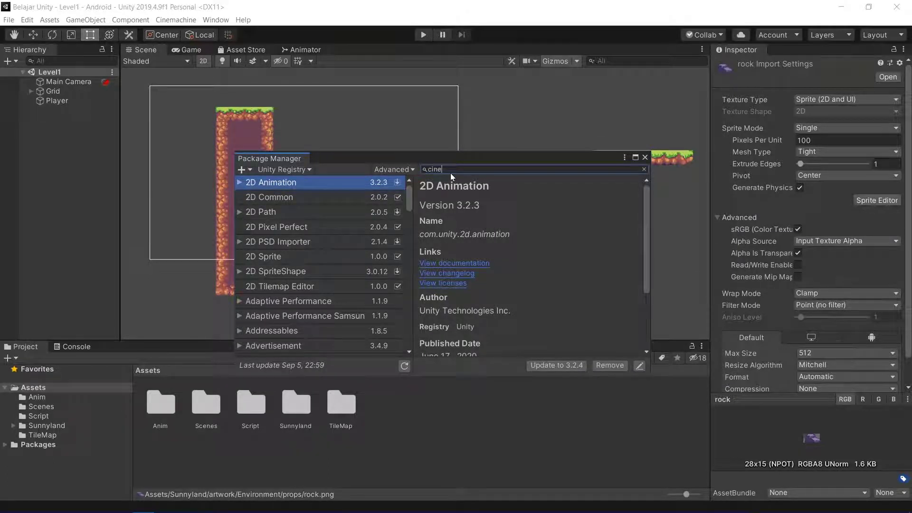
text(ine)
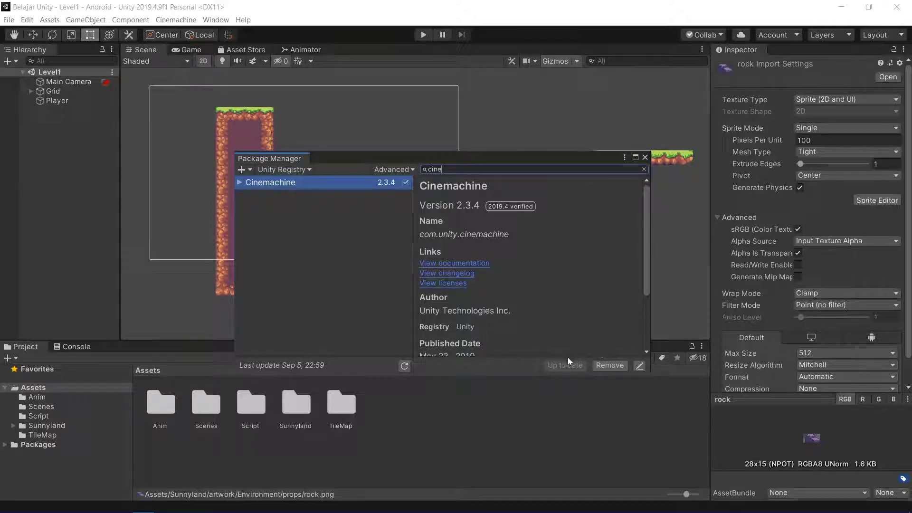
click(645, 157)
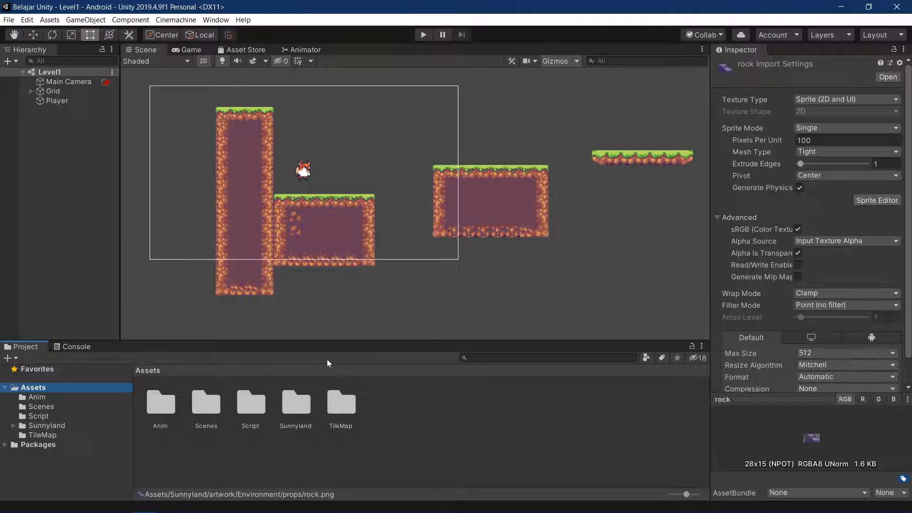
click(478, 354)
click(61, 347)
click(38, 348)
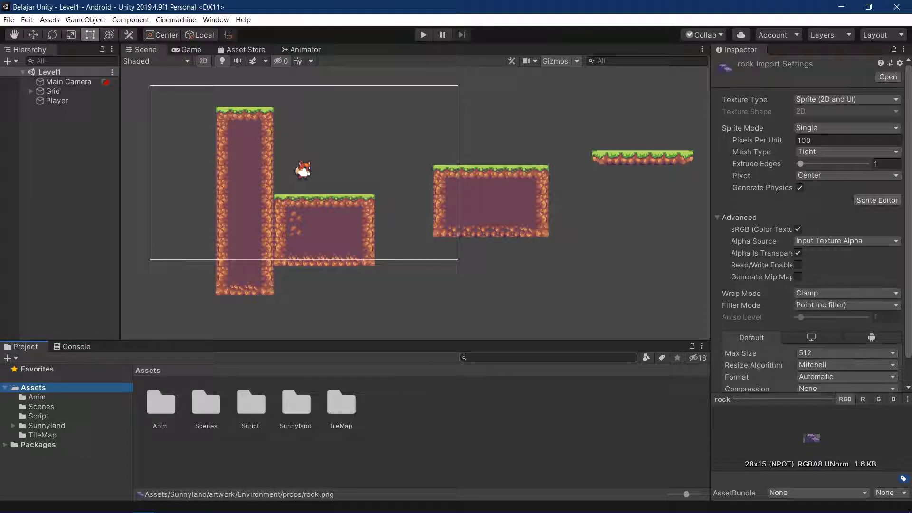
click(473, 358)
text(ayer)
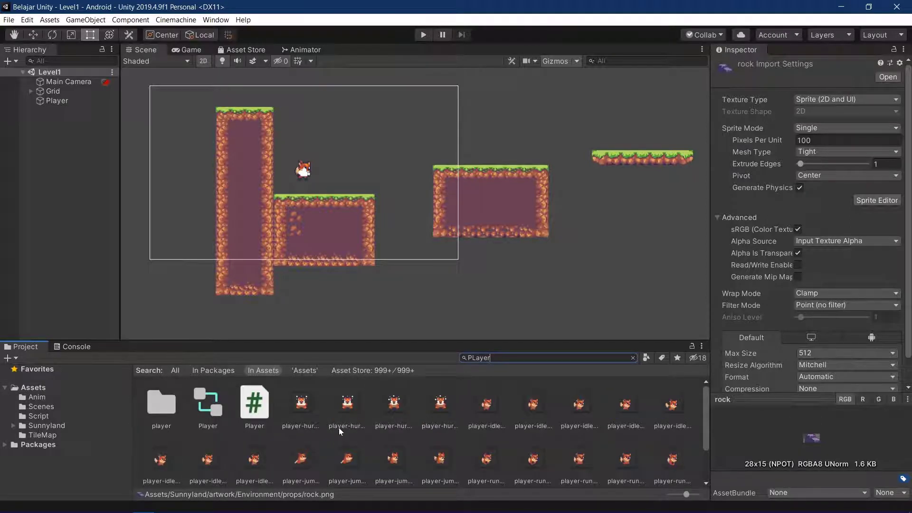
text(_)
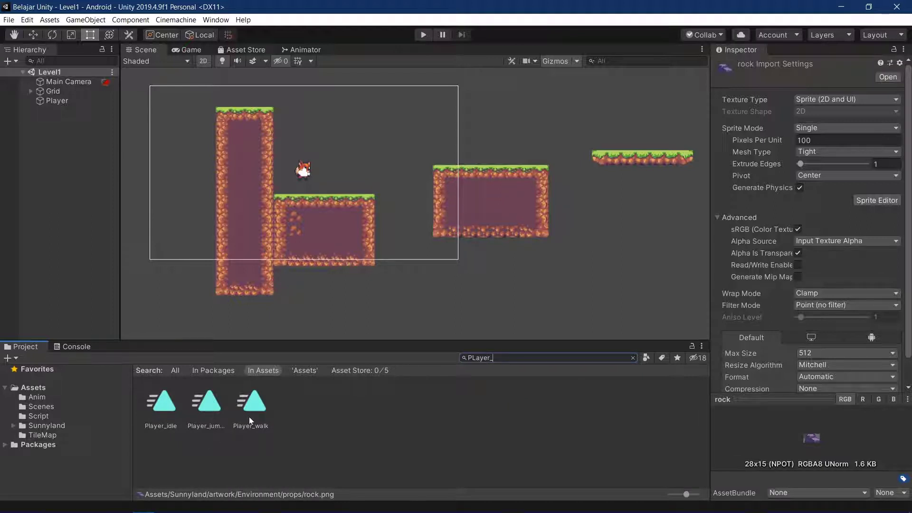
drag(249, 417, 55, 398)
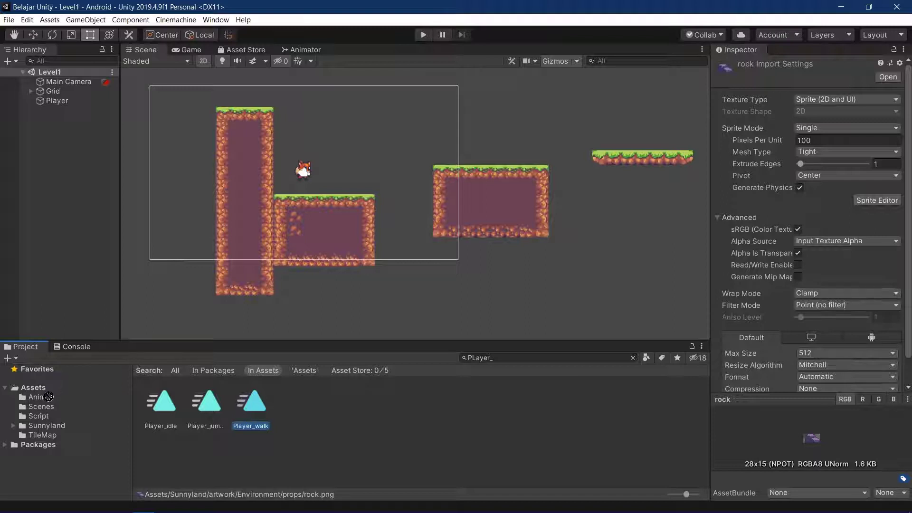
drag(56, 398, 50, 396)
click(312, 412)
click(568, 358)
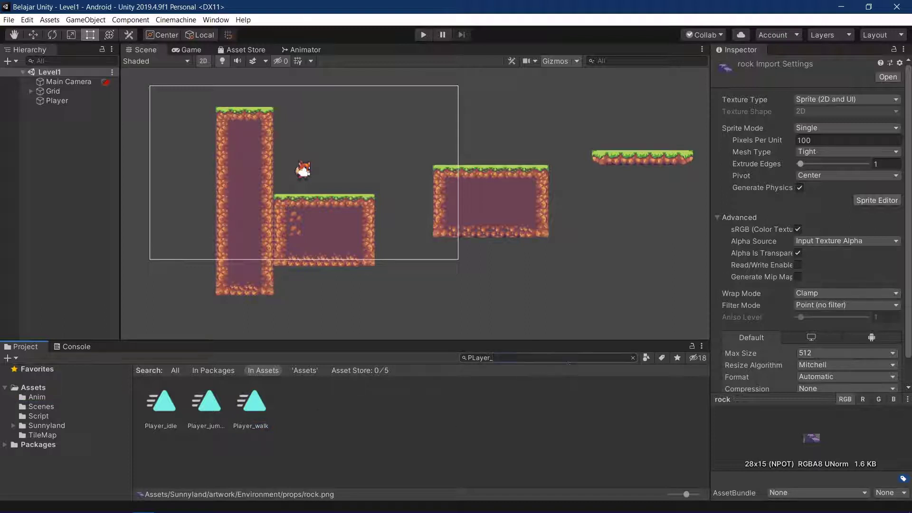
click(633, 358)
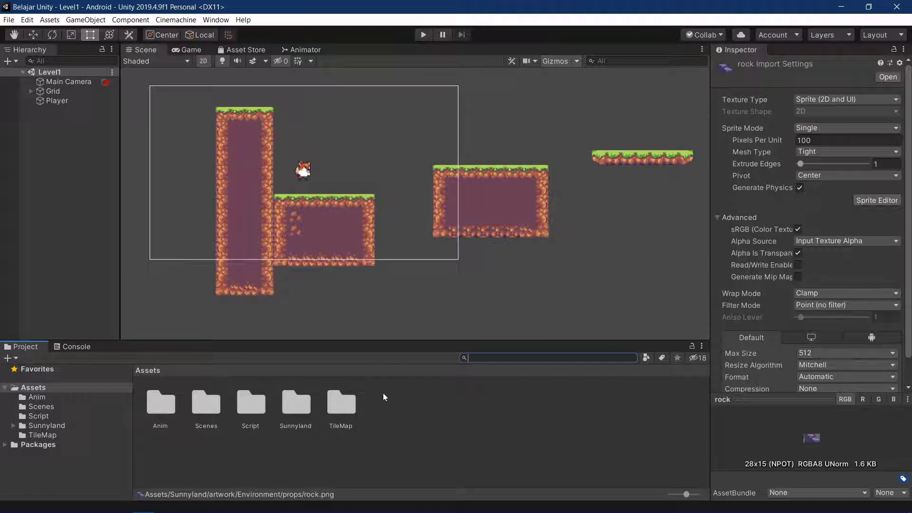
Step: Expand Grid and delete its Environment tilemap, leaving the Platform tilemap selected
mouse_move(100, 507)
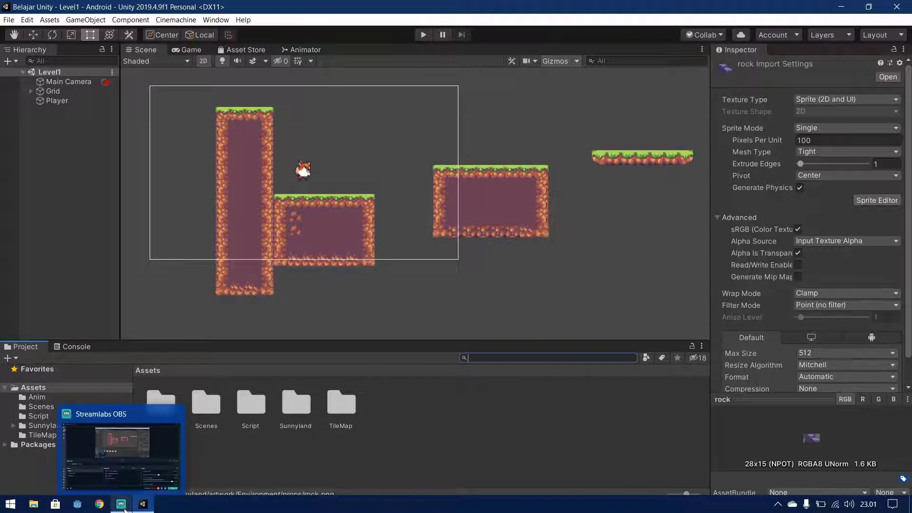
click(154, 475)
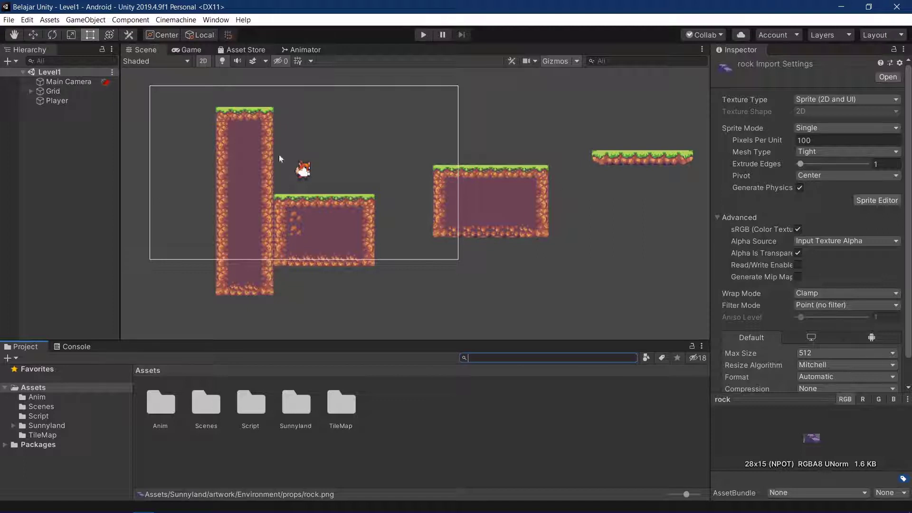
click(32, 90)
click(55, 110)
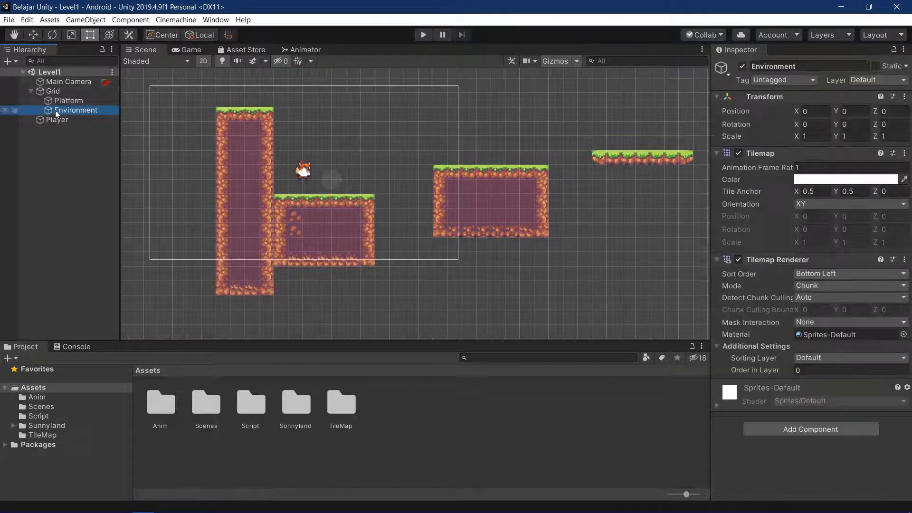
key(Delete)
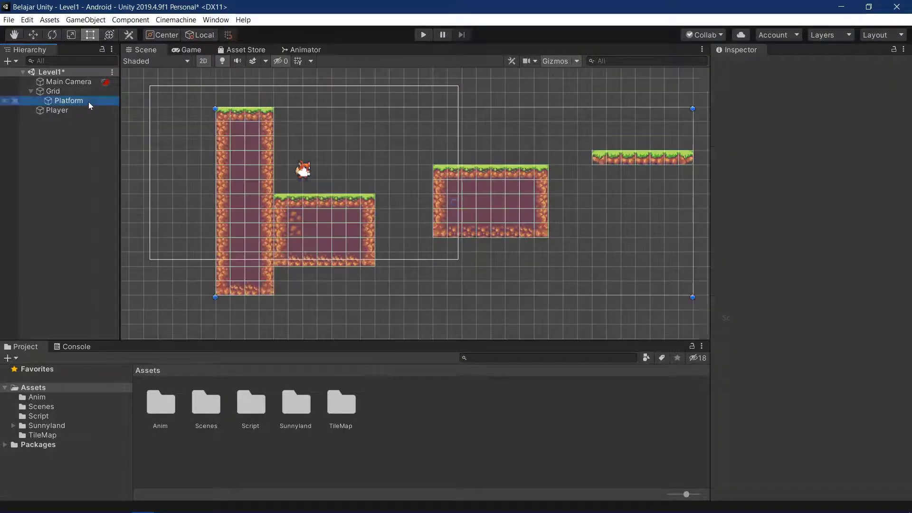
click(88, 102)
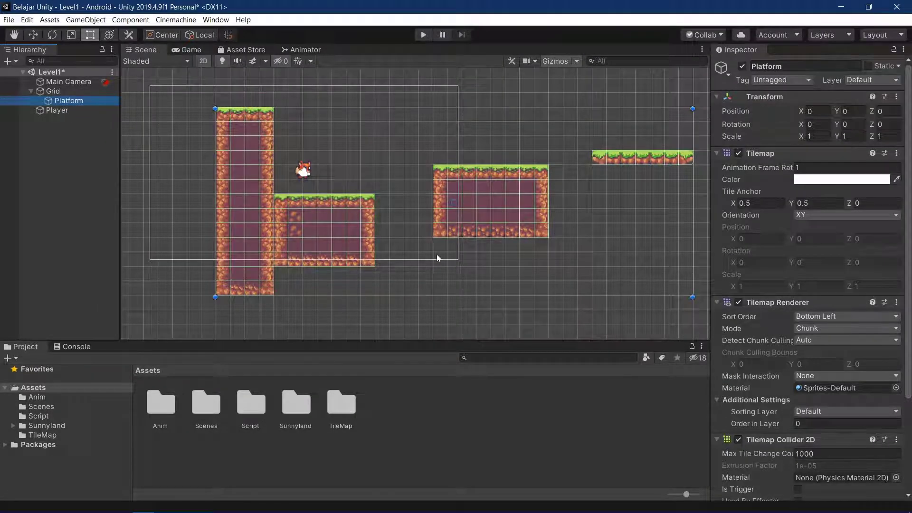
scroll(437, 258, up, 2)
scroll(554, 215, up, 3)
scroll(576, 224, down, 5)
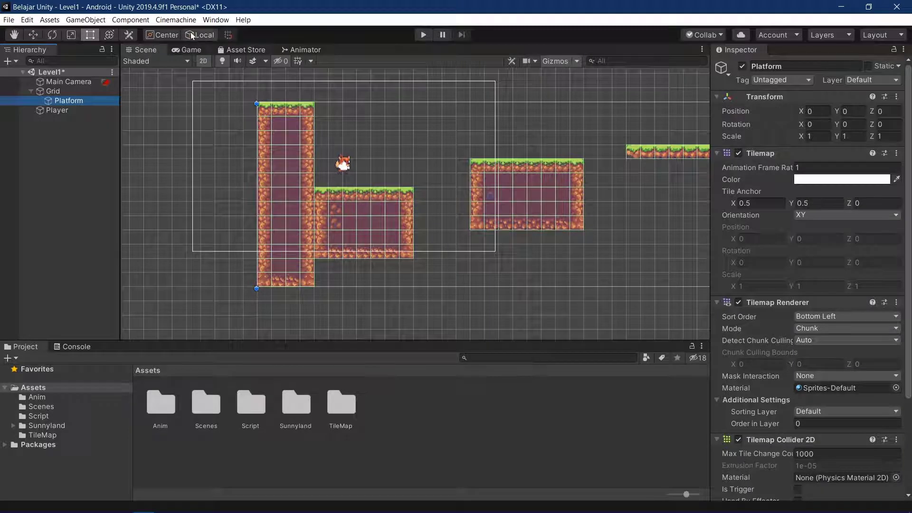
click(216, 21)
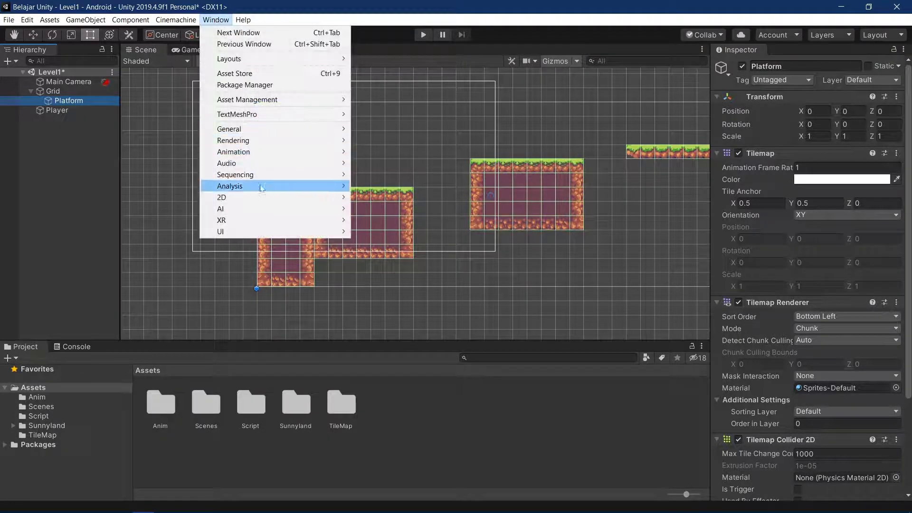
mouse_move(331, 201)
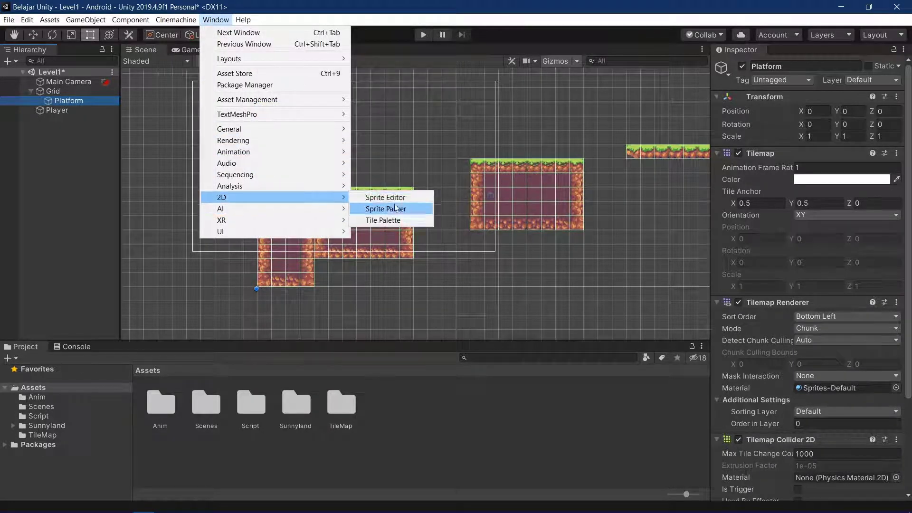
click(394, 220)
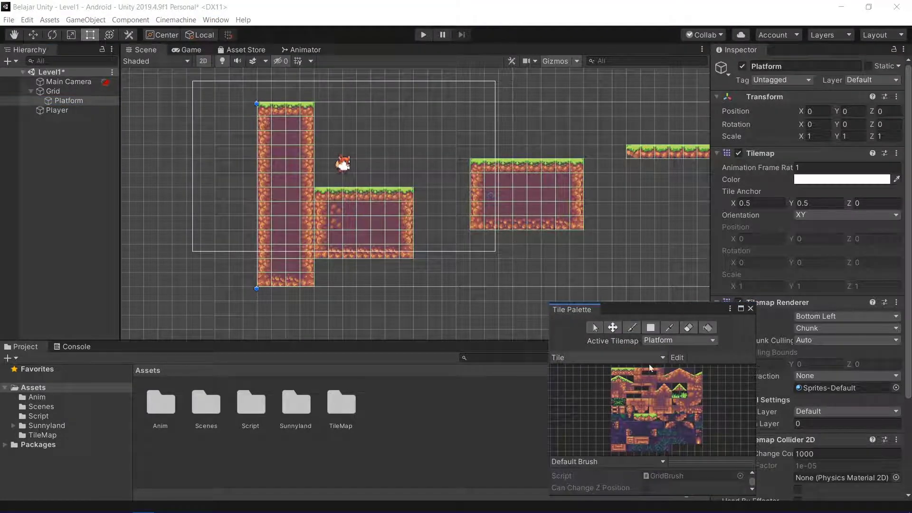
click(630, 375)
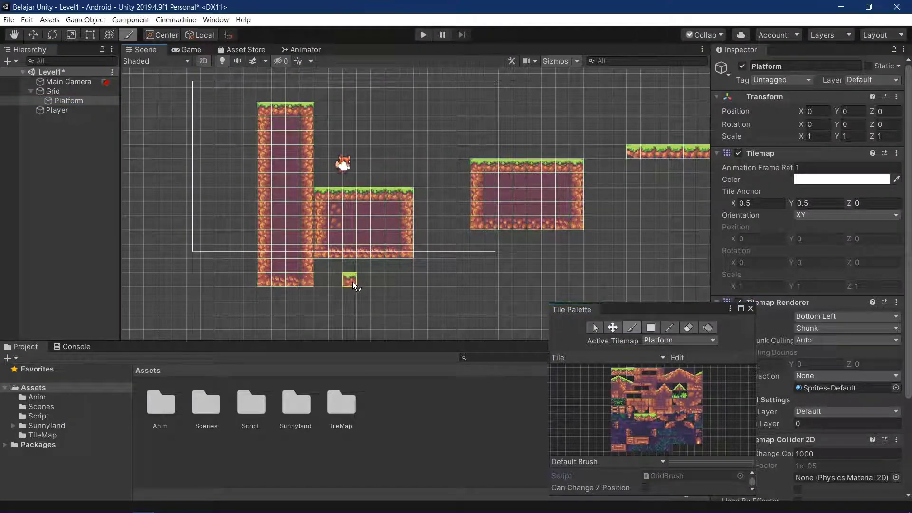
mouse_move(352, 281)
mouse_down()
mouse_move(378, 314)
mouse_move(417, 323)
mouse_up()
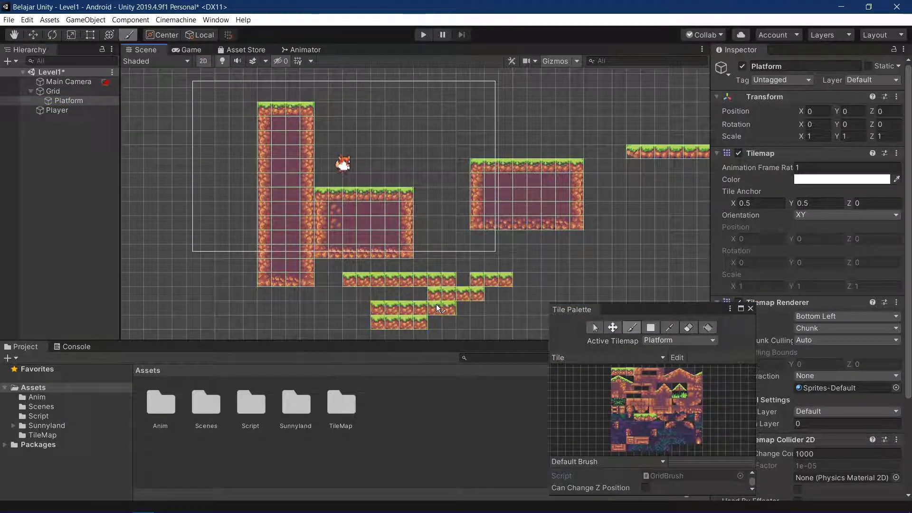
click(630, 309)
key(ctrl+z)
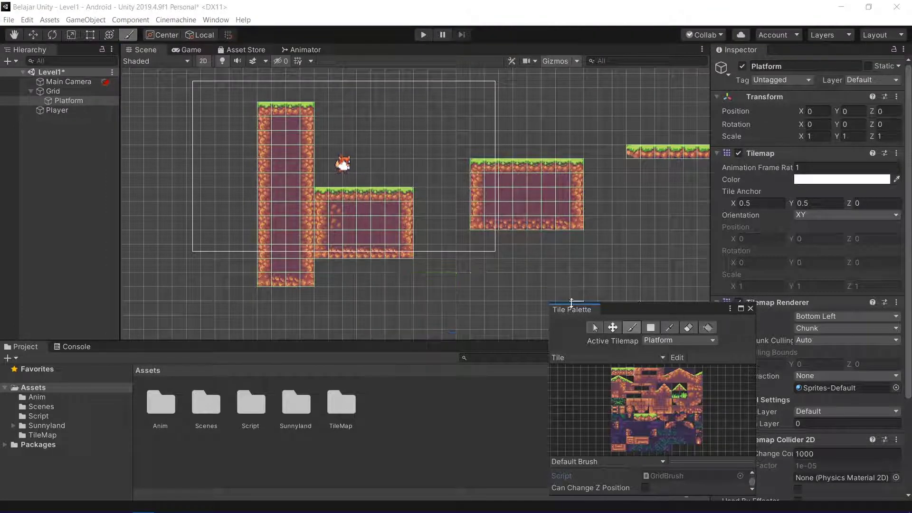
click(750, 309)
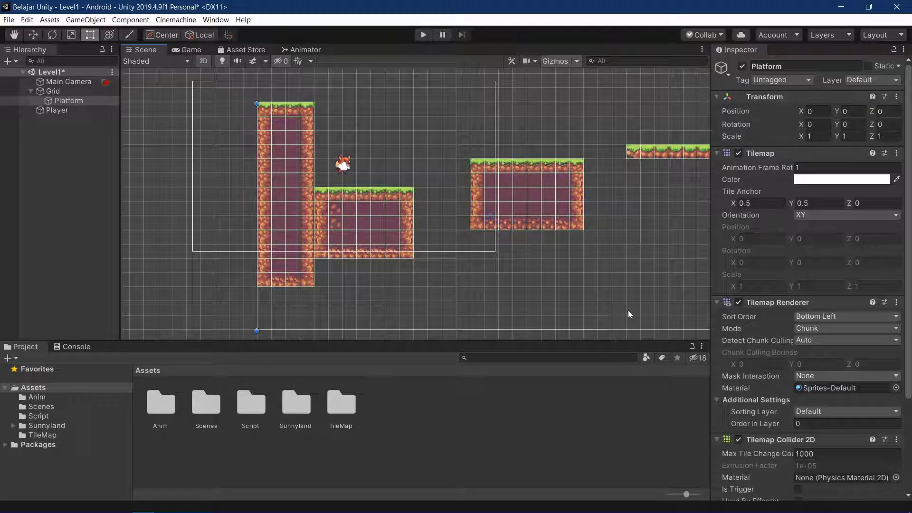
Step: Deselect Platform, frame the whole level, and open the Cinemachine menu of camera types
click(49, 215)
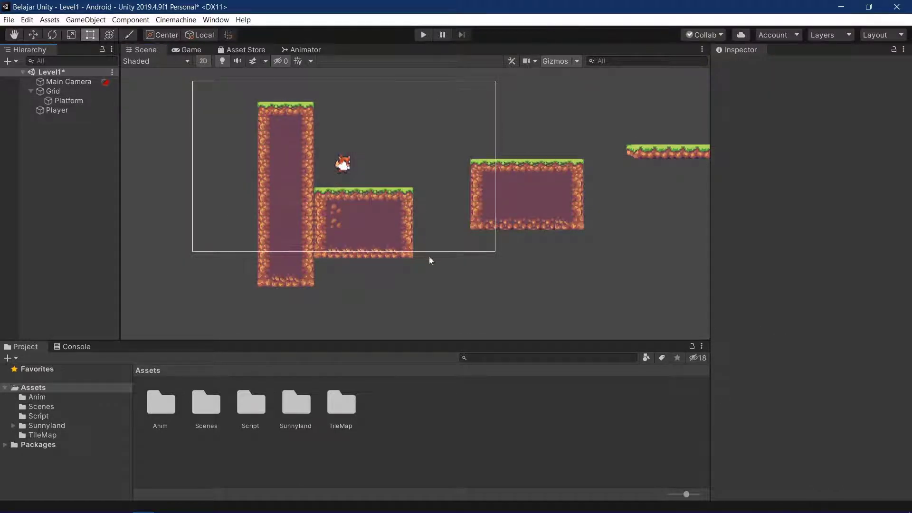
middle_drag(430, 260, 334, 232)
scroll(348, 239, down, 3)
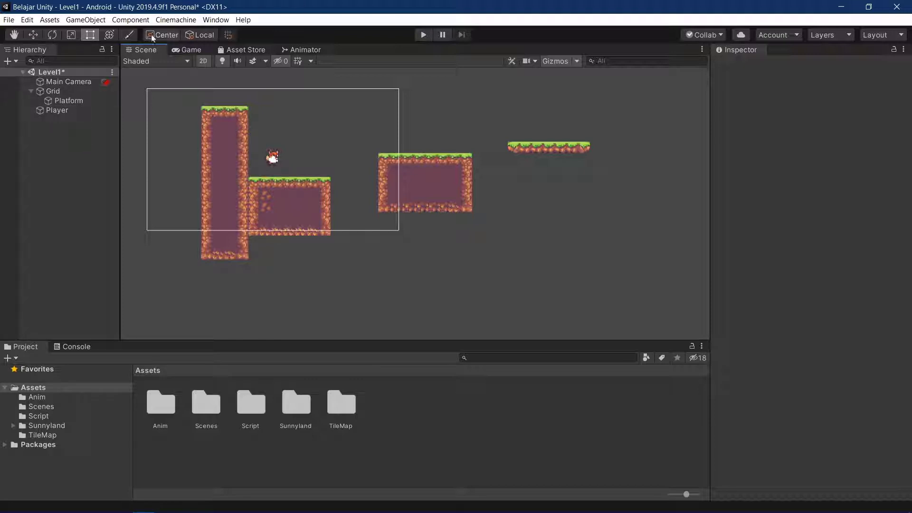
click(172, 21)
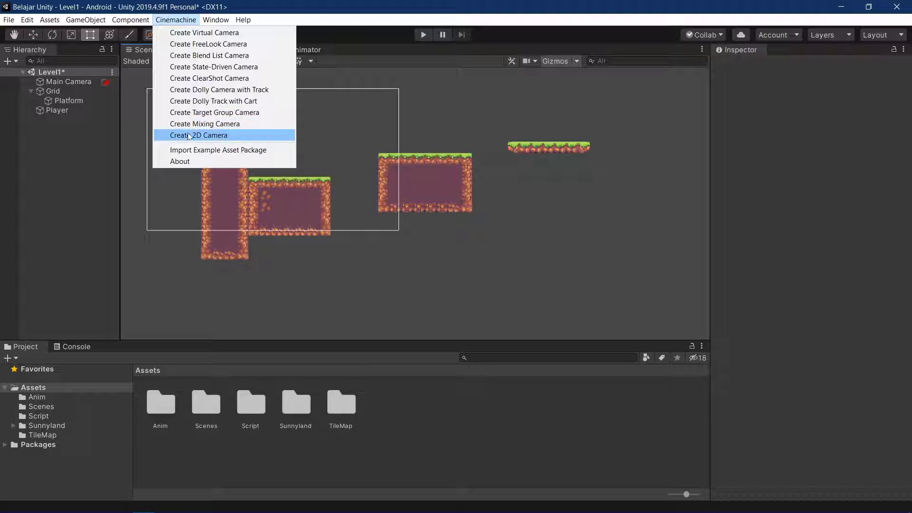
Step: Create a Cinemachine 2D camera, check the Main Camera, then select the new CM vcam1
click(189, 136)
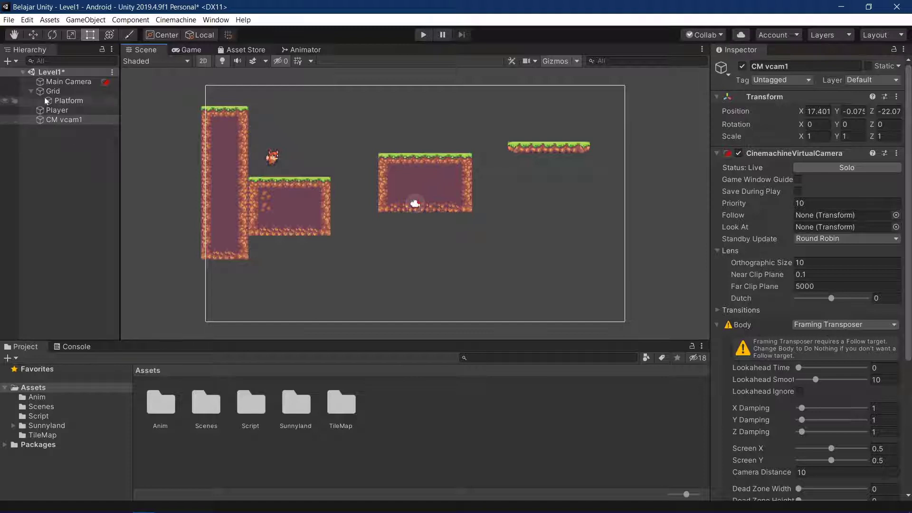
click(53, 84)
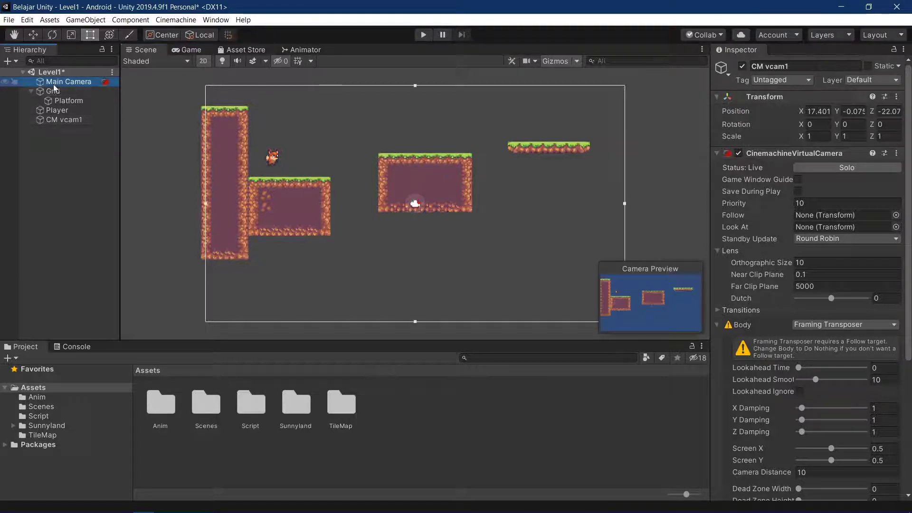
click(53, 120)
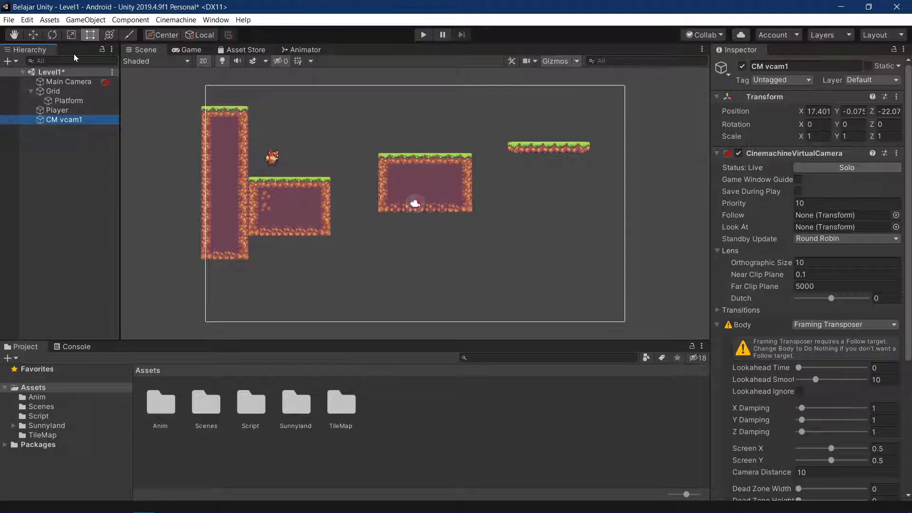
Step: Drag CM vcam1 around the scene with the Move tool to test its placement
key(w)
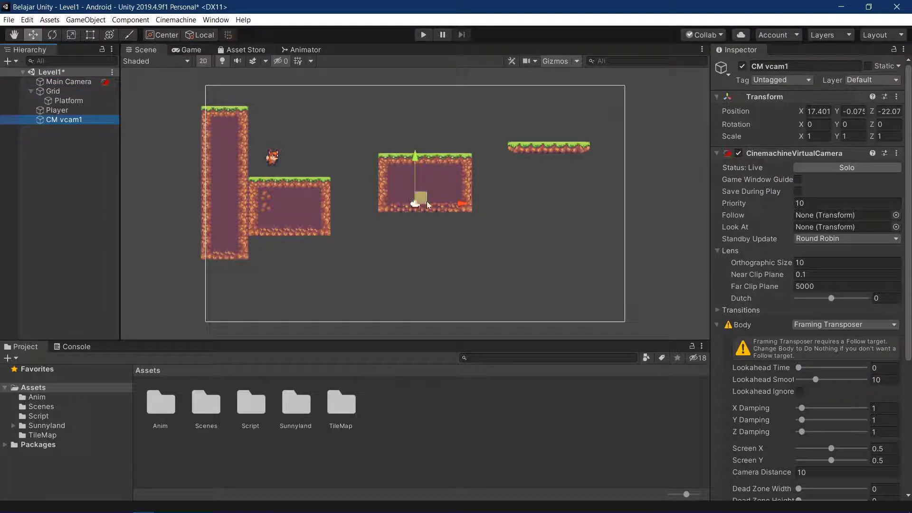
drag(426, 200, 394, 211)
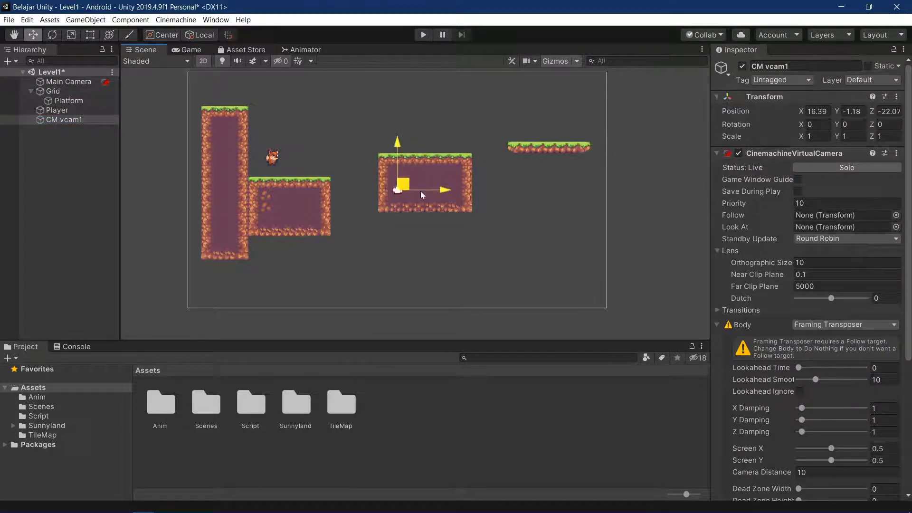
mouse_move(394, 211)
mouse_down()
mouse_move(423, 205)
mouse_move(424, 214)
mouse_up()
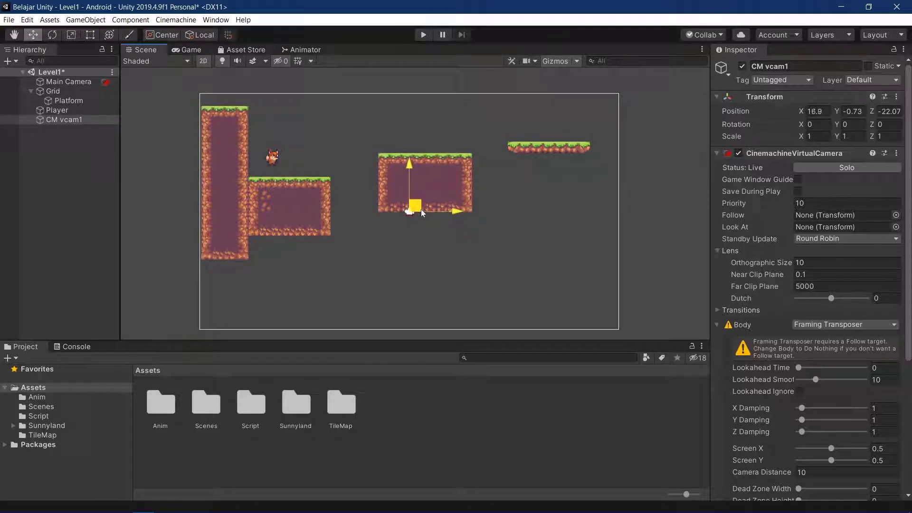
drag(423, 210, 544, 198)
drag(640, 207, 658, 209)
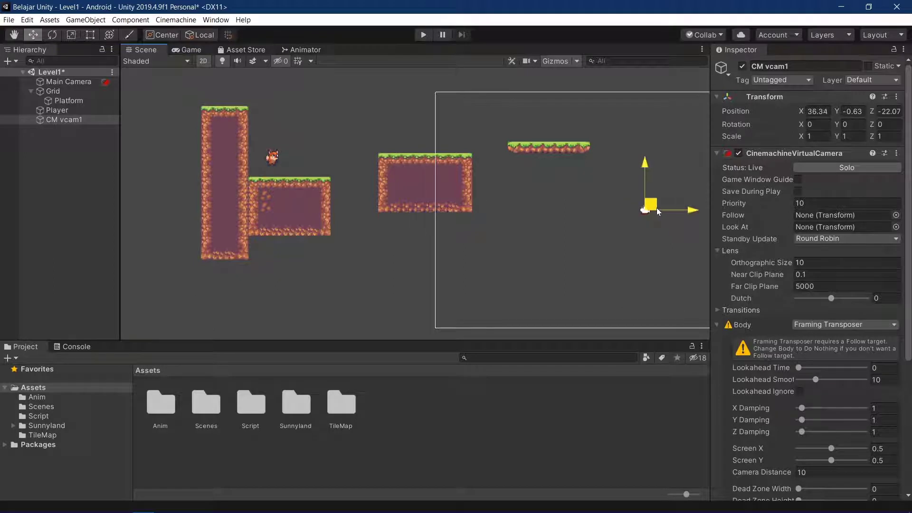
Step: Compare with Main Camera, place CM vcam1 over the fox and first platforms, and collapse Body
click(97, 82)
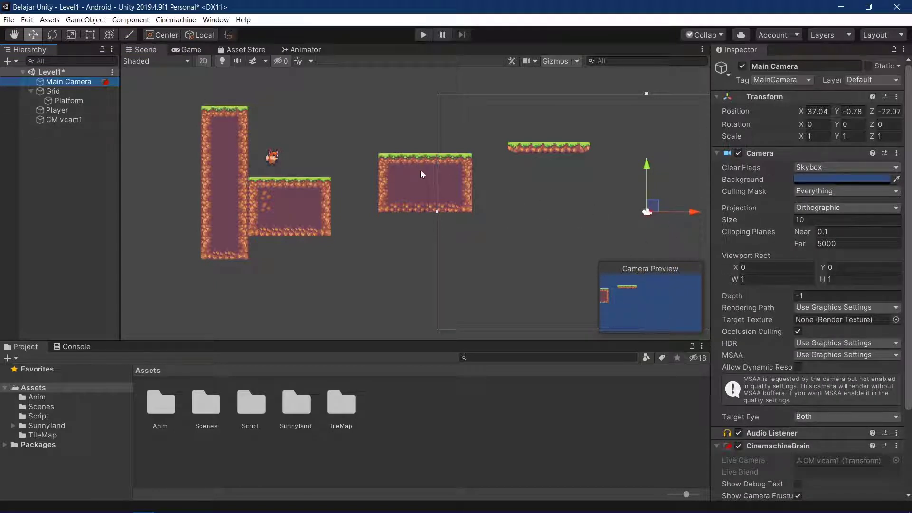
click(69, 120)
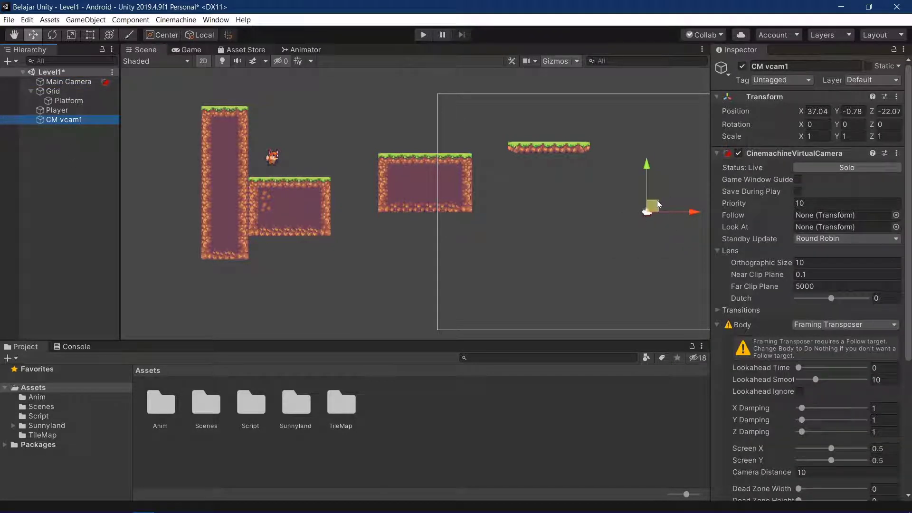
drag(657, 203, 370, 179)
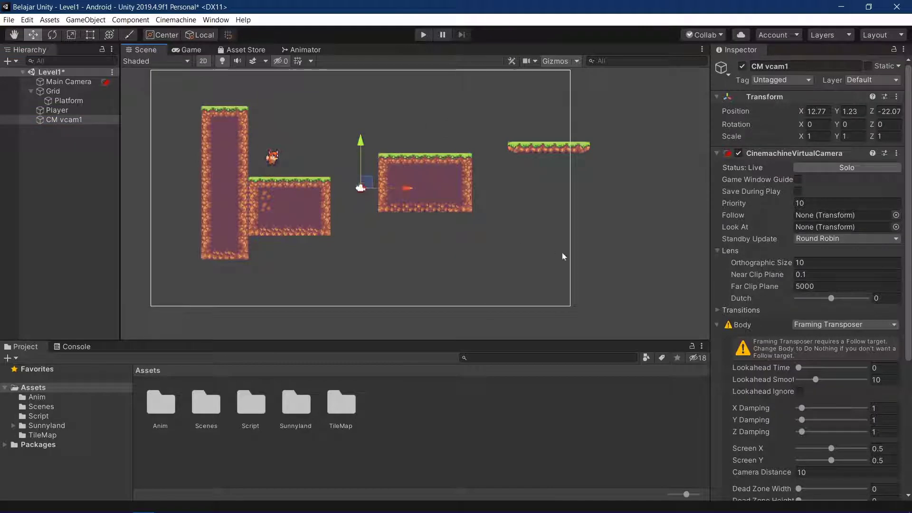
mouse_move(762, 264)
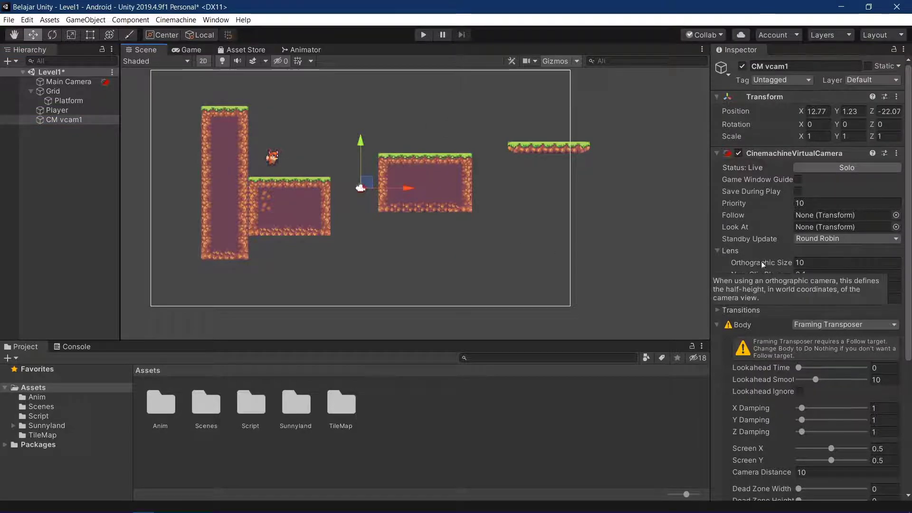
scroll(762, 264, down, 5)
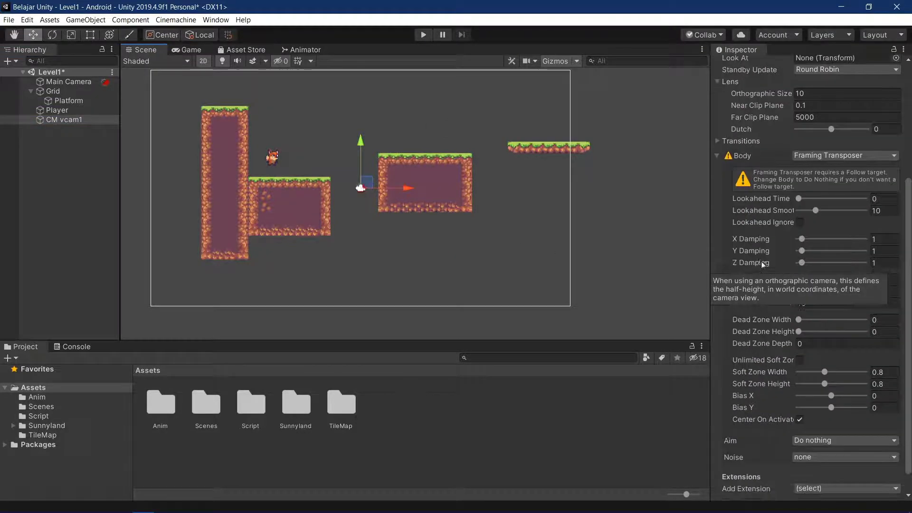
click(718, 157)
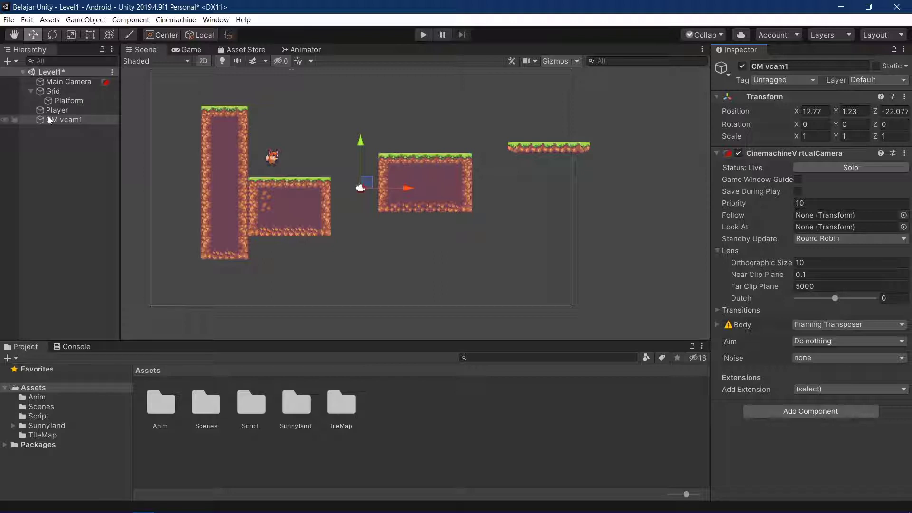
Step: Set the Player as CM vcam1's Follow target
mouse_move(48, 110)
mouse_down()
mouse_move(809, 226)
mouse_move(812, 215)
mouse_up()
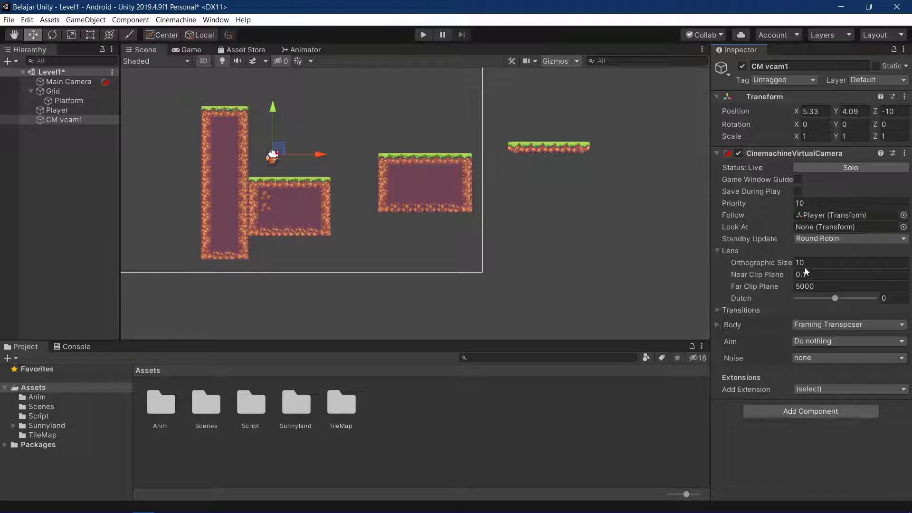
click(720, 250)
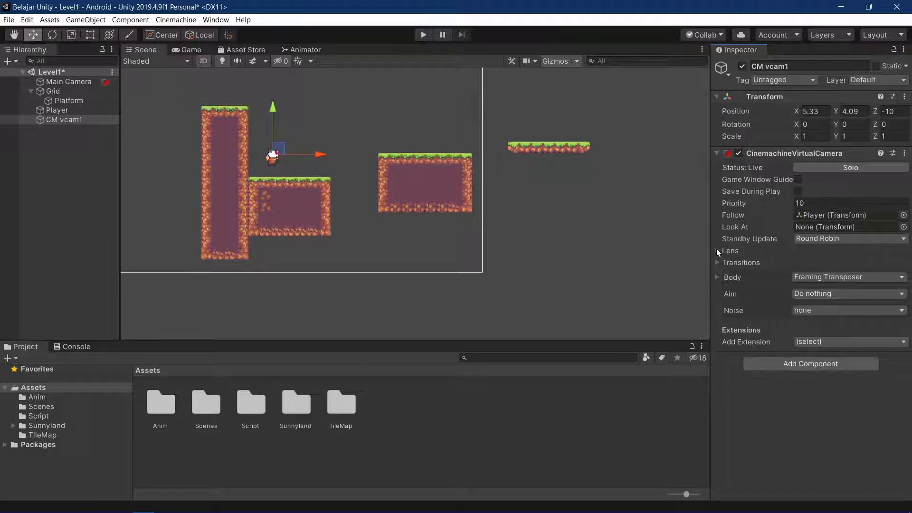
click(717, 249)
Step: Try orthographic sizes 6, 7 and 8, settling on Lens Orthographic Size 7
click(799, 262)
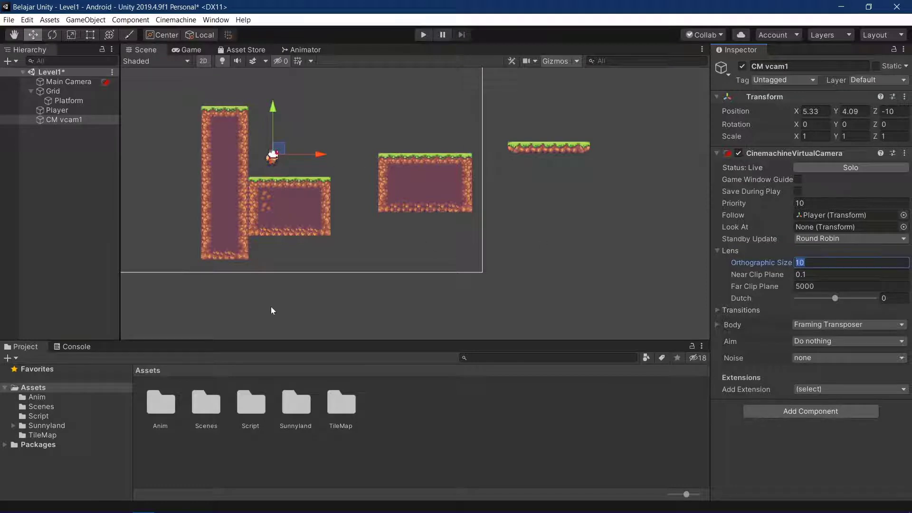
text(6)
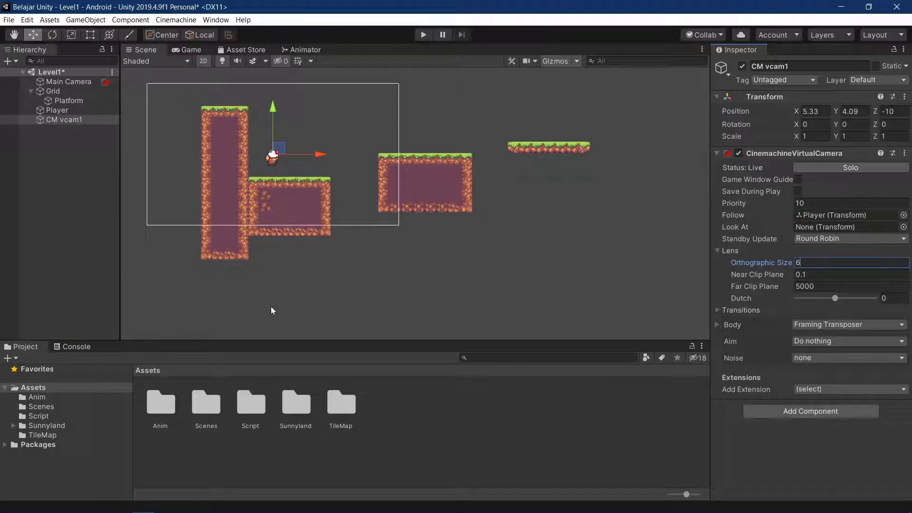
key(BackSpace)
text(7)
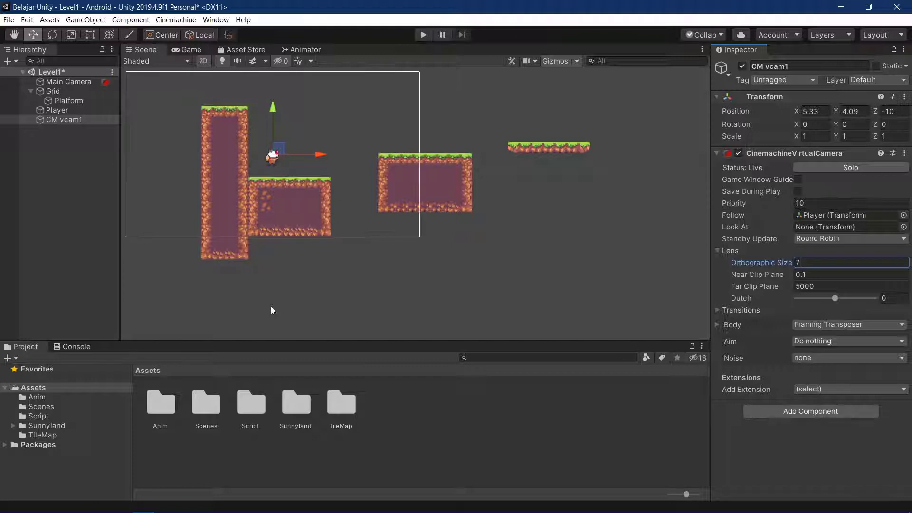
key(BackSpace)
text(8)
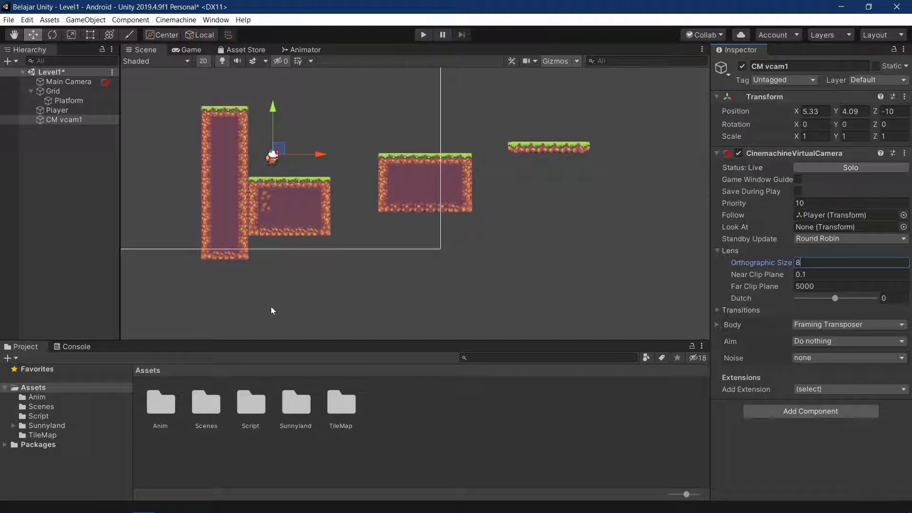
key(BackSpace)
text(7)
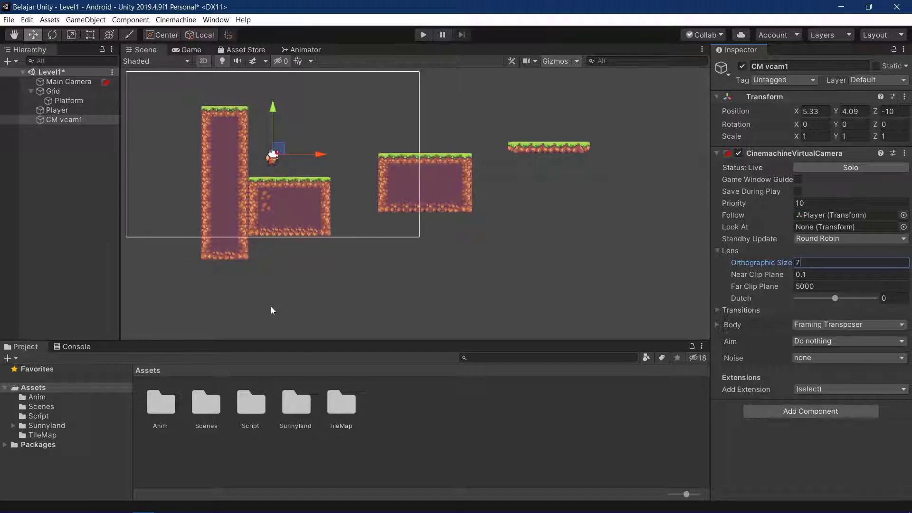
click(717, 309)
click(718, 309)
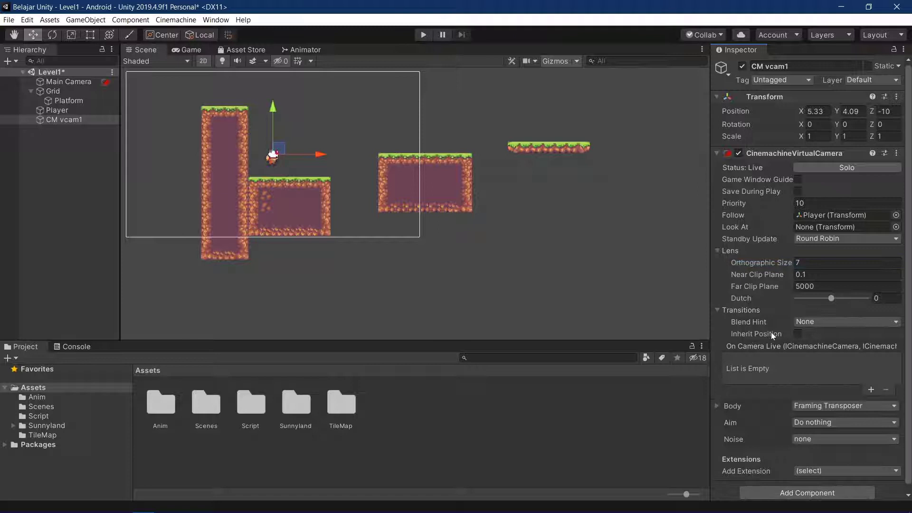
click(718, 310)
Step: Expand CM vcam1's Body framing settings and view the fox and platforms in the Game view
click(717, 324)
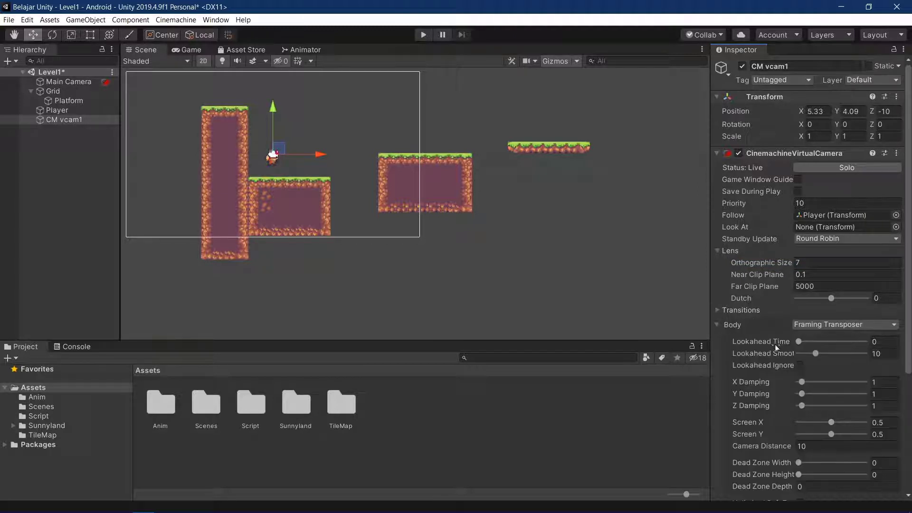
scroll(780, 344, down, 5)
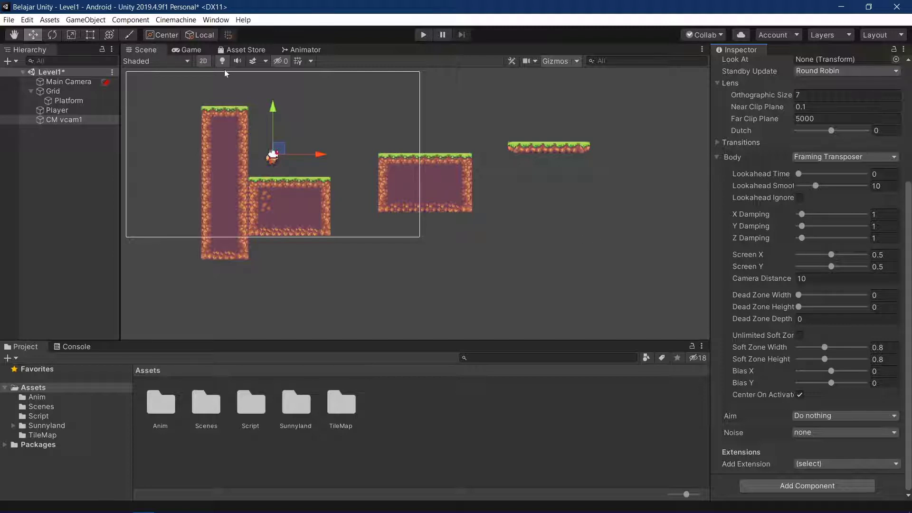
click(176, 49)
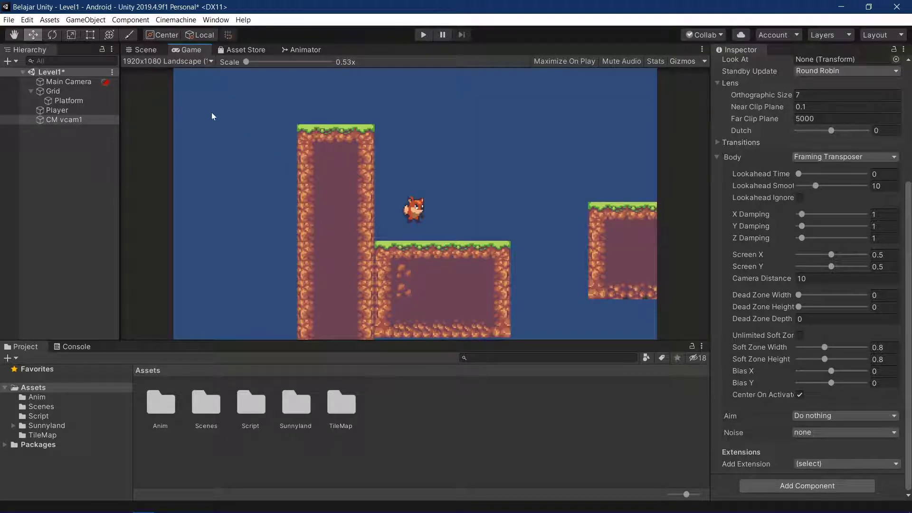
Step: Run a quick test, enable Game Window Guides on CM vcam1, then play again
click(424, 36)
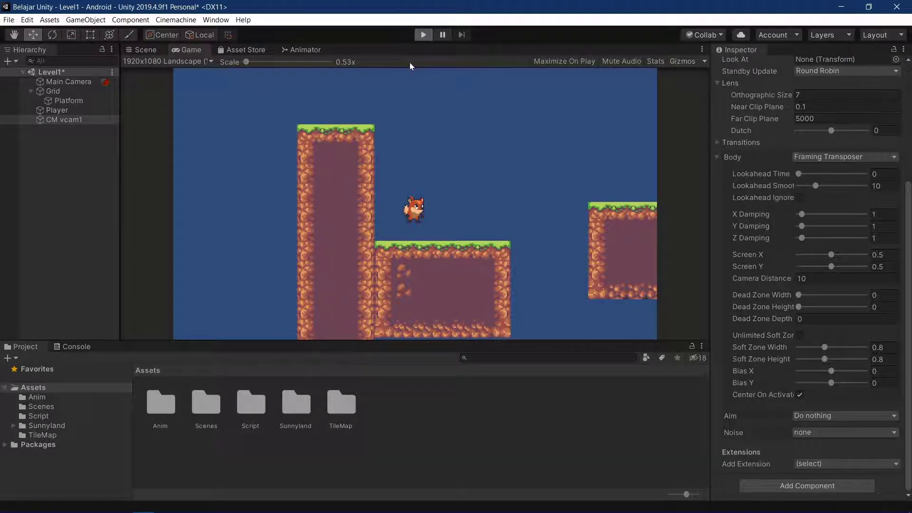
click(423, 38)
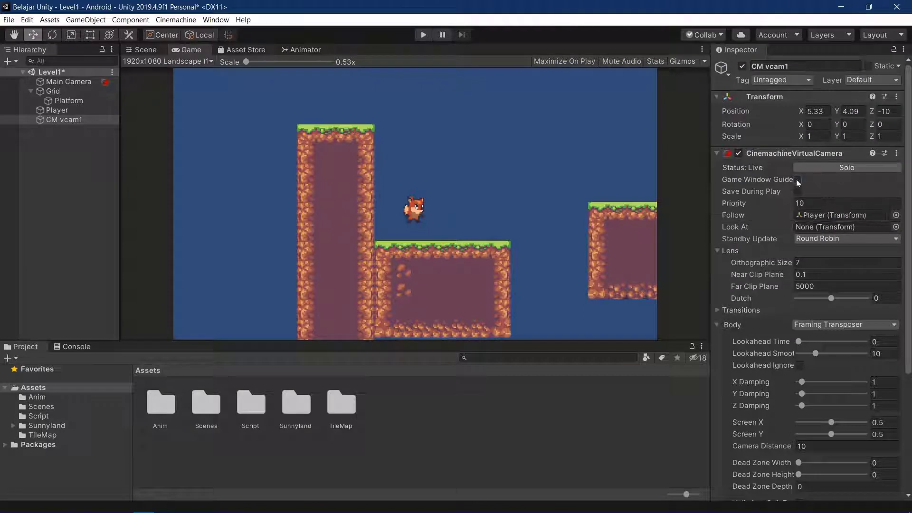
click(797, 180)
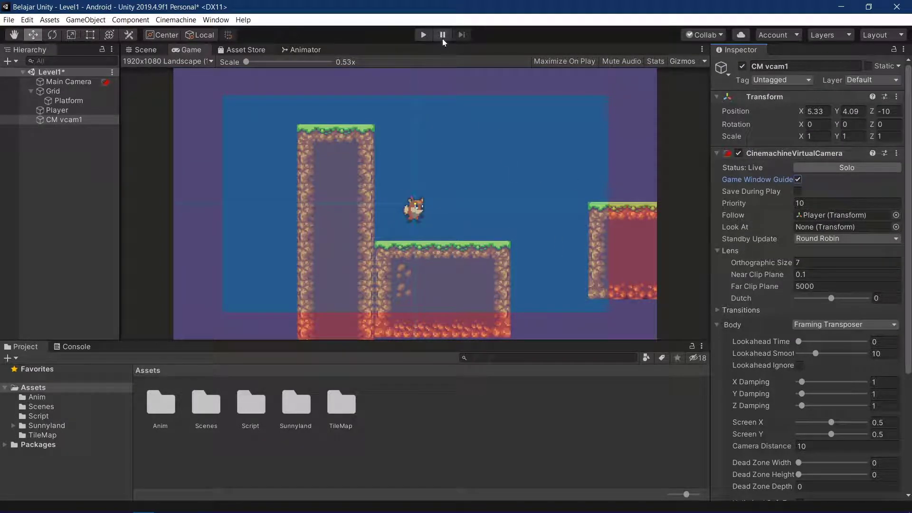
click(424, 36)
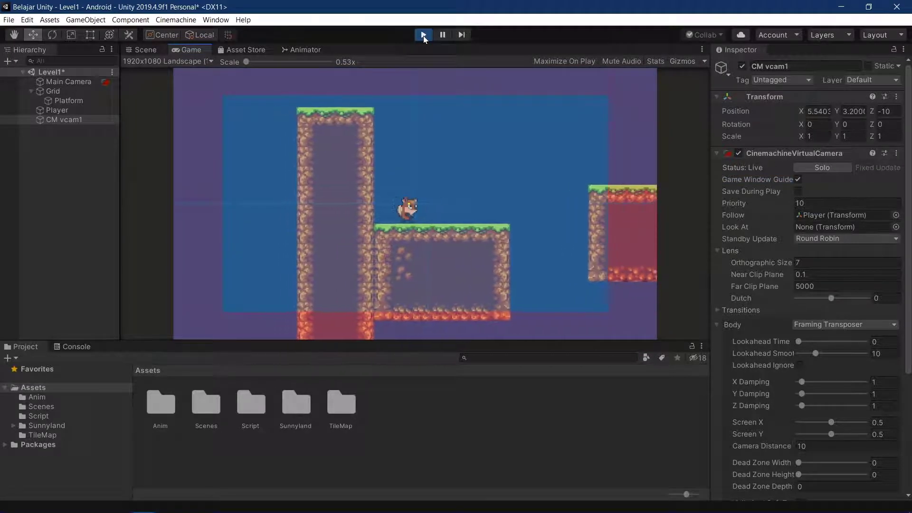
Step: Run and jump the fox right and left across the platforms, then exit Play mode
key(Right)
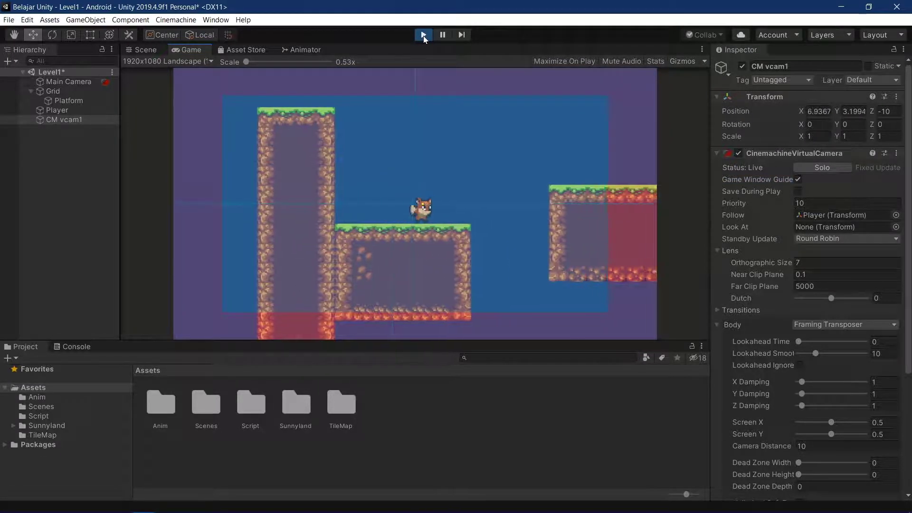
key(space)
key(space)
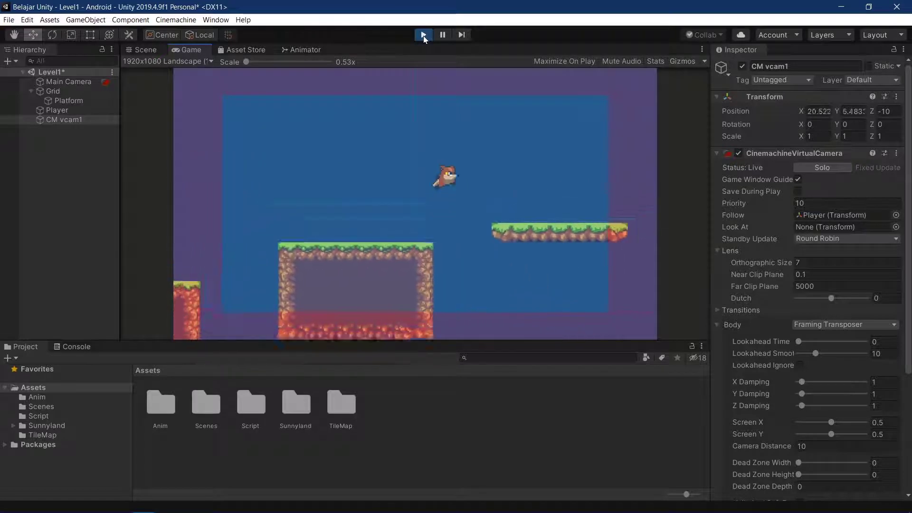
key(space)
key(Left)
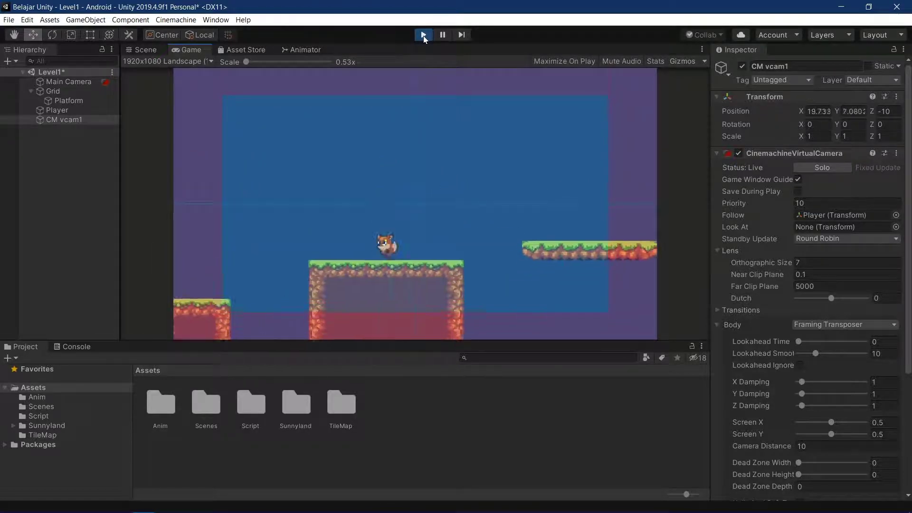
key(Left)
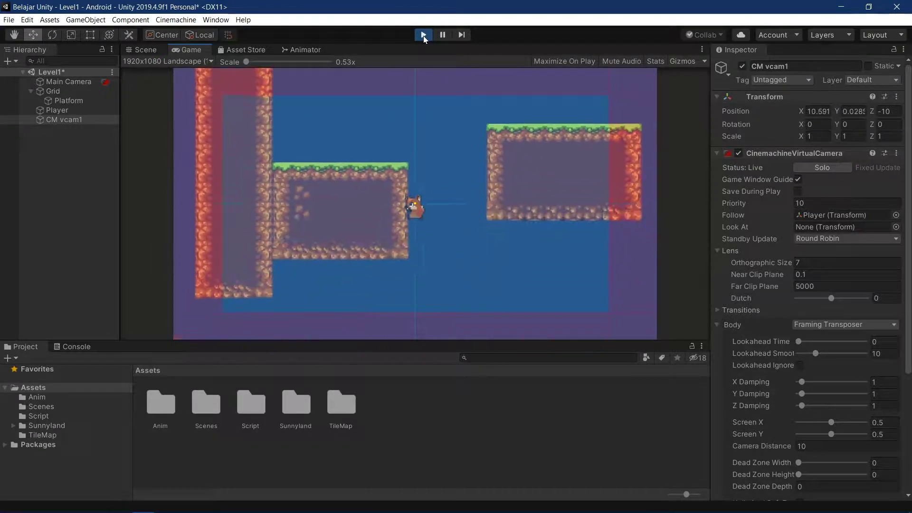
key(space)
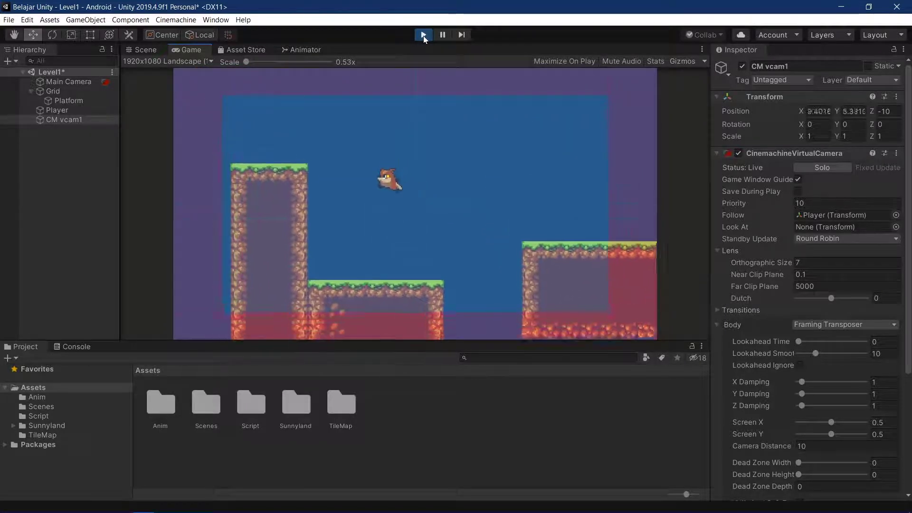
key(Left)
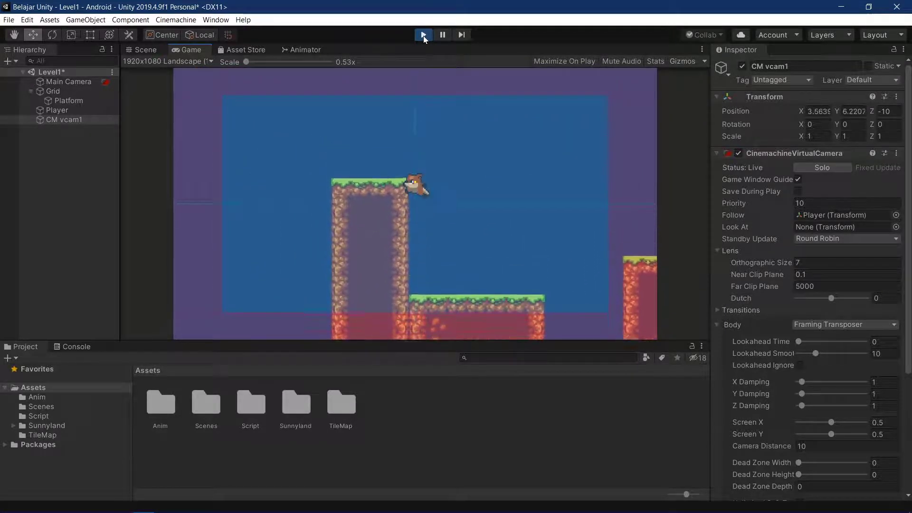
key(Right)
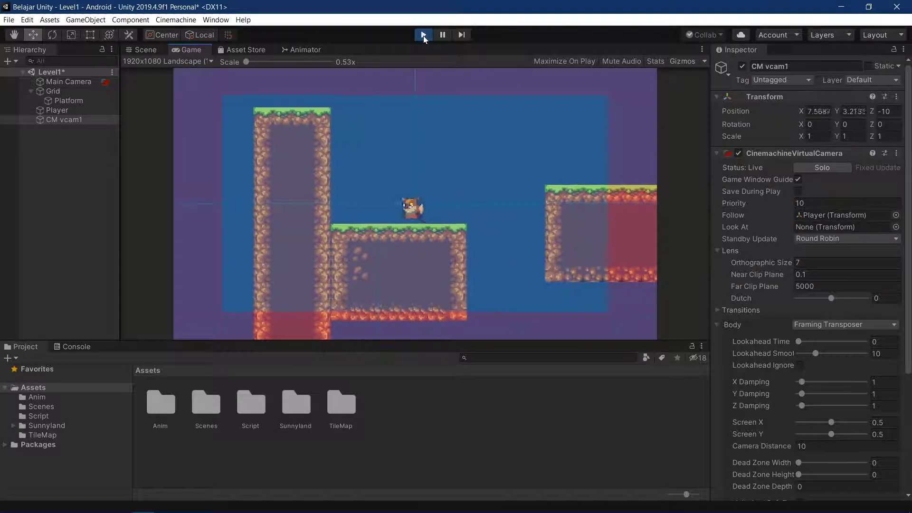
key(Left)
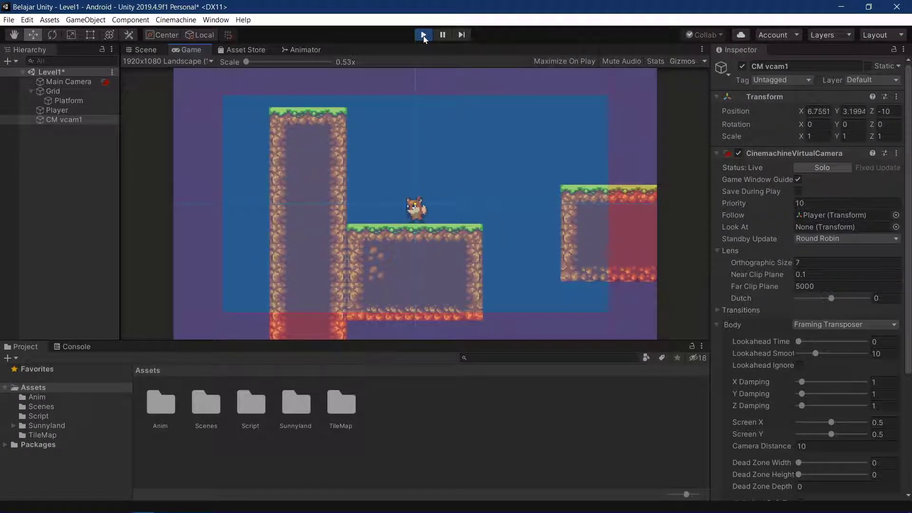
click(423, 35)
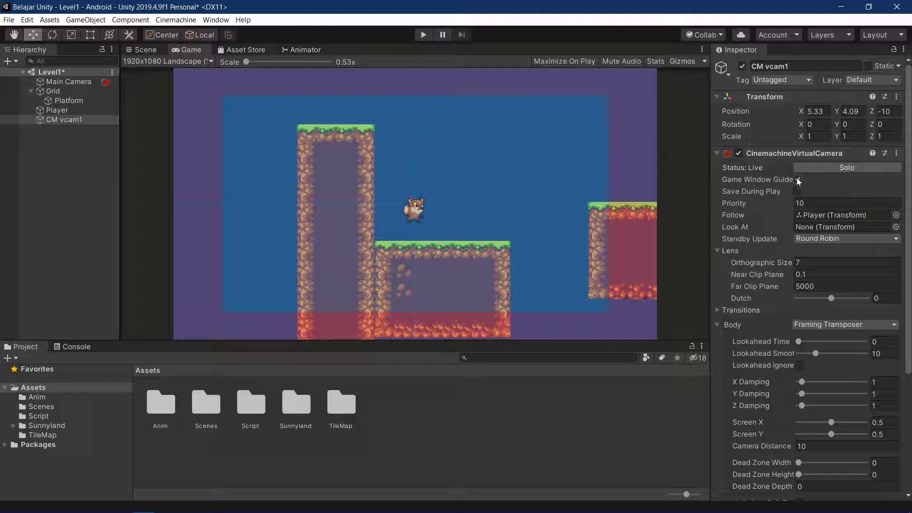
Step: Drop CM vcam1's X and Y Damping to 0 and start the game
scroll(751, 242, down, 5)
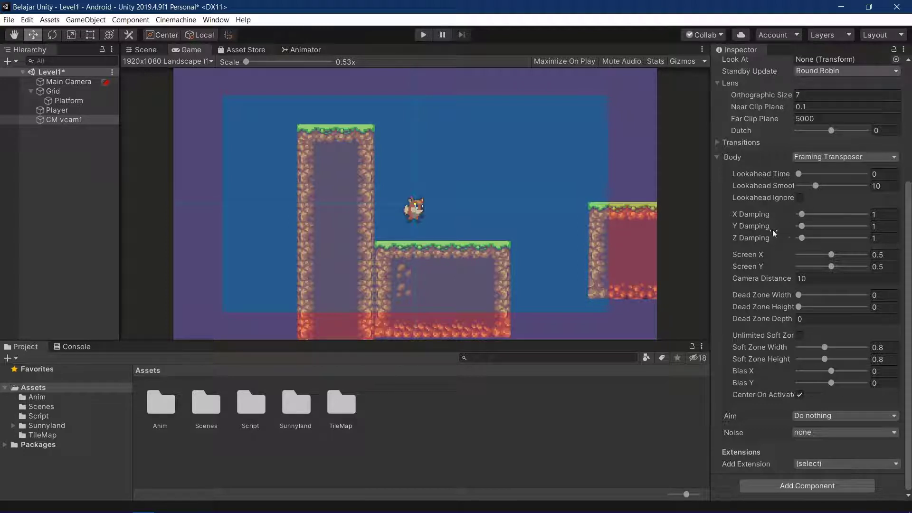
mouse_move(801, 226)
mouse_down()
mouse_move(800, 214)
mouse_move(778, 223)
mouse_up()
click(423, 35)
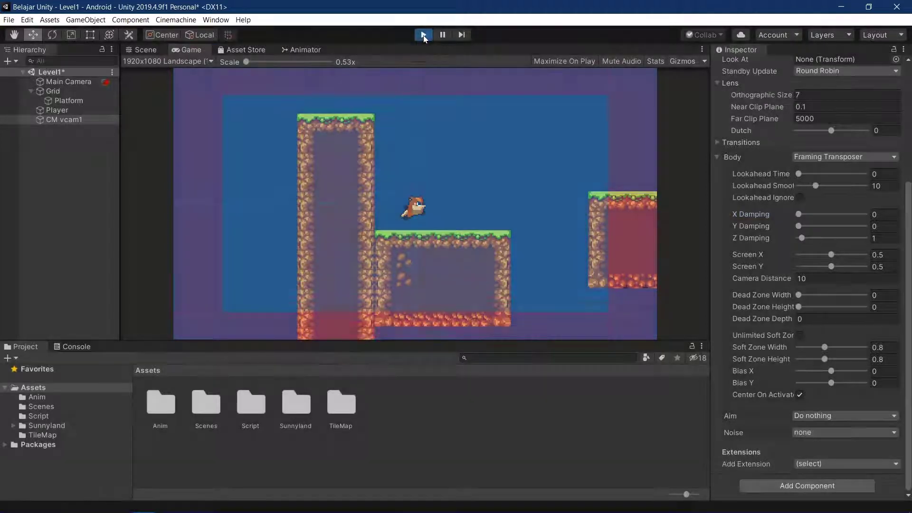
Step: Restart the game, run the fox right, jump, head back left, then stop
click(423, 35)
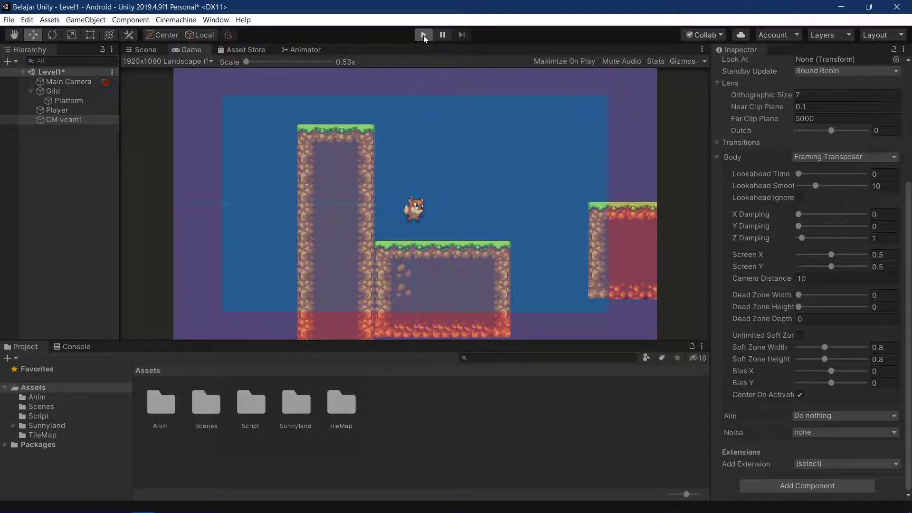
click(423, 36)
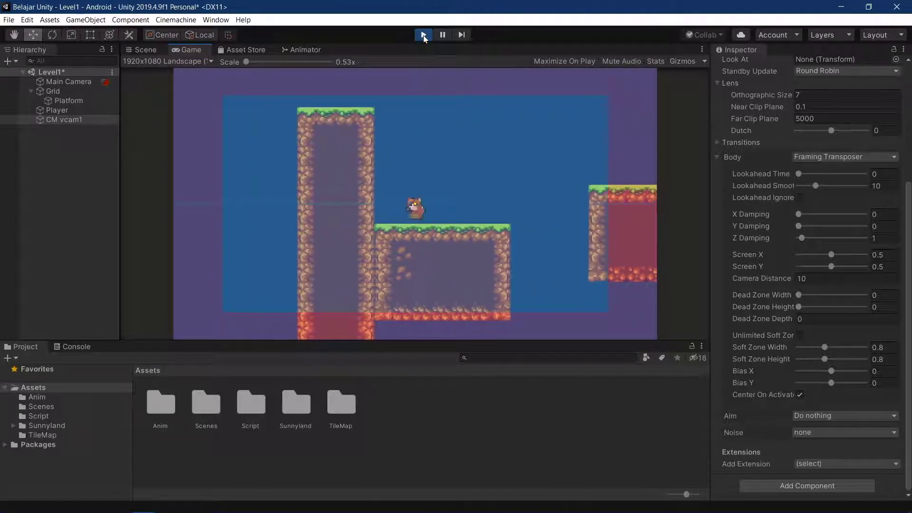
key(Right)
key(space)
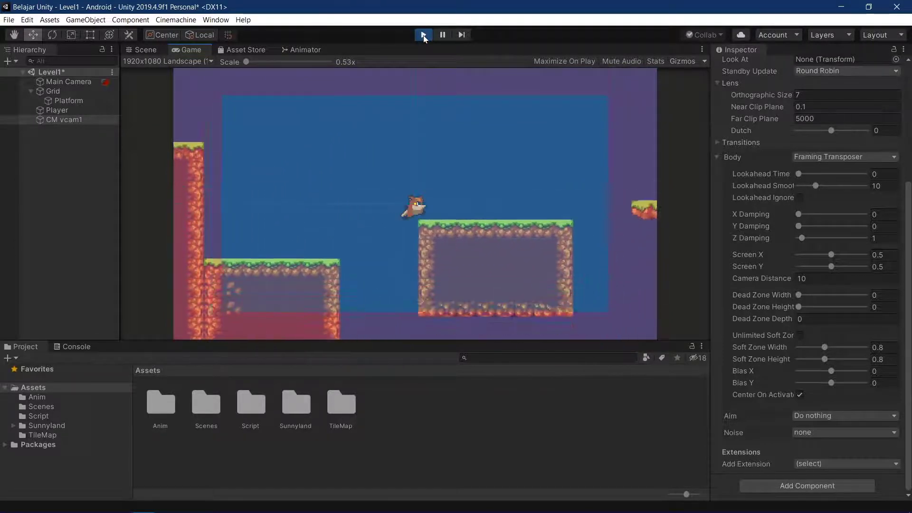
key(Left)
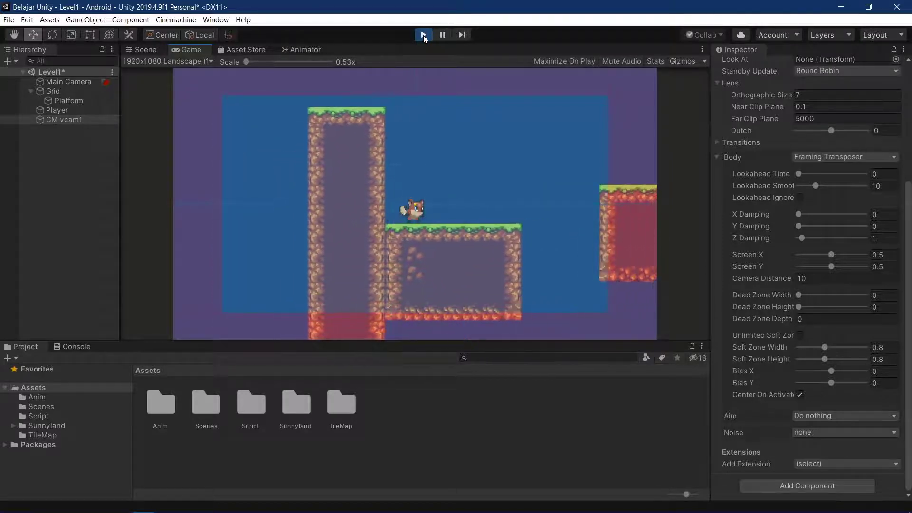
click(423, 35)
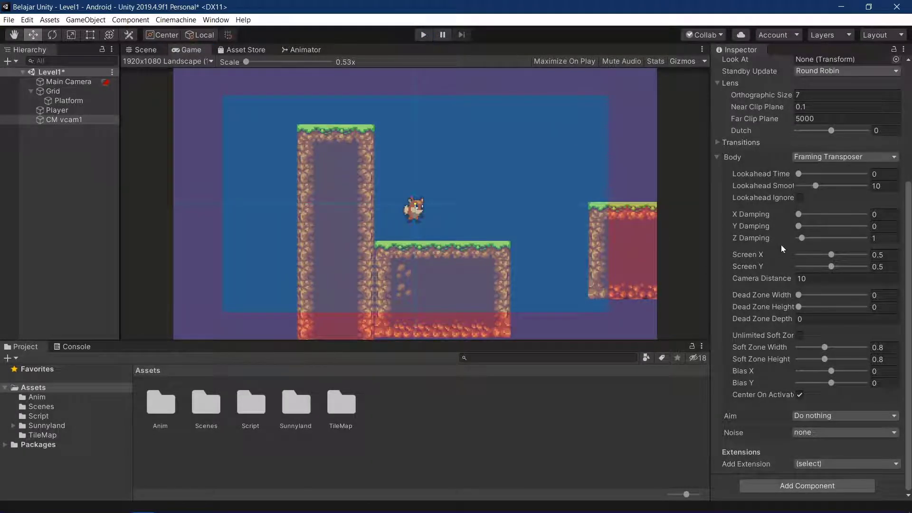
Step: Enter 1 for both X Damping and Y Damping in the Body settings
click(884, 214)
text(1)
click(884, 227)
text(1)
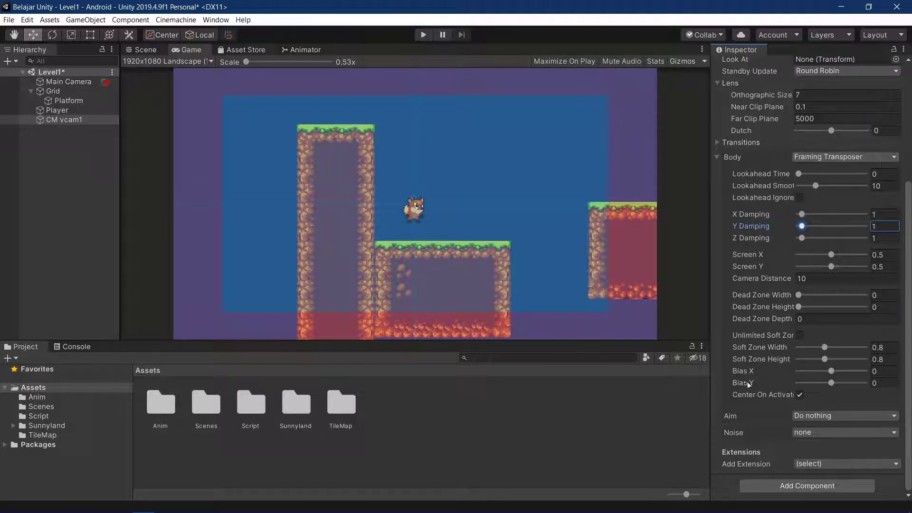
mouse_move(757, 347)
mouse_move(747, 310)
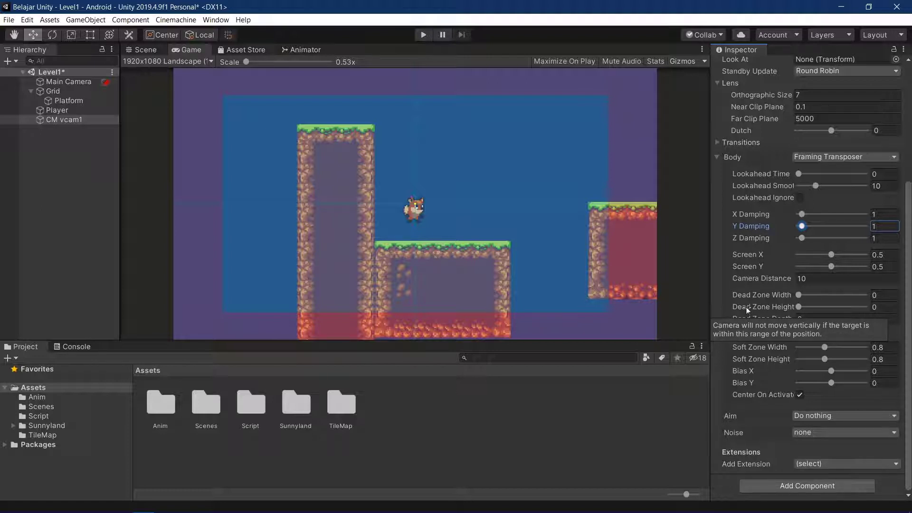
Step: Set Dead Zone Width to 0.2 and Dead Zone Height to 0.1, then start the game
mouse_move(799, 296)
mouse_down()
mouse_move(808, 297)
mouse_move(798, 298)
mouse_up()
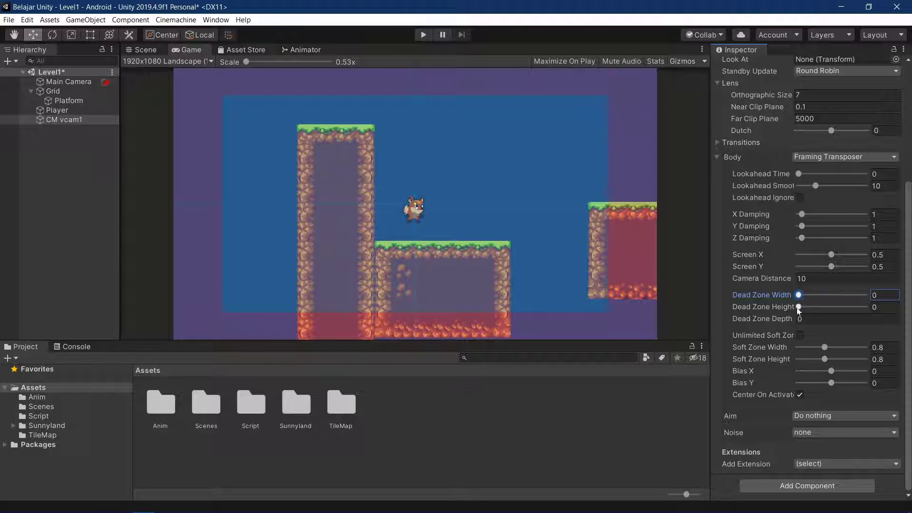
drag(799, 307, 774, 312)
click(884, 295)
drag(799, 295, 811, 295)
click(877, 307)
text(0.1)
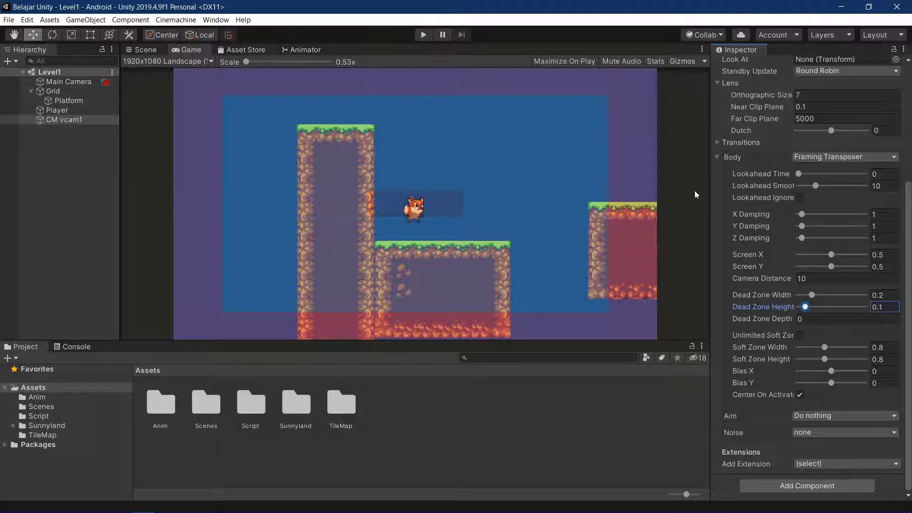
scroll(767, 193, up, 5)
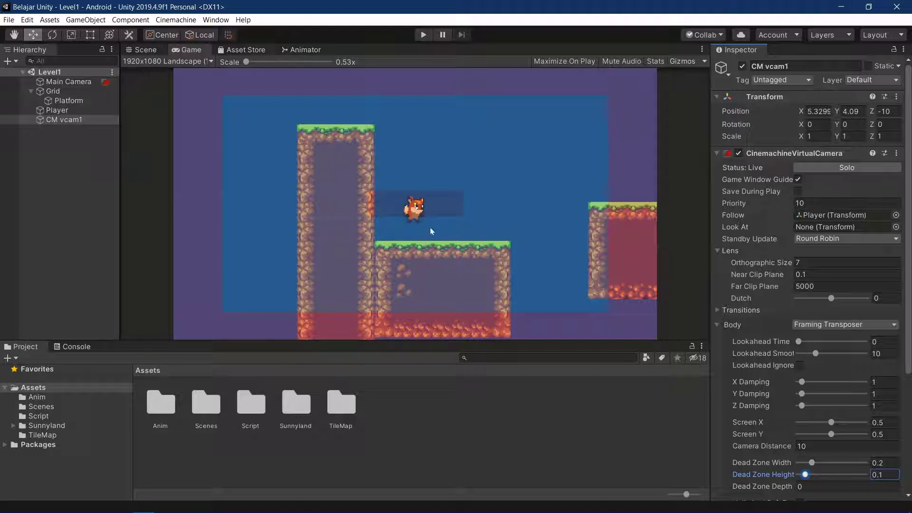
click(425, 37)
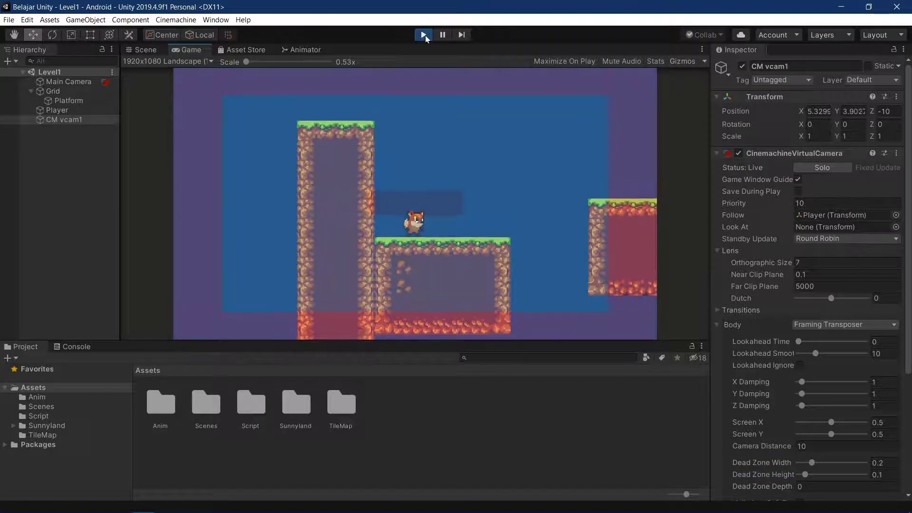
Step: Walk the fox back and forth along the ledge to watch the dead zone
key(Right)
key(Left)
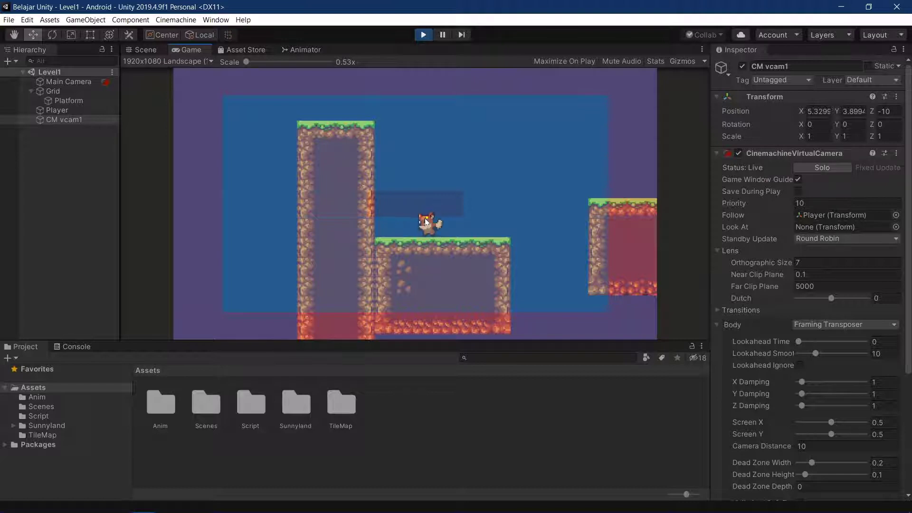
key(Right)
key(Left)
key(Left)
key(Right)
key(Right)
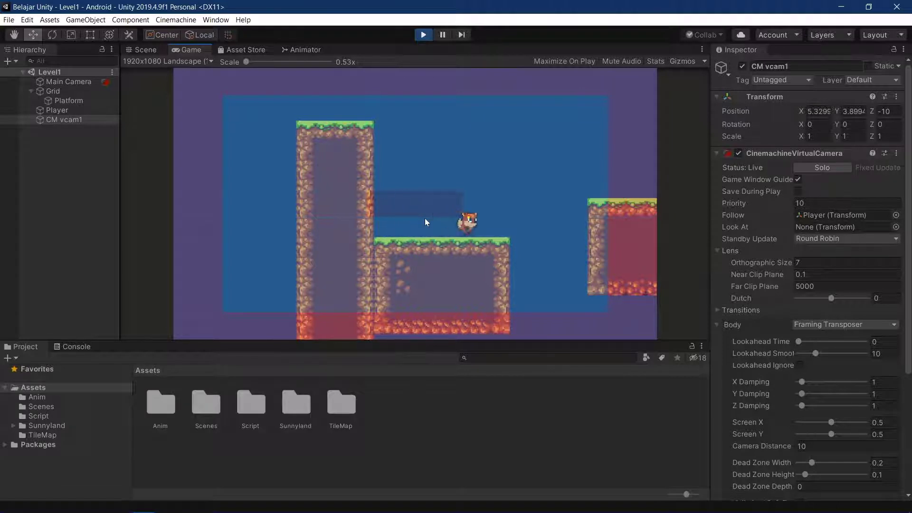
key(Left)
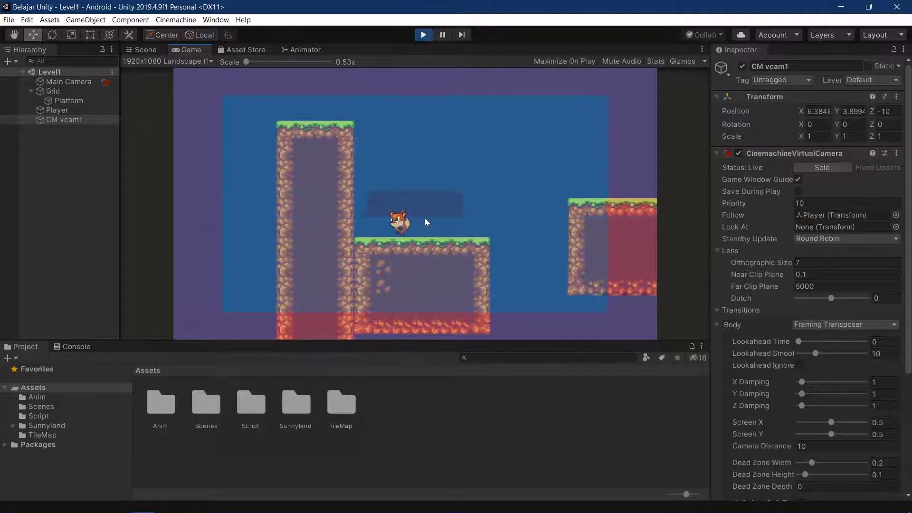
key(Left)
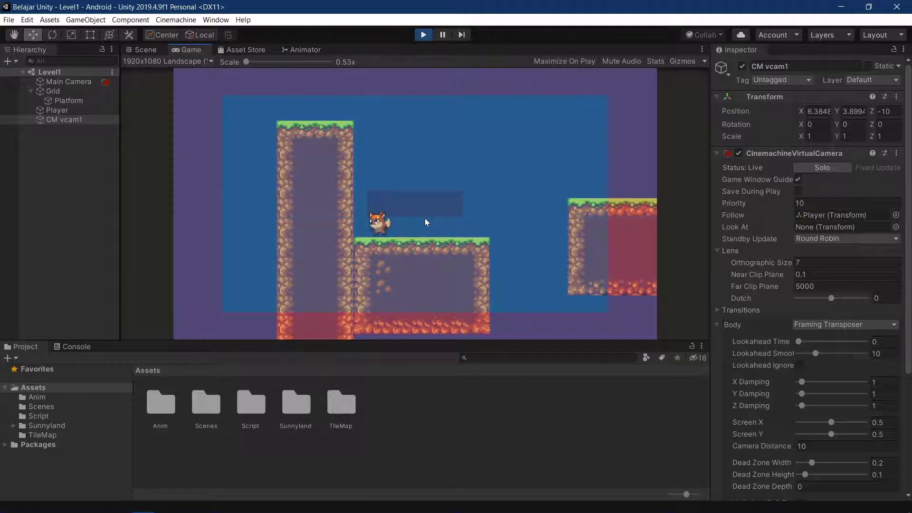
Step: Run and jump the fox onto the higher platforms and back left, then stop
key(Right)
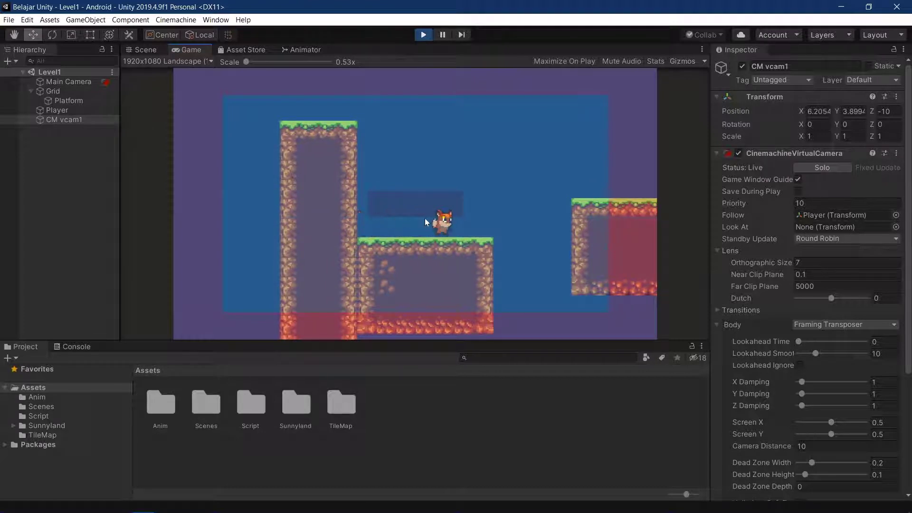
key(Left)
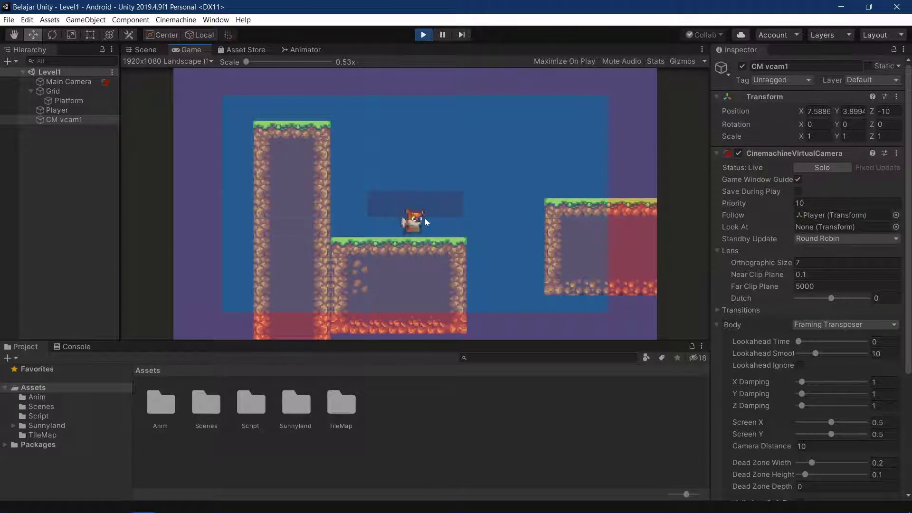
key(Right)
key(space)
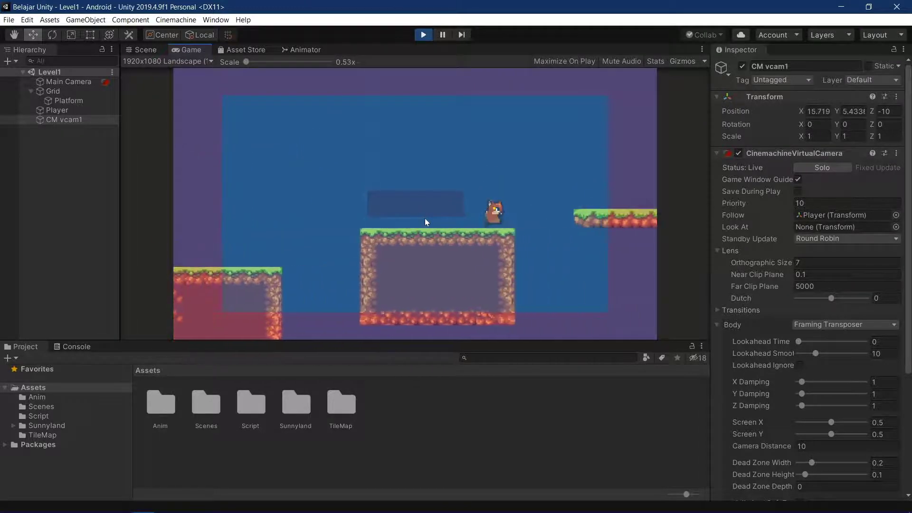
key(space)
key(Left)
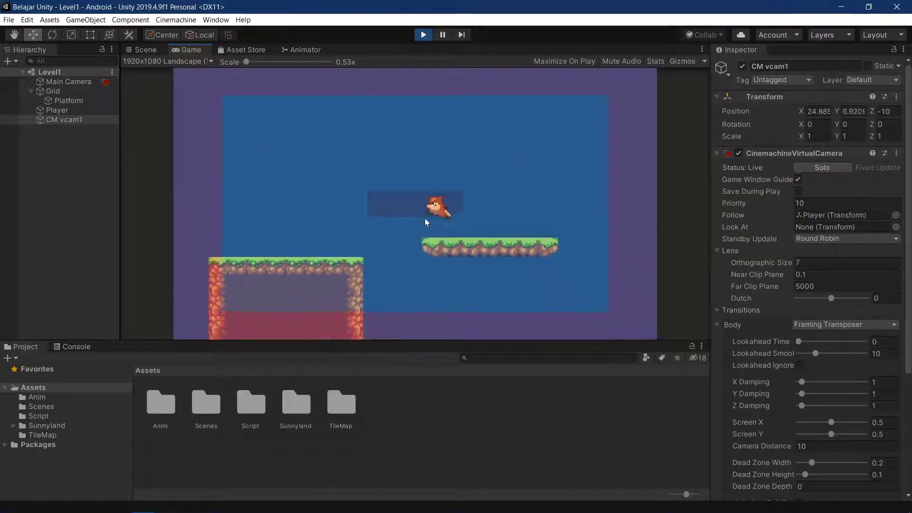
key(space)
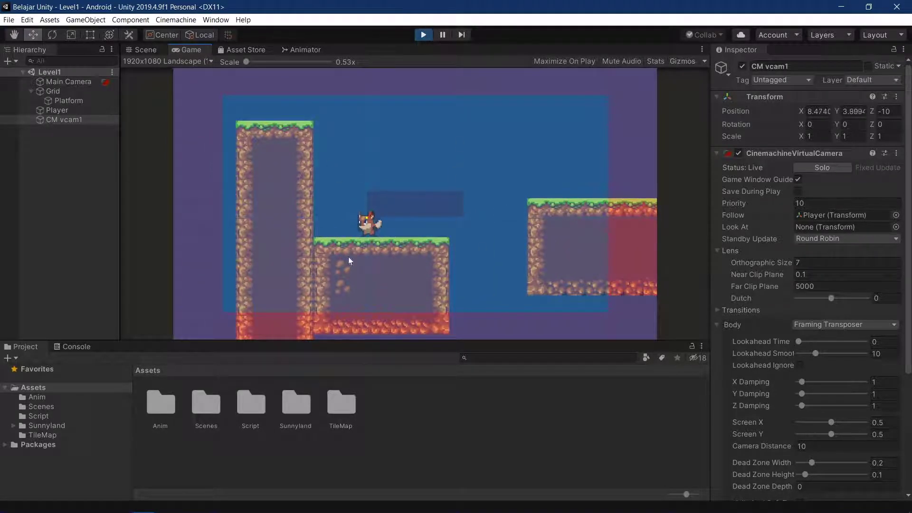
click(425, 34)
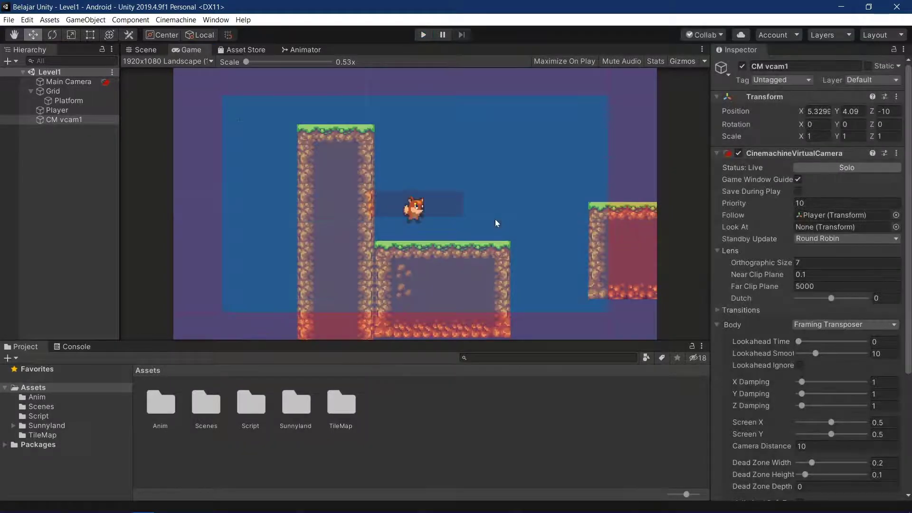
Step: Move CM vcam1 directly below Main Camera in the Hierarchy
scroll(815, 366, down, 5)
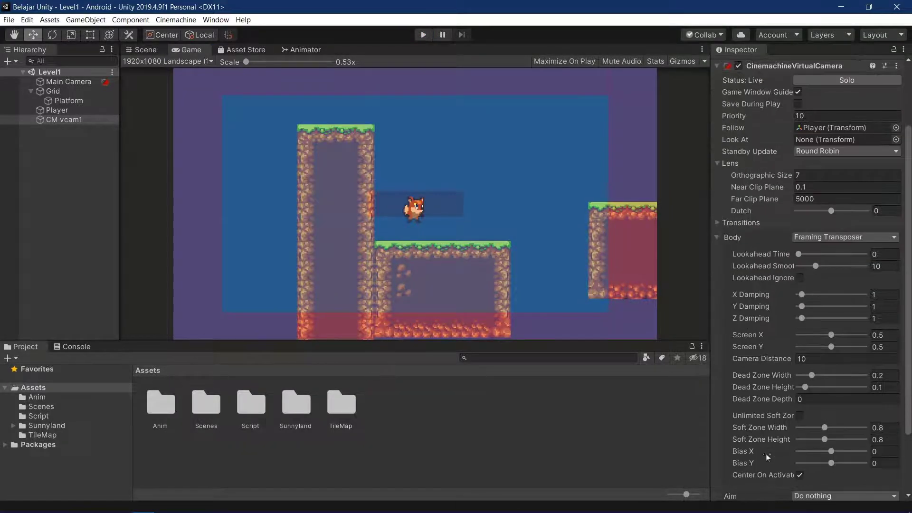
scroll(764, 423, down, 1)
scroll(765, 423, down, 2)
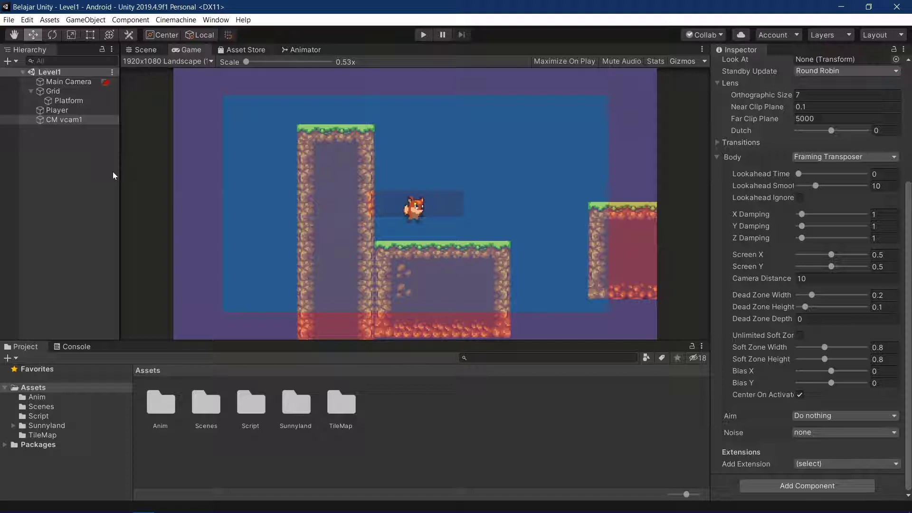
drag(65, 121, 60, 89)
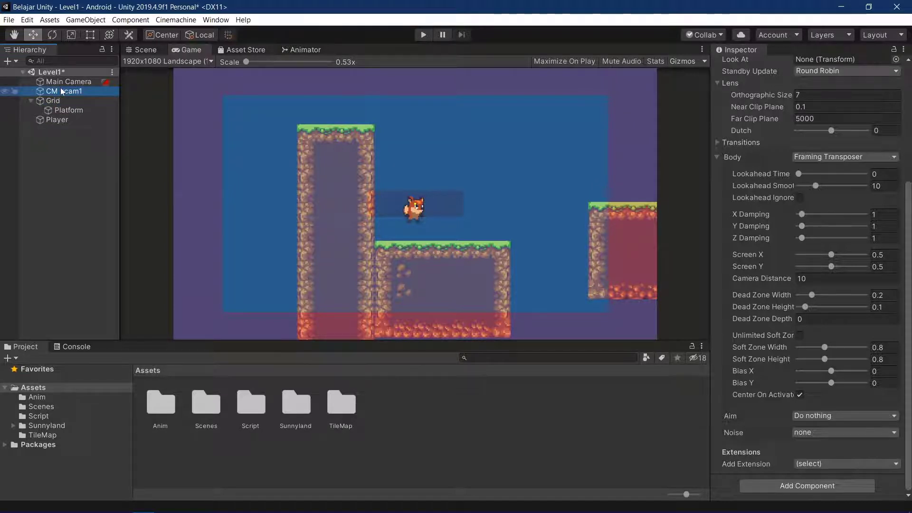
click(61, 84)
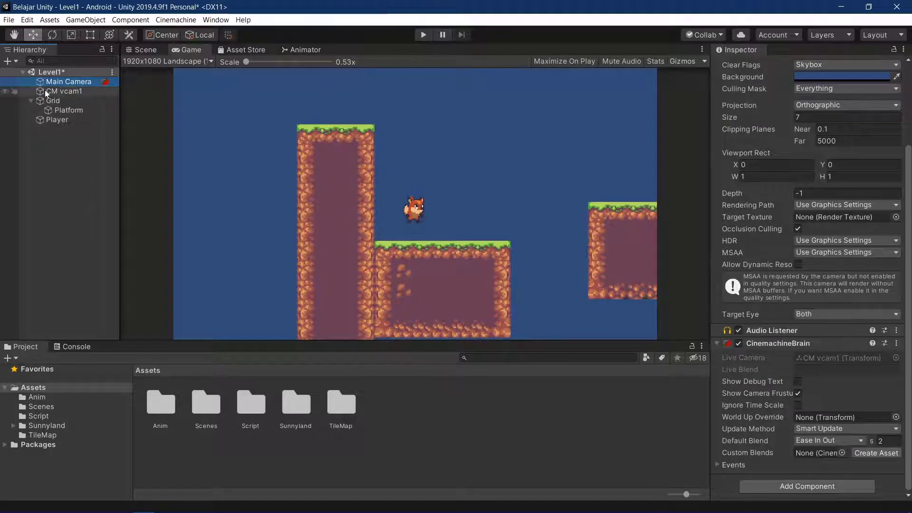
click(45, 90)
scroll(746, 207, up, 3)
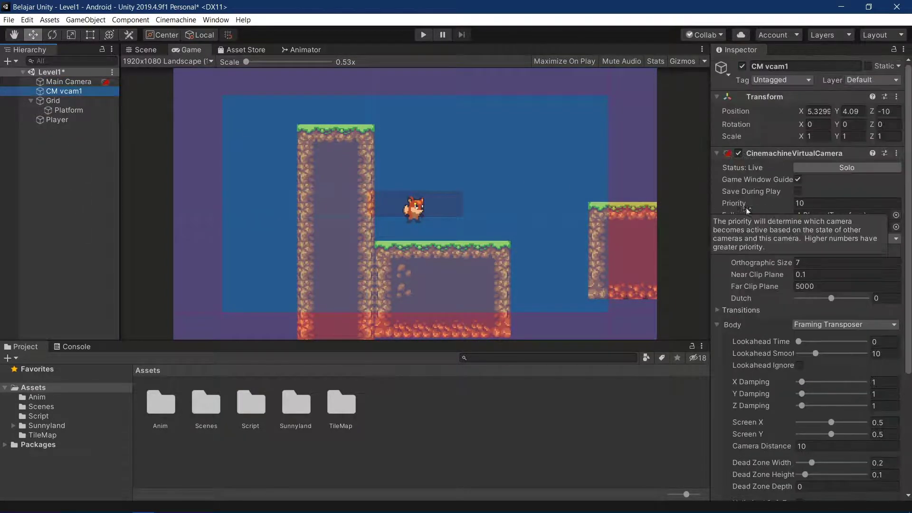
Step: Turn off Game Window Guides, review Main Camera's settings, and save the Level1 scene
click(797, 180)
key(alt+Tab)
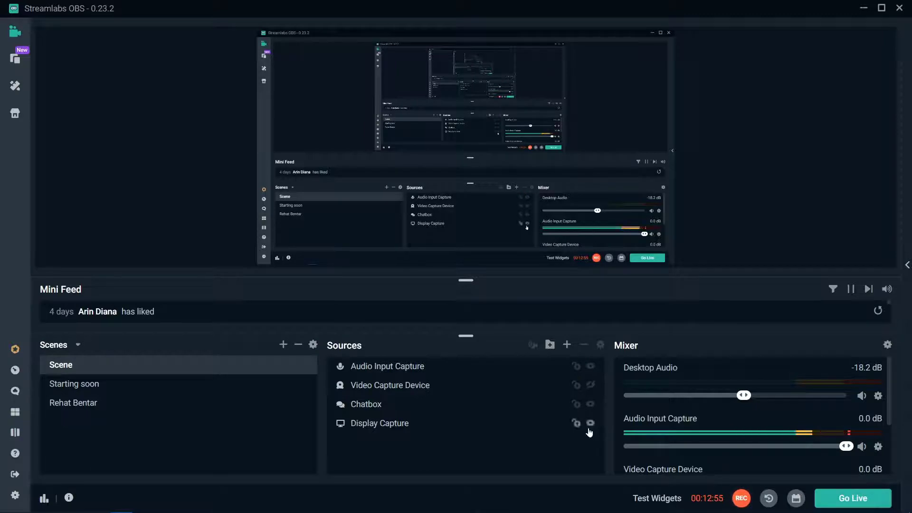
key(alt+Tab)
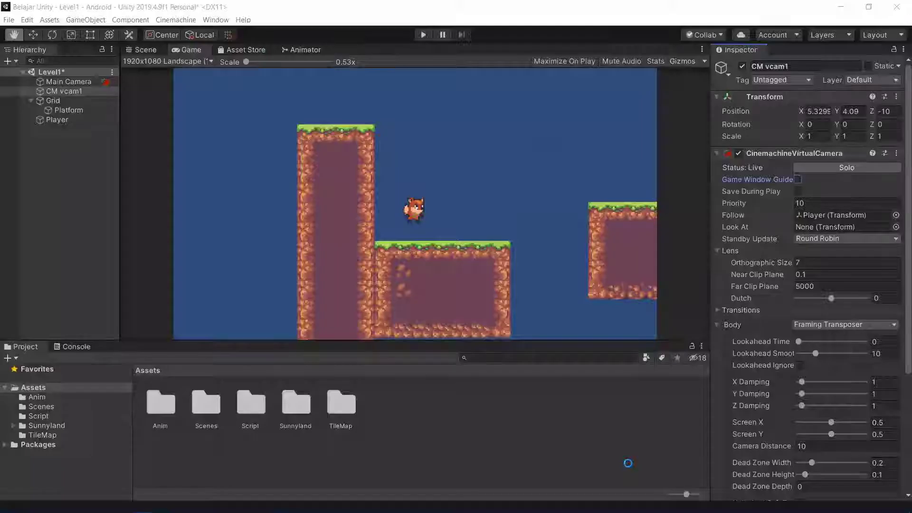
click(49, 82)
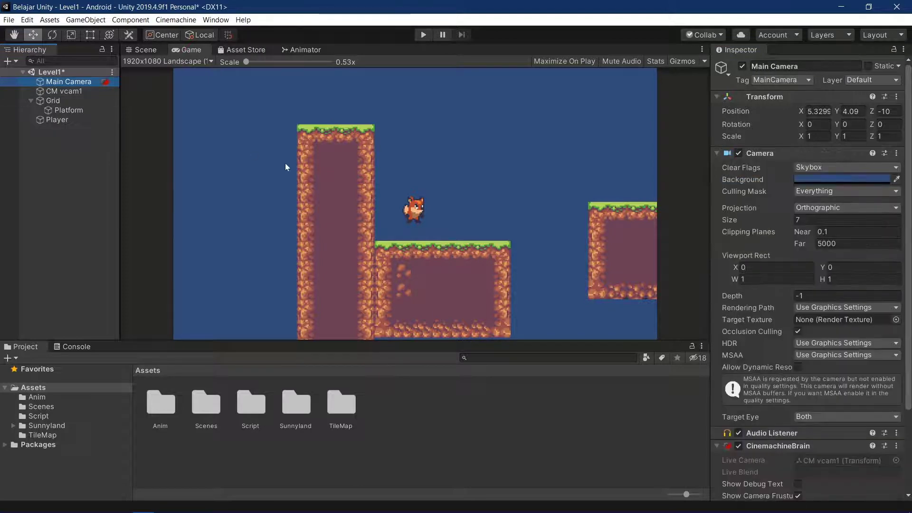
key(ctrl+s)
scroll(774, 291, down, 4)
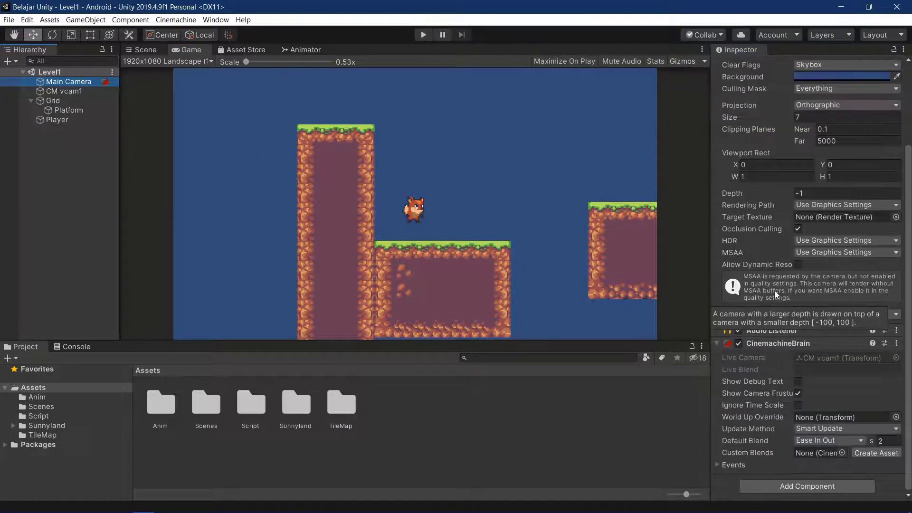
scroll(774, 290, up, 4)
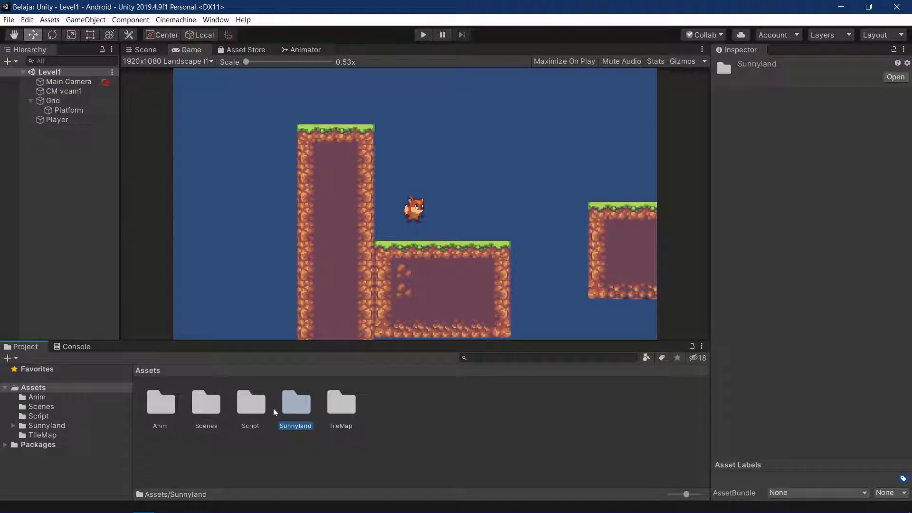
Step: Open Sunnyland > artwork > Environment and inspect the back image's Pixels Per Unit setting
double_click(286, 407)
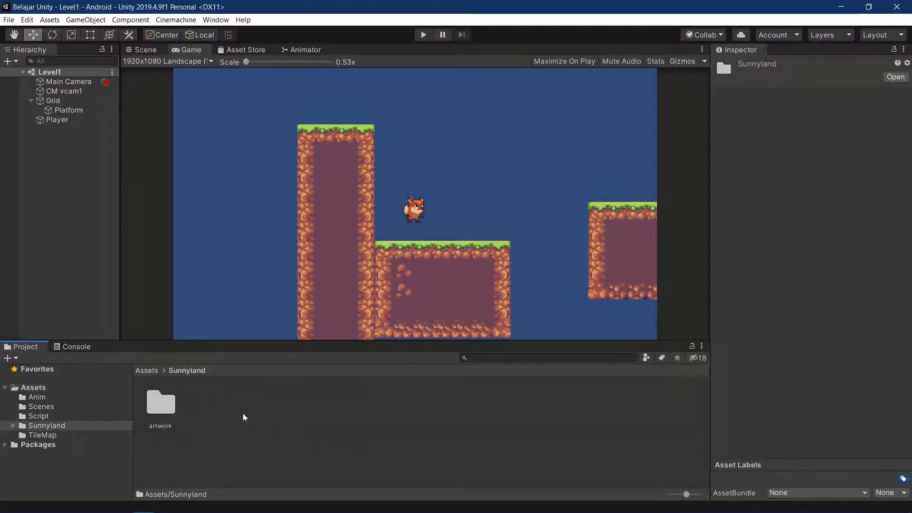
double_click(161, 409)
double_click(172, 409)
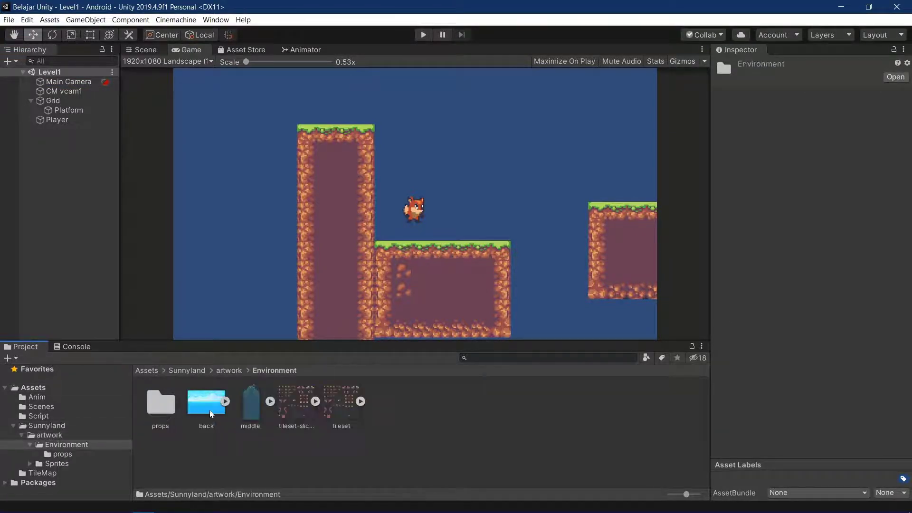
click(209, 409)
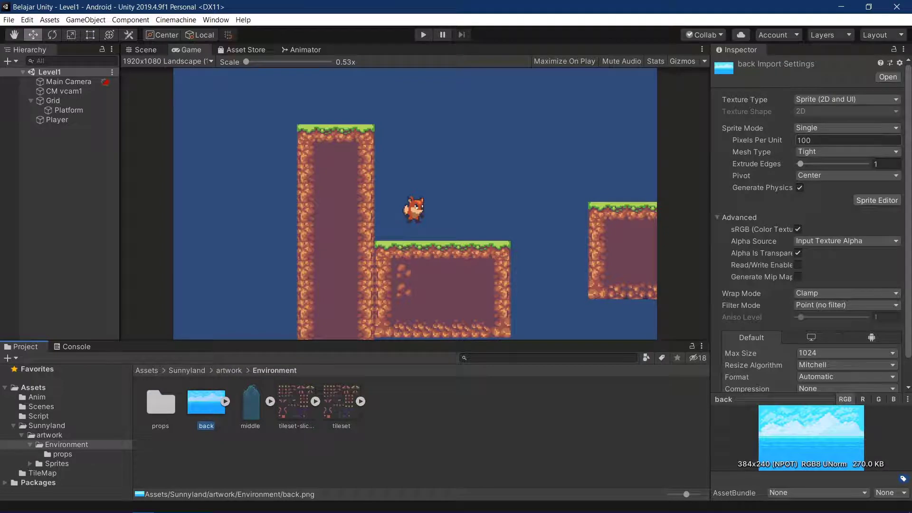
click(808, 140)
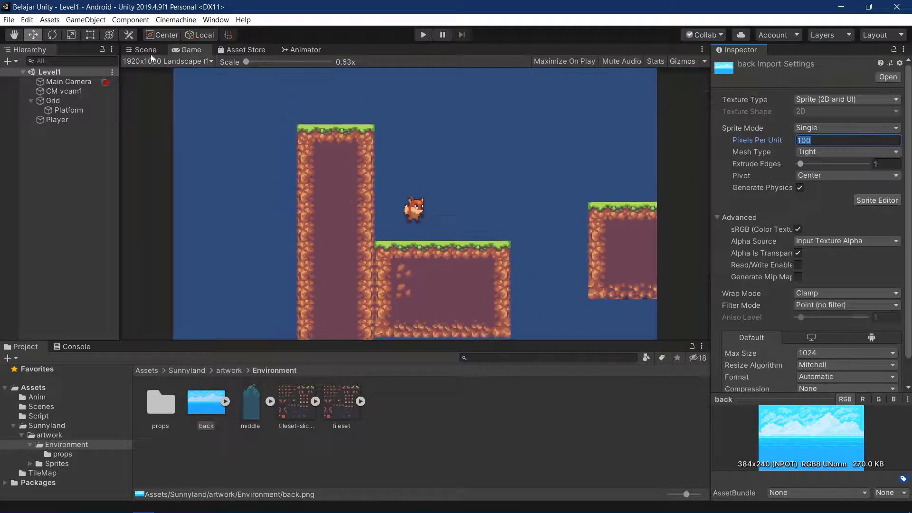
click(148, 50)
Step: Place the back sky image in Level1 and apply 16 Pixels Per Unit to it
mouse_move(206, 403)
mouse_down()
mouse_move(55, 245)
mouse_move(194, 203)
mouse_move(306, 143)
mouse_up()
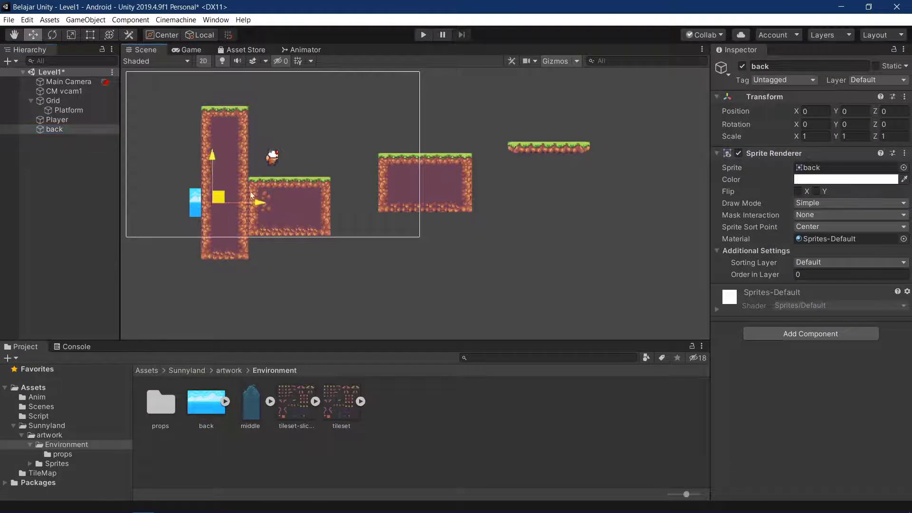
click(225, 395)
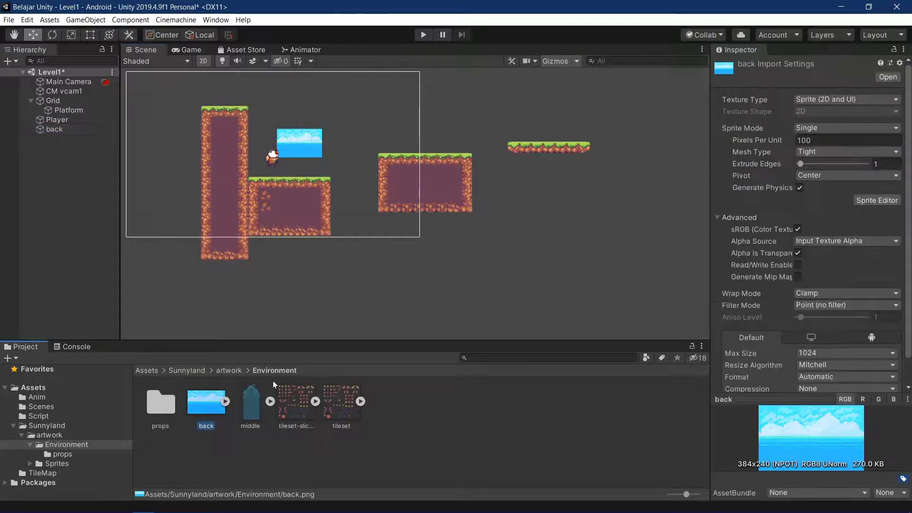
click(807, 140)
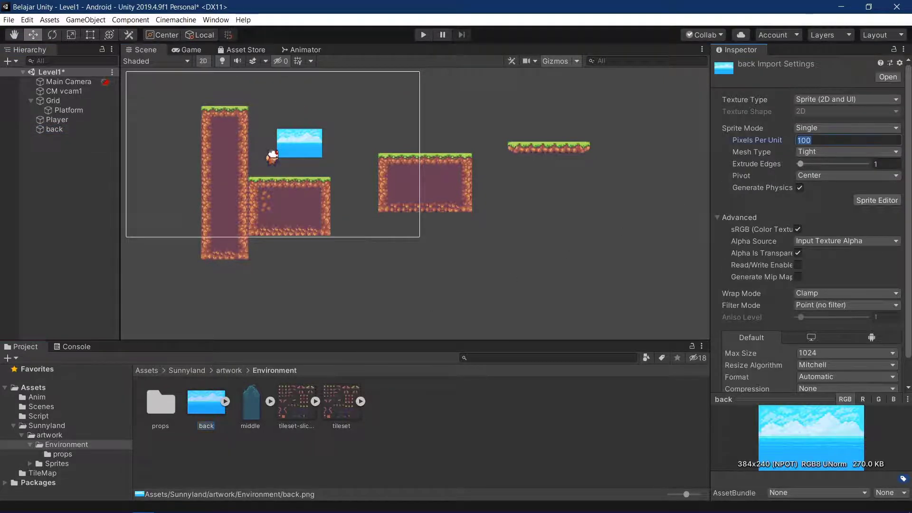
text(16)
click(538, 262)
click(444, 288)
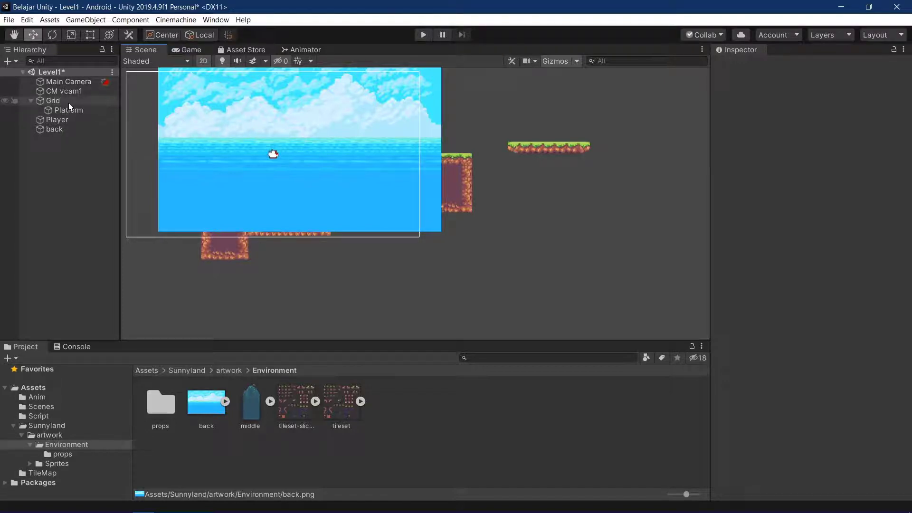
Step: Rename the back sky object to BG
click(53, 128)
click(783, 66)
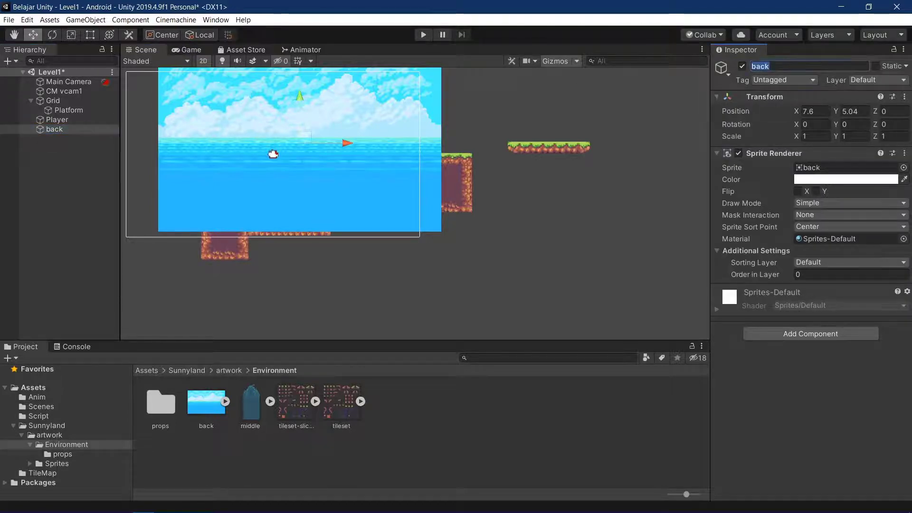
text(BG)
key(Return)
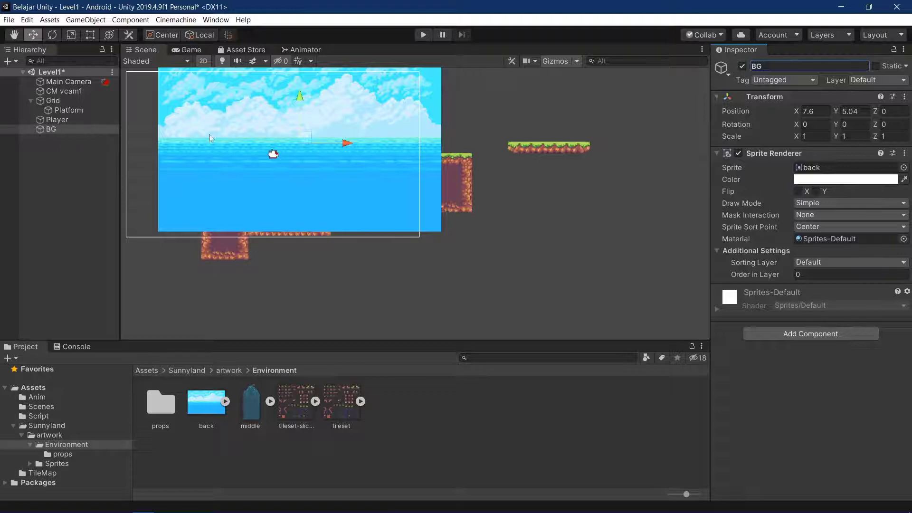
Step: Parent BG under Main Camera and centre the sky on the camera frame
click(30, 132)
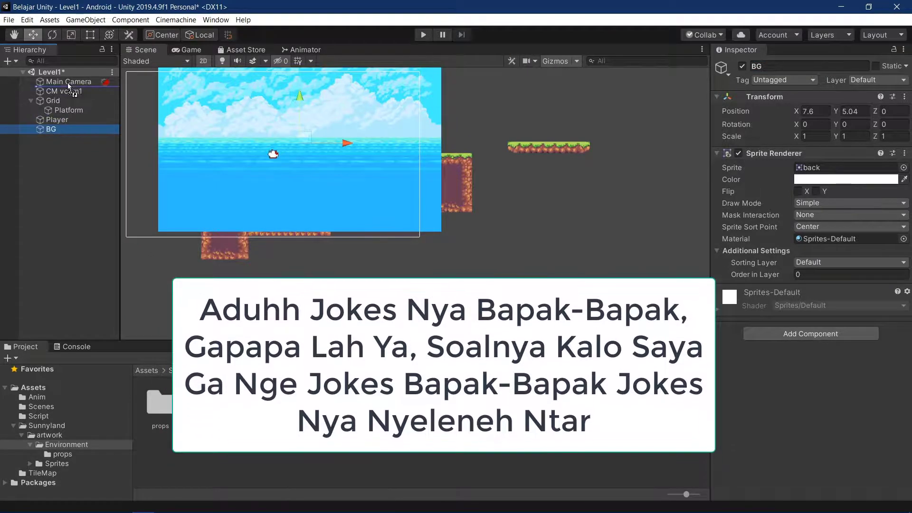
drag(46, 130, 31, 81)
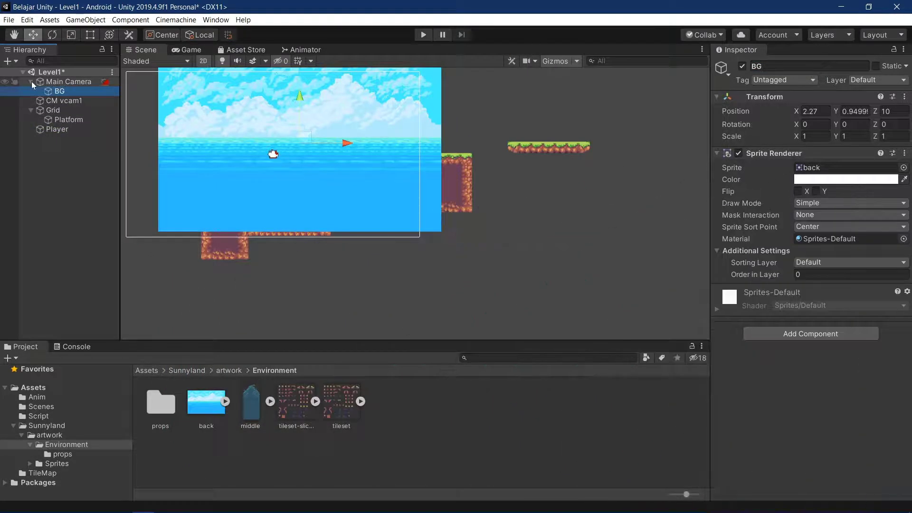
click(31, 81)
click(31, 81)
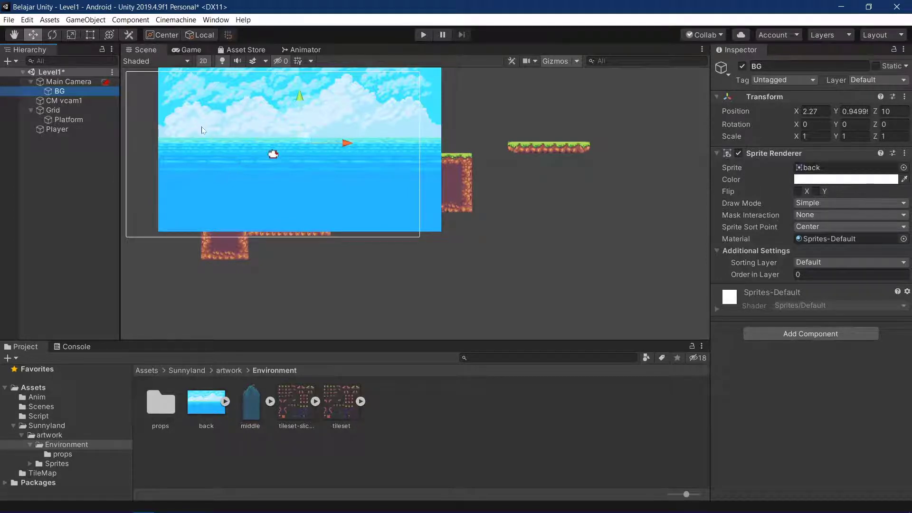
drag(306, 138, 282, 146)
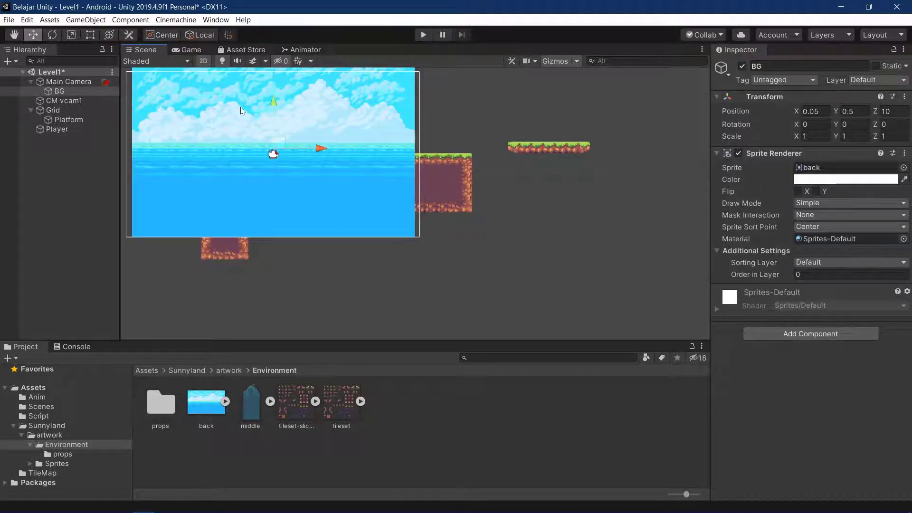
Step: Scale BG uniformly to about 1.186, undoing the stray vertical stretch
key(e)
key(r)
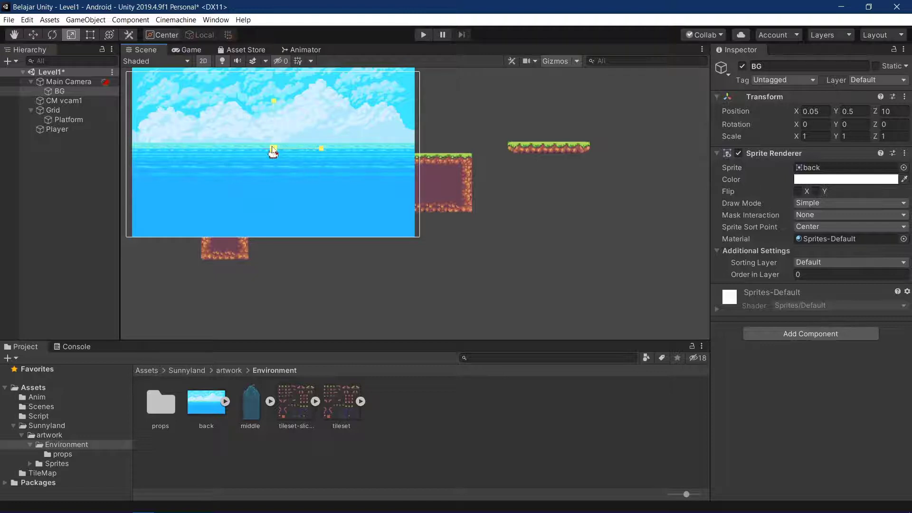
drag(273, 149, 273, 148)
scroll(273, 149, down, 1)
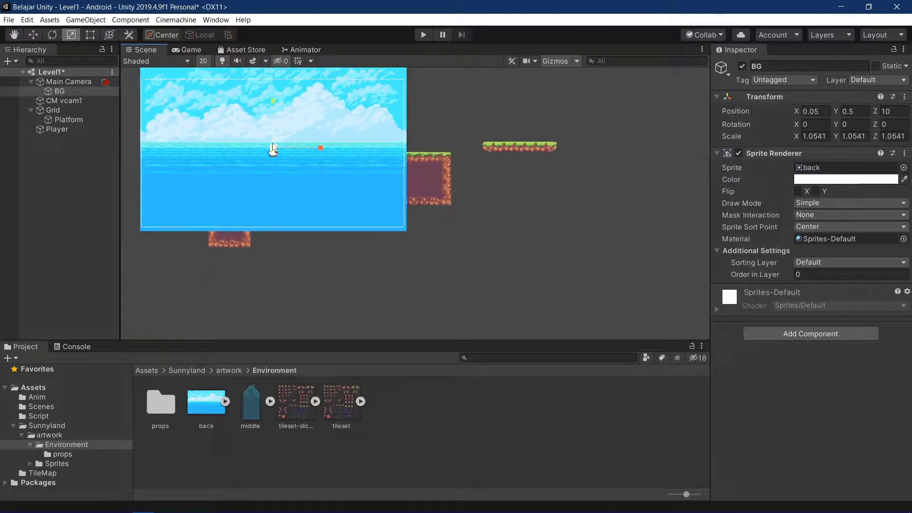
scroll(273, 148, down, 2)
scroll(273, 148, down, 1)
middle_drag(394, 215, 465, 289)
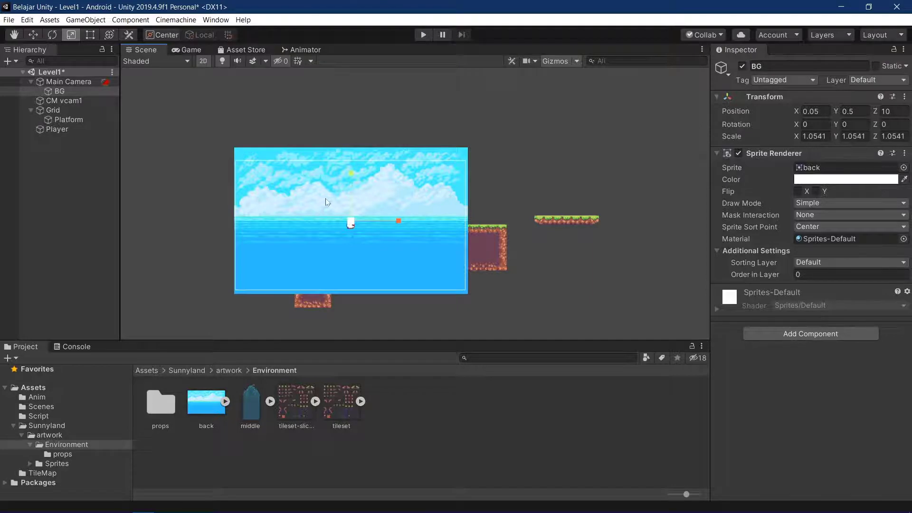
mouse_move(351, 173)
mouse_down()
mouse_move(350, 143)
mouse_move(305, 236)
mouse_up()
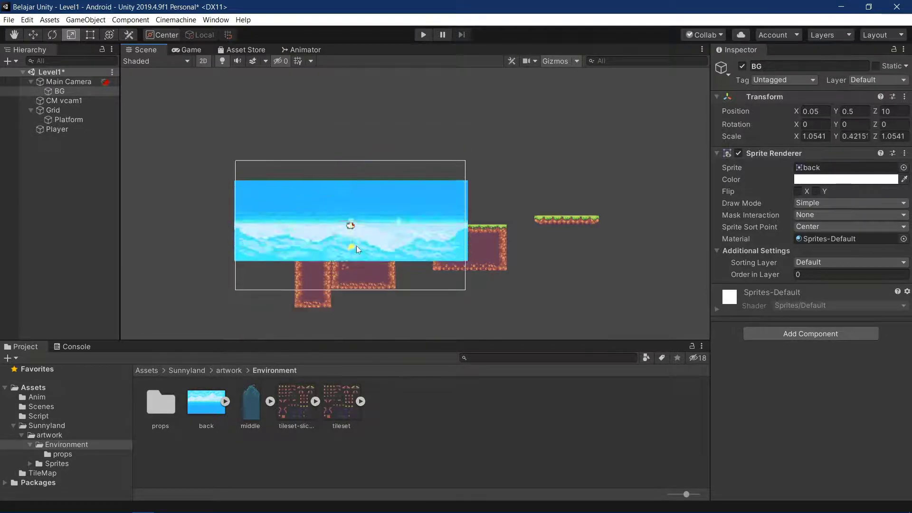
key(ctrl+z)
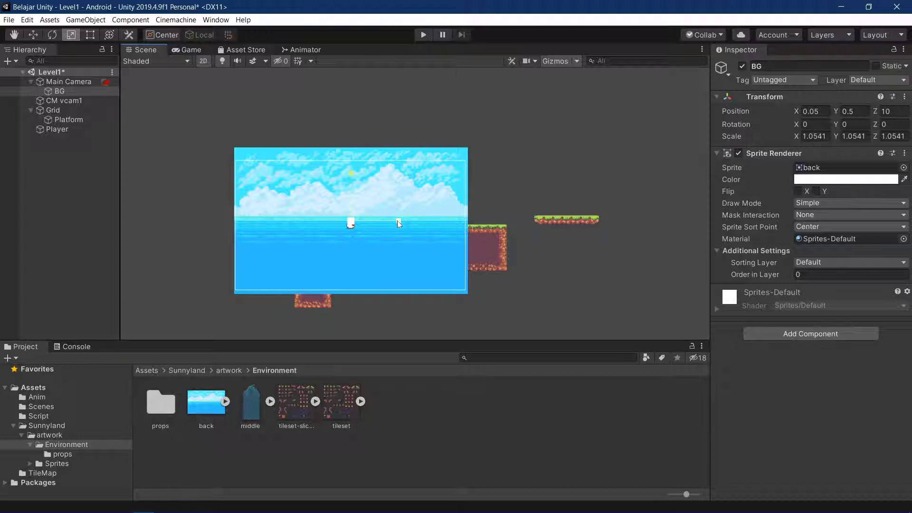
mouse_move(346, 221)
mouse_down()
mouse_move(345, 203)
mouse_move(352, 222)
mouse_up()
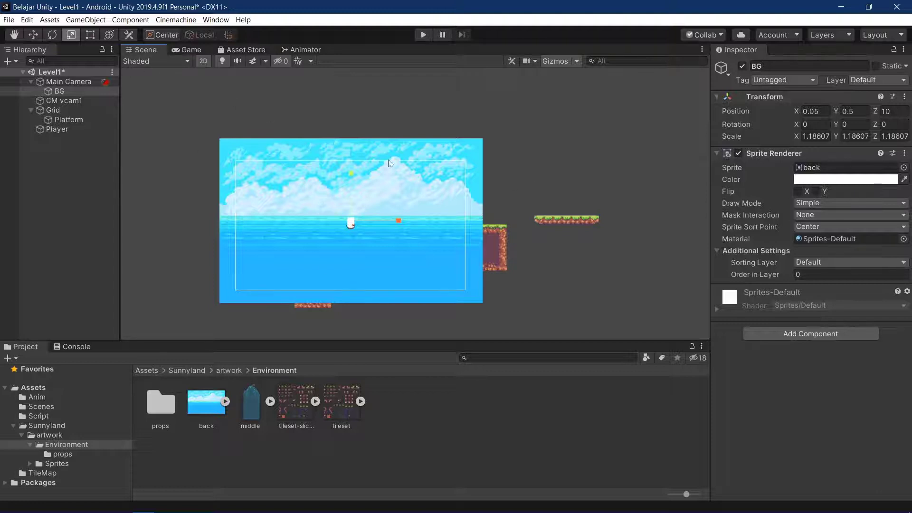
Step: Check BG's sorting layer options, keeping it on Default
click(802, 264)
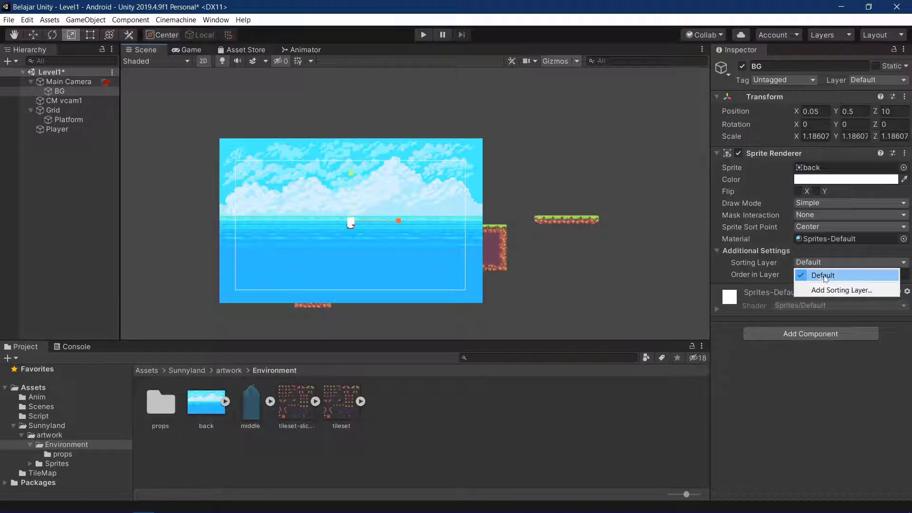
click(774, 285)
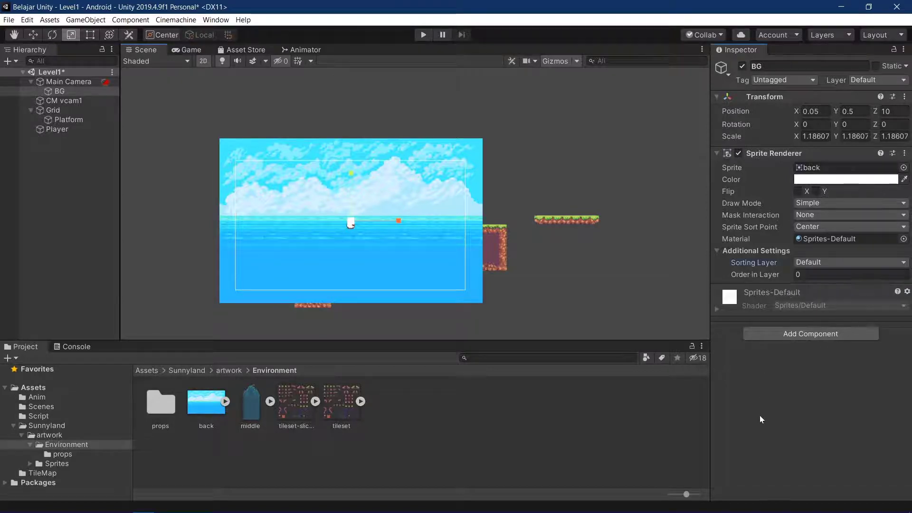
click(821, 263)
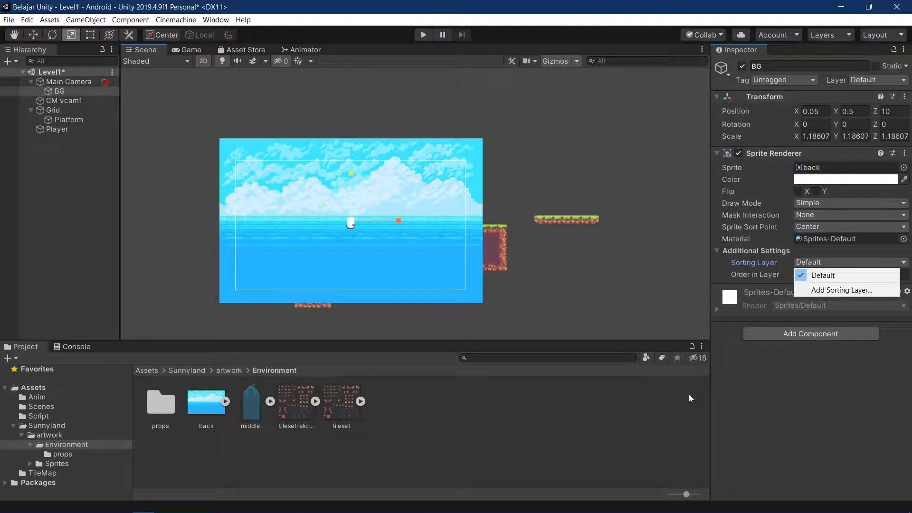
click(774, 413)
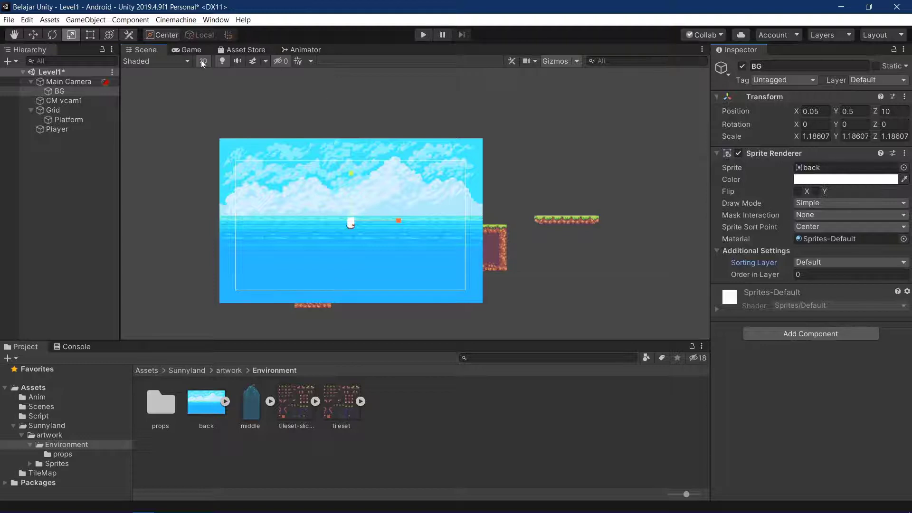
Step: In 3D view, move BG back to Z 25.07, then return to 2D view
click(202, 61)
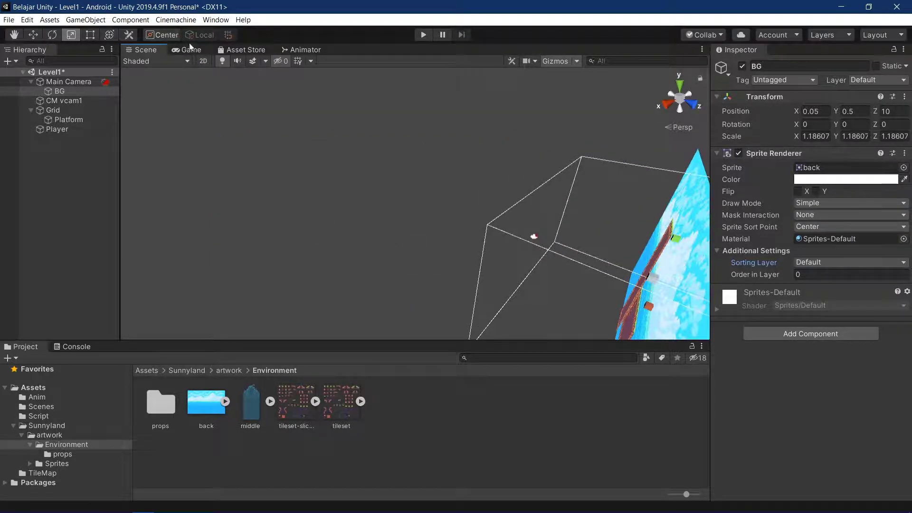
click(203, 61)
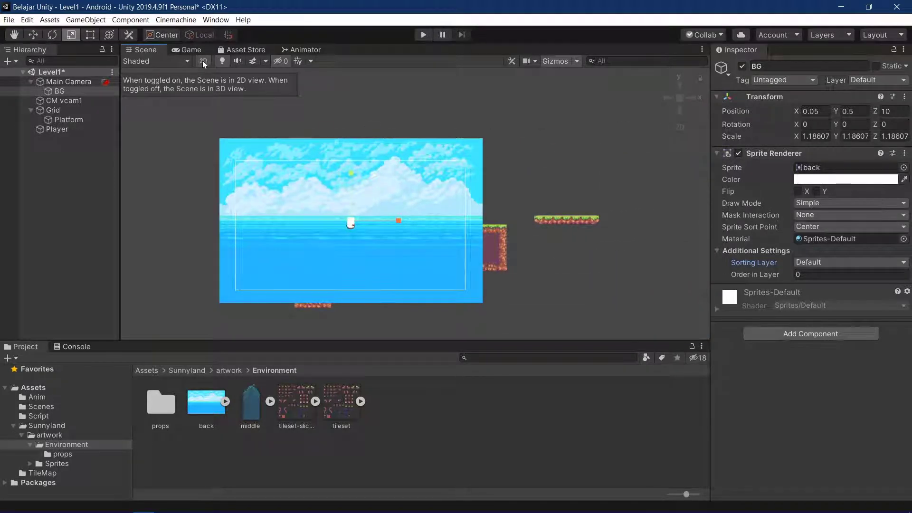
click(204, 61)
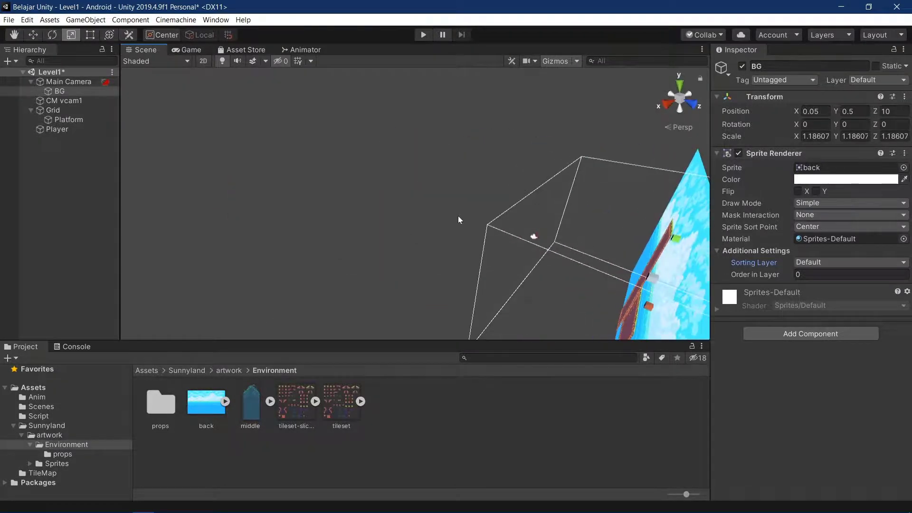
right_drag(457, 216, 526, 217)
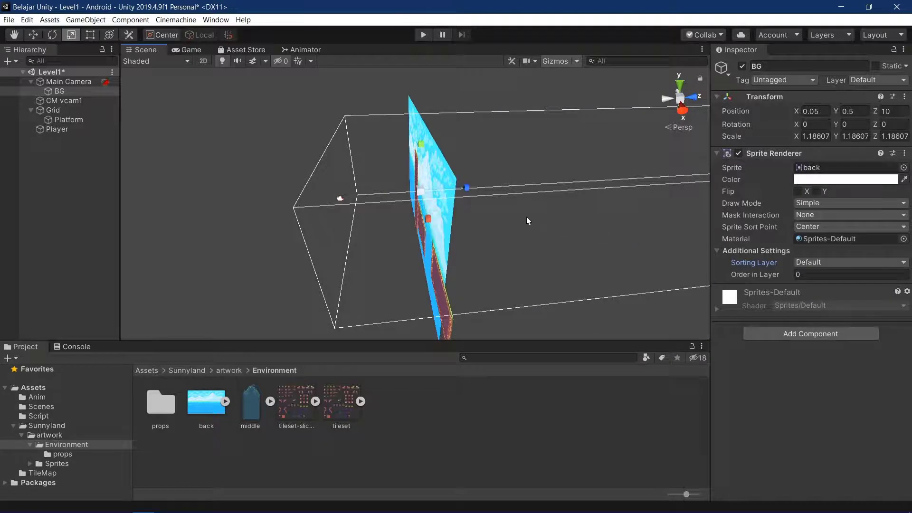
key(w)
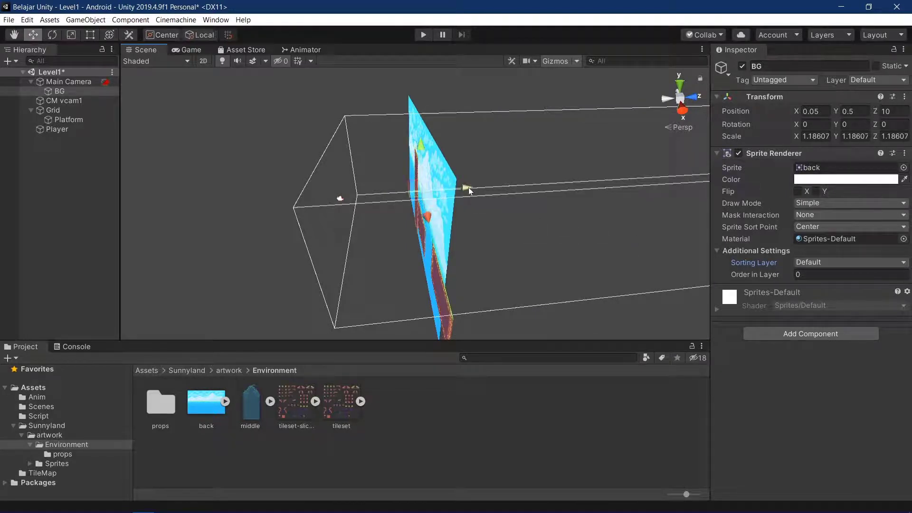
drag(466, 188, 593, 186)
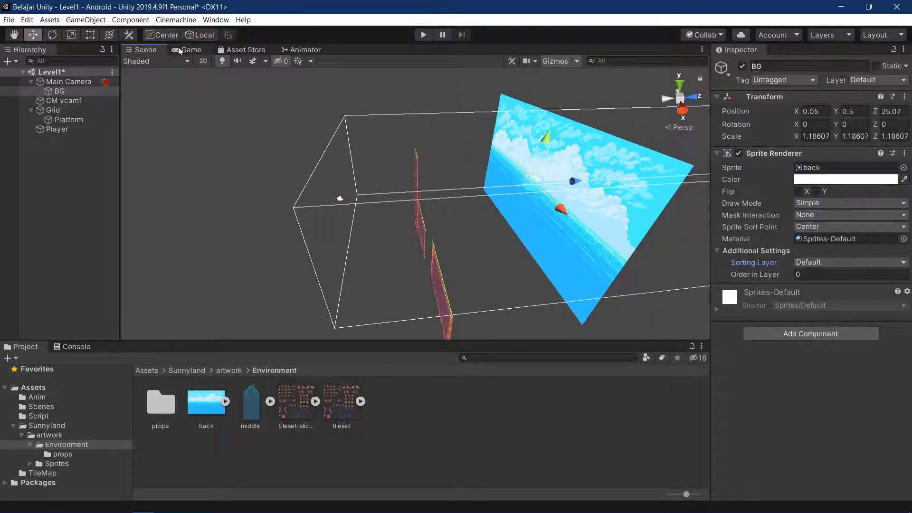
click(204, 62)
Step: Select BG and look at its sorting layer choices without changing them
key(t)
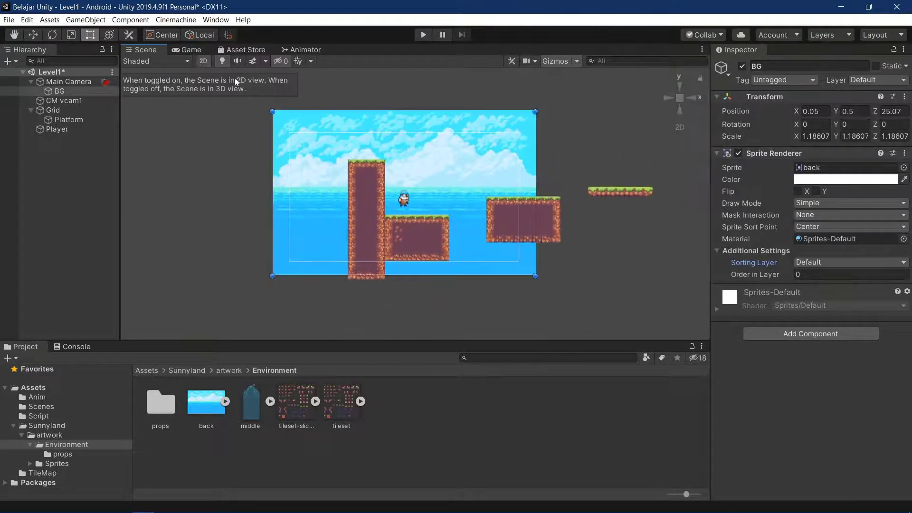
click(558, 289)
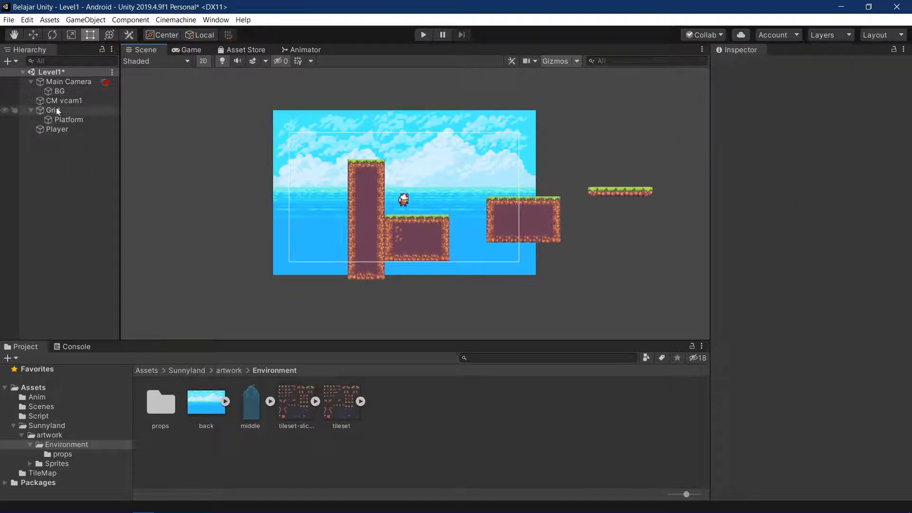
click(60, 91)
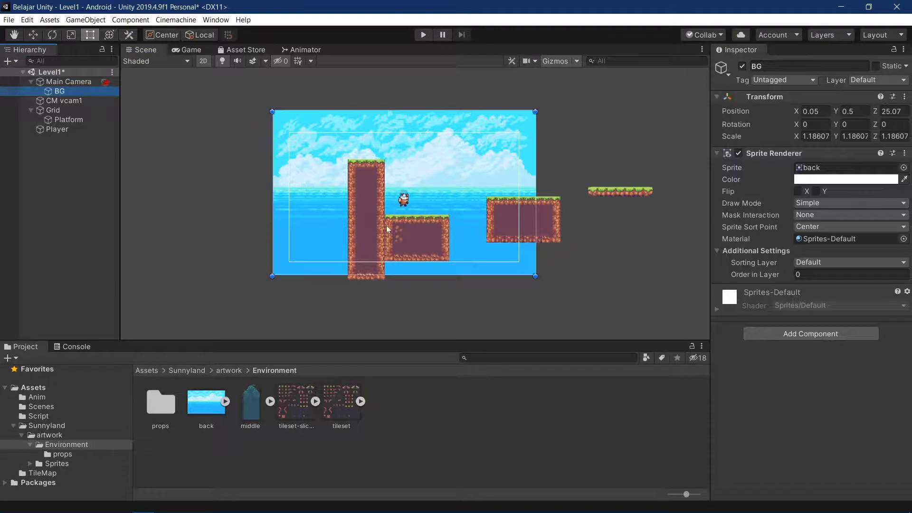
click(830, 264)
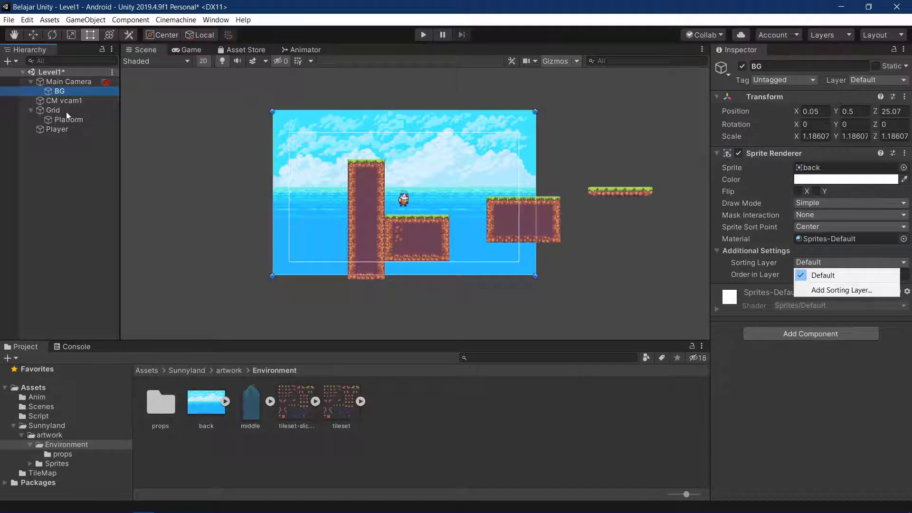
click(61, 128)
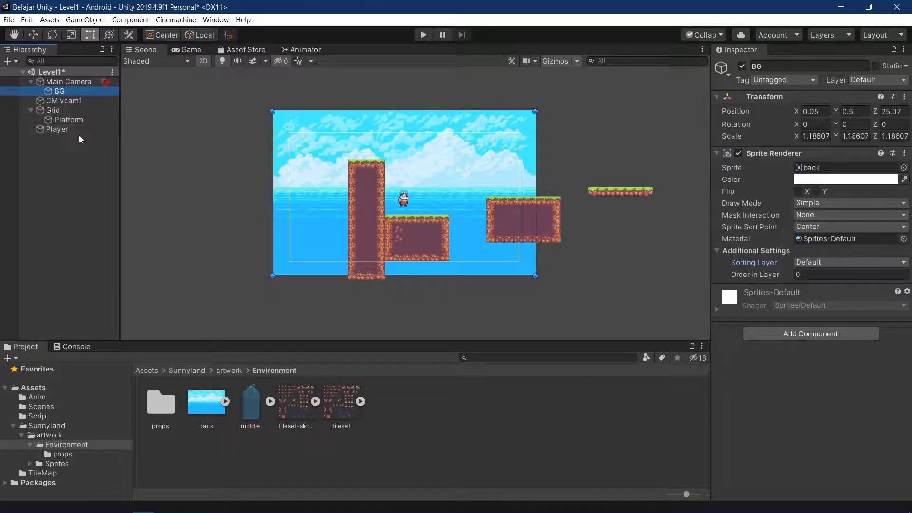
Step: Select Player, collapse its components, and choose Add Sorting Layer from its Sorting Layer dropdown
click(70, 130)
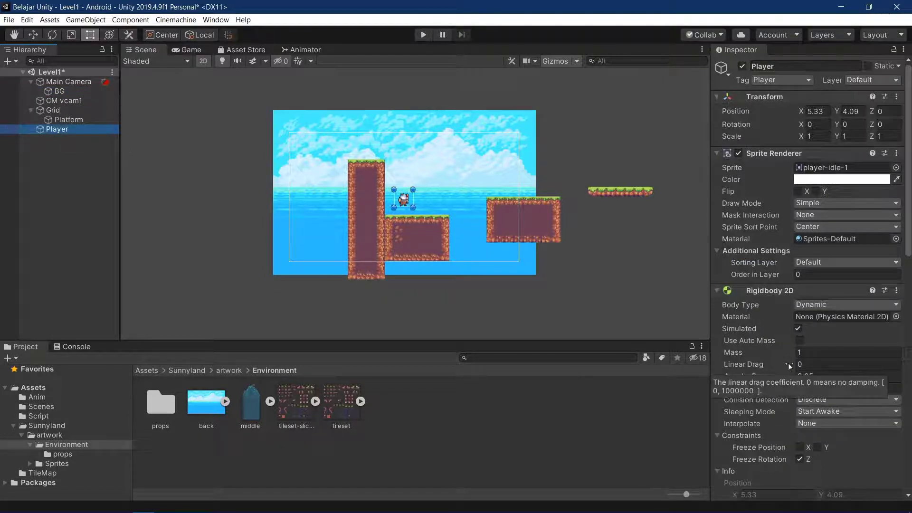
scroll(790, 366, down, 3)
click(714, 189)
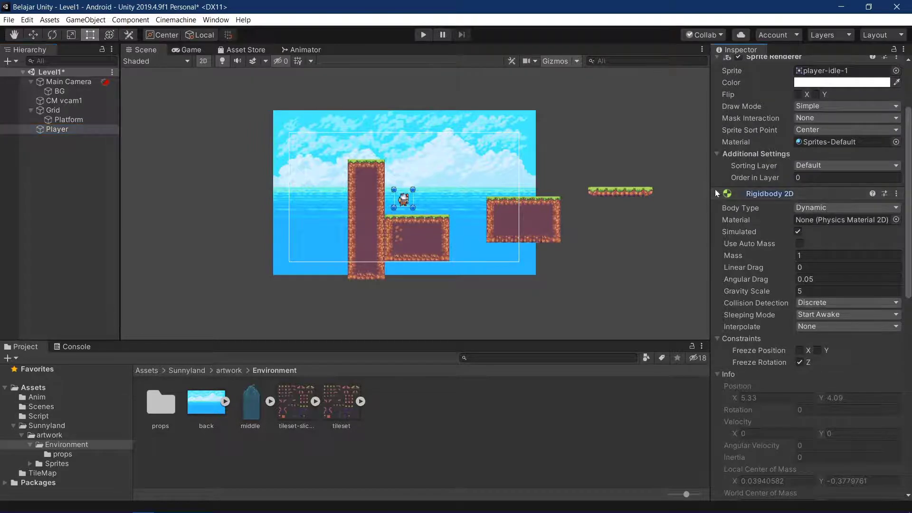
click(717, 193)
click(716, 192)
click(717, 192)
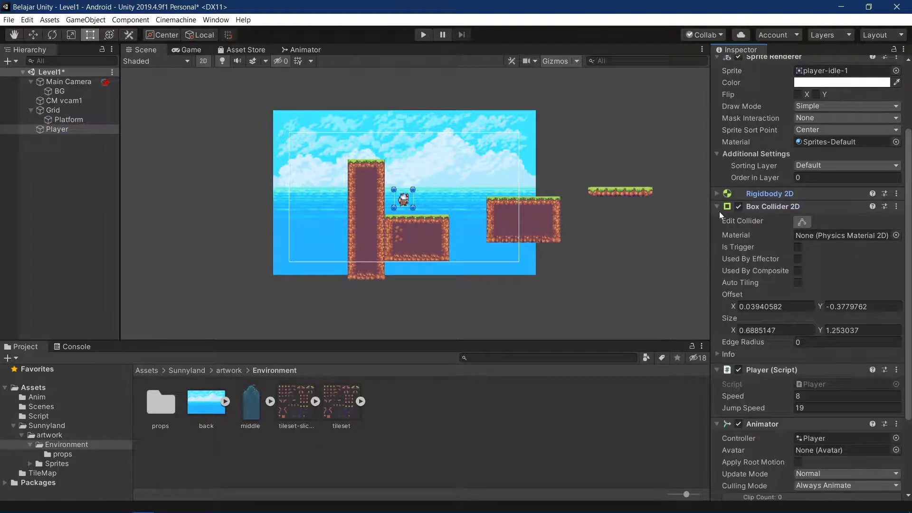
click(717, 207)
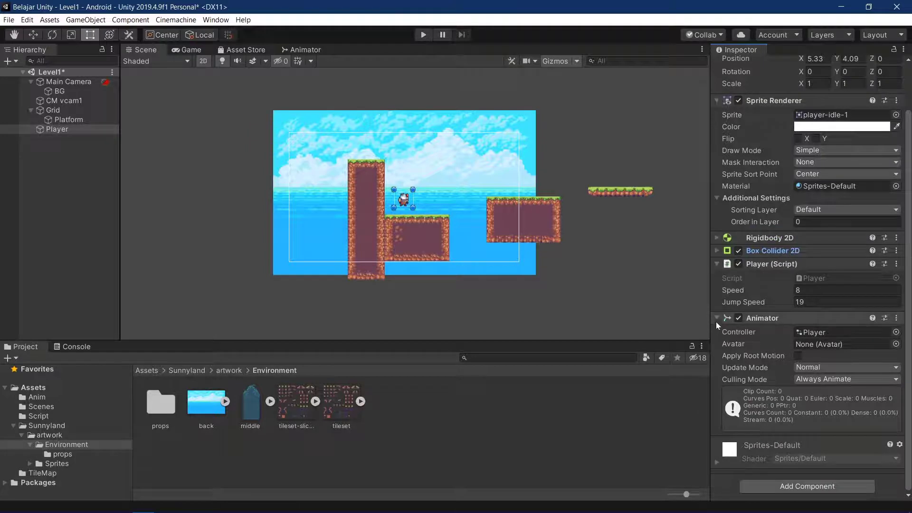
click(717, 318)
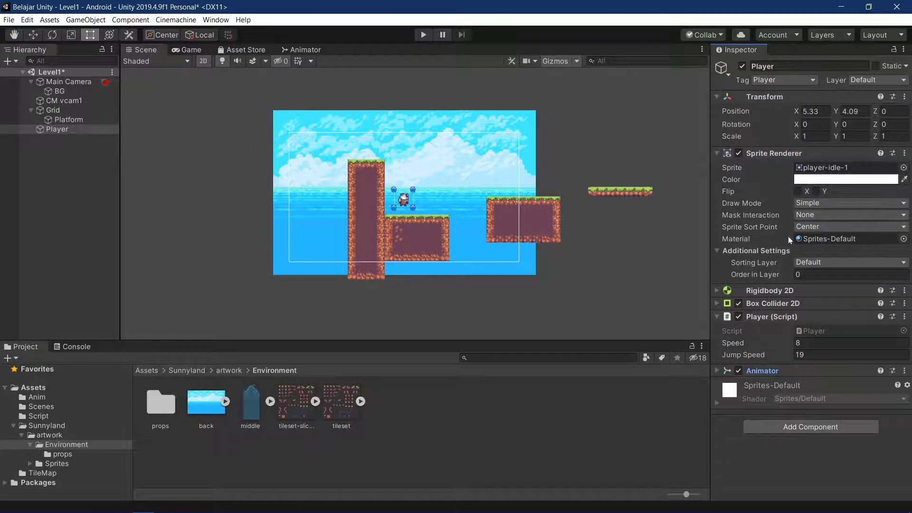
click(814, 263)
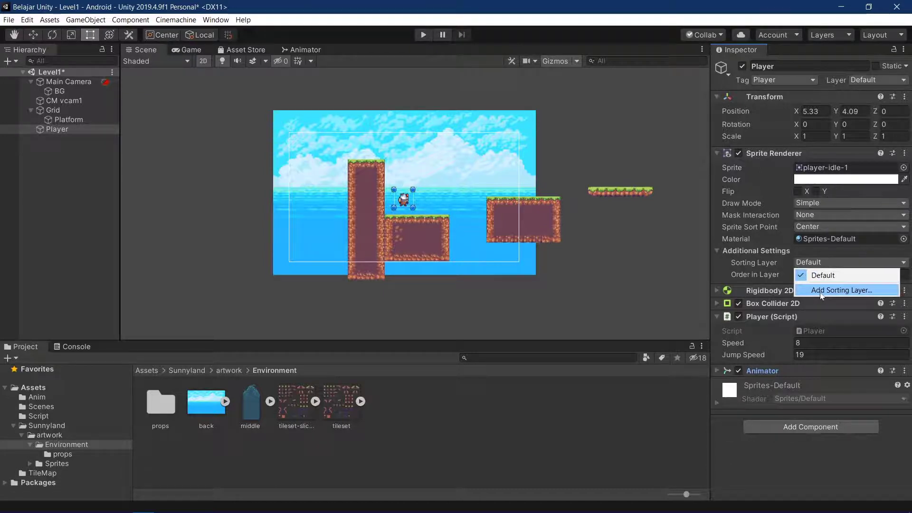
click(818, 290)
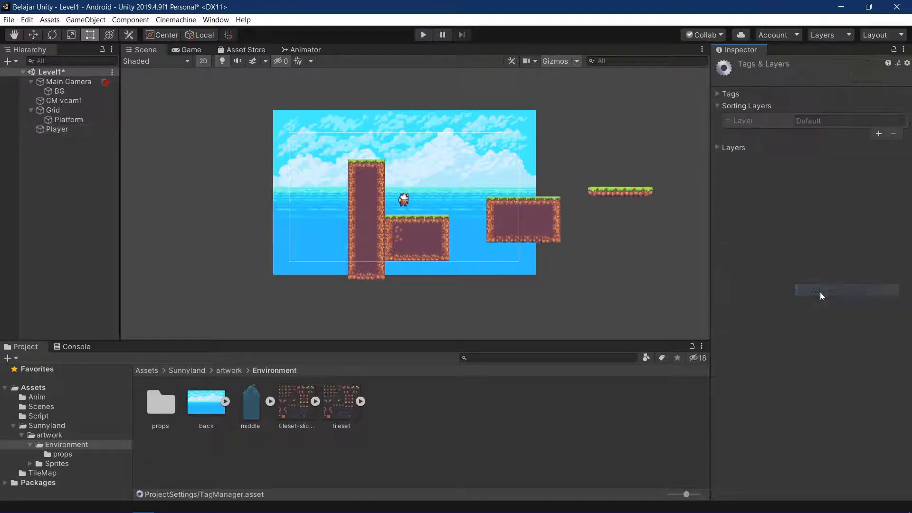
Step: Add two sorting layers named Player and BG
click(878, 134)
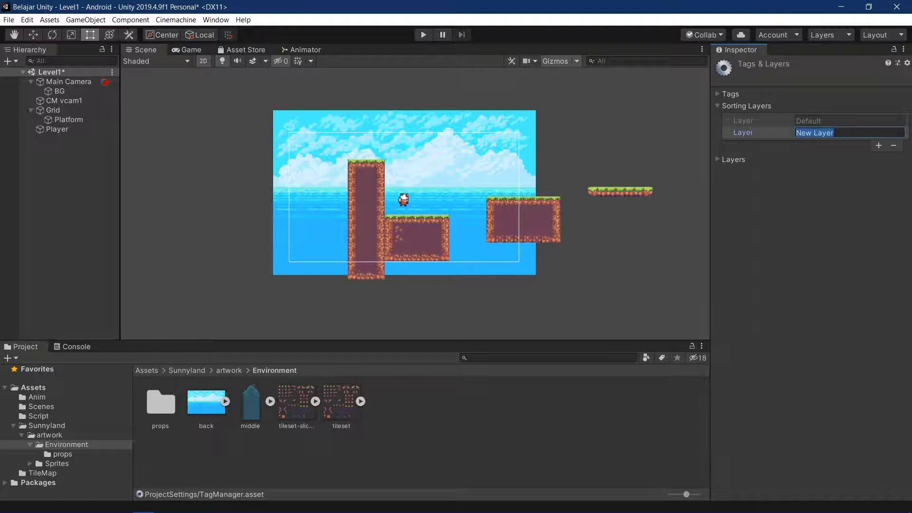
text(Player)
click(878, 146)
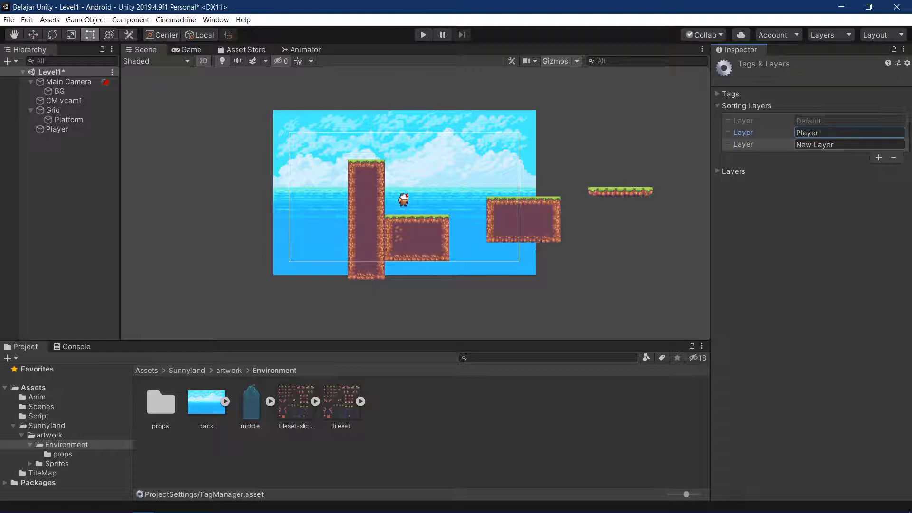
click(815, 145)
text(BG)
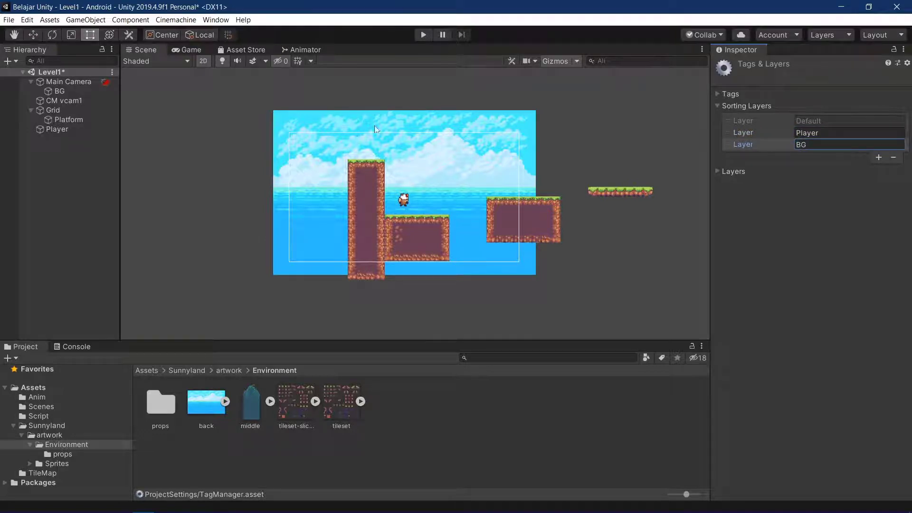
Step: Set the BG sky sprite's Sorting Layer to Player
click(68, 94)
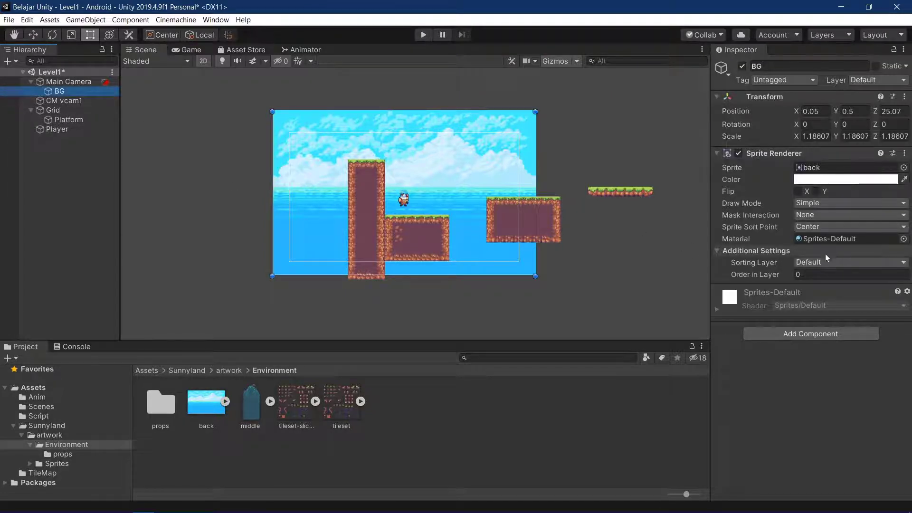
click(825, 262)
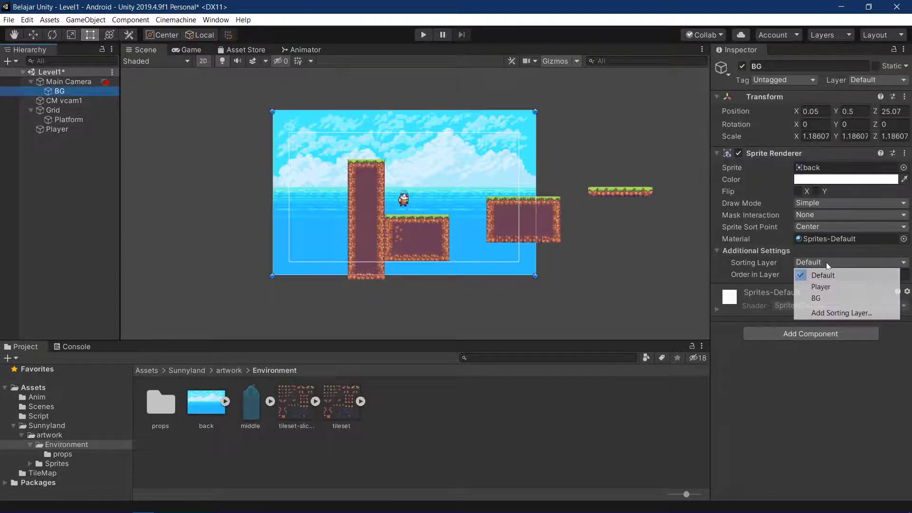
click(821, 288)
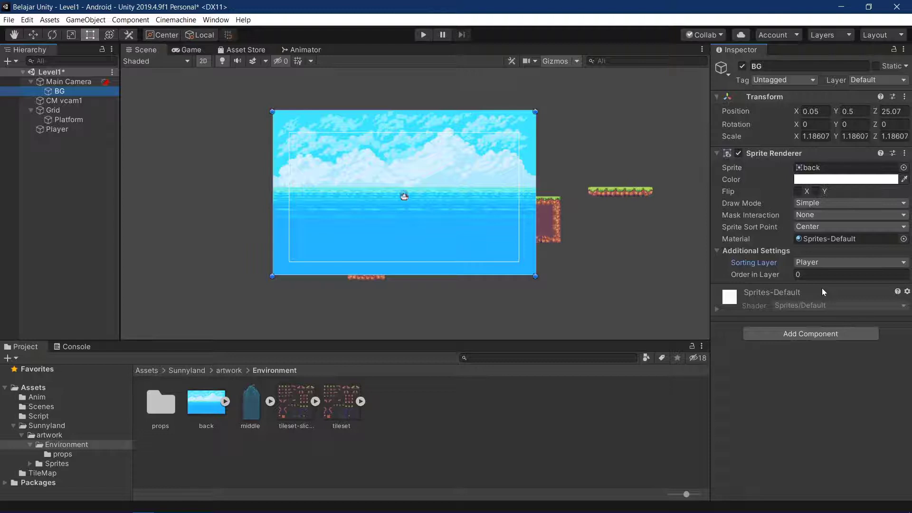
click(826, 262)
Step: Drag the sorting layers into the order BG, Default, Player, then reselect the Player object
click(830, 312)
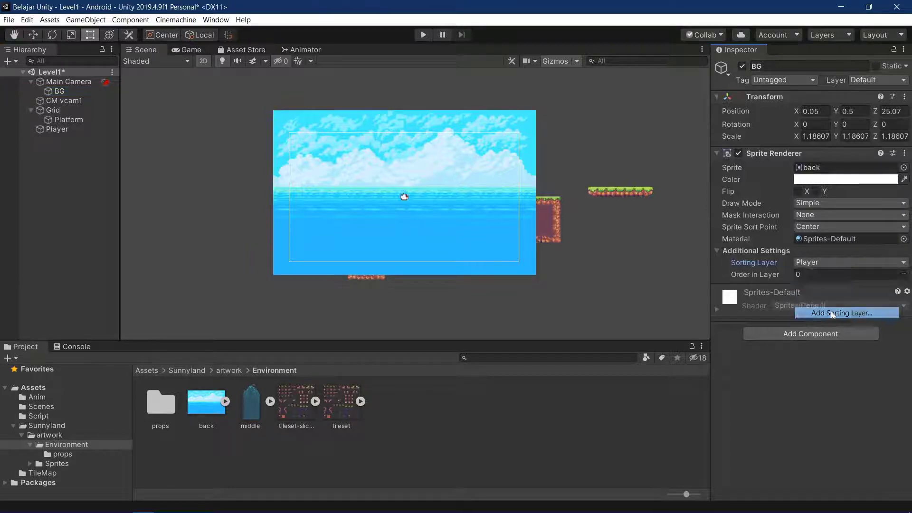
click(730, 129)
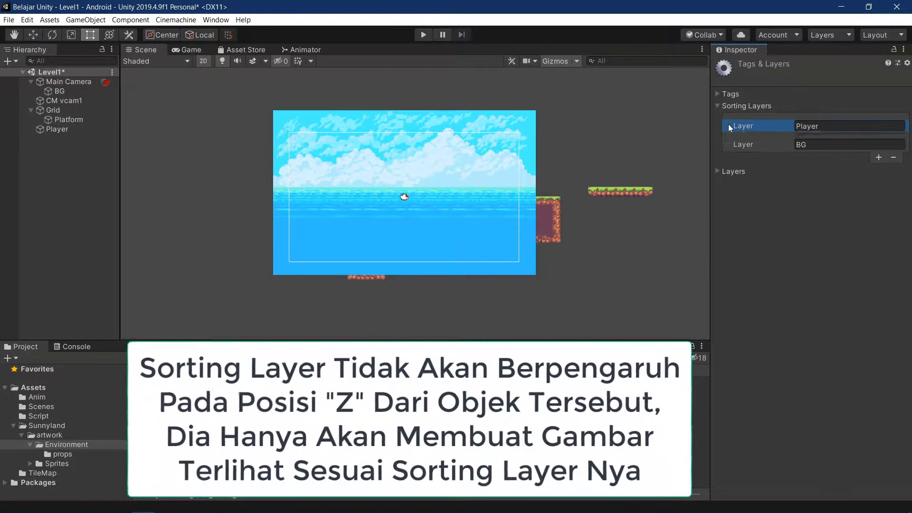
drag(728, 124, 725, 116)
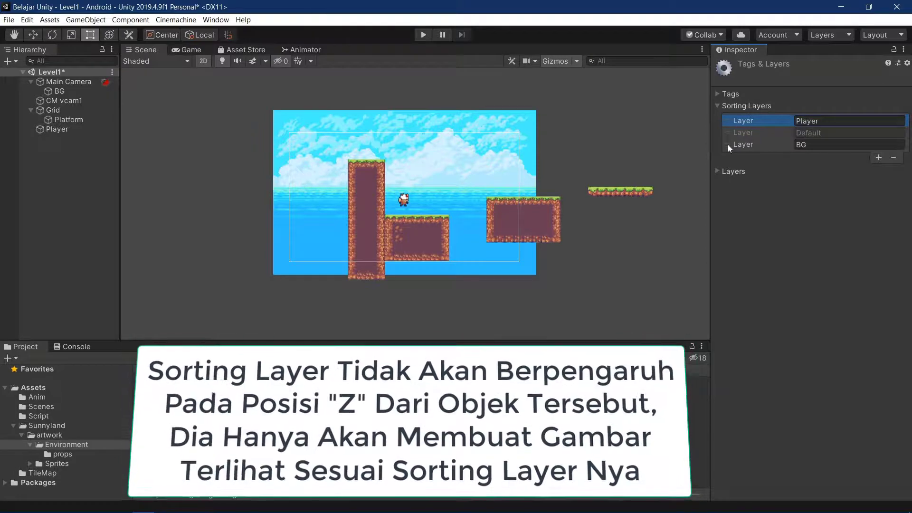
drag(726, 119, 726, 143)
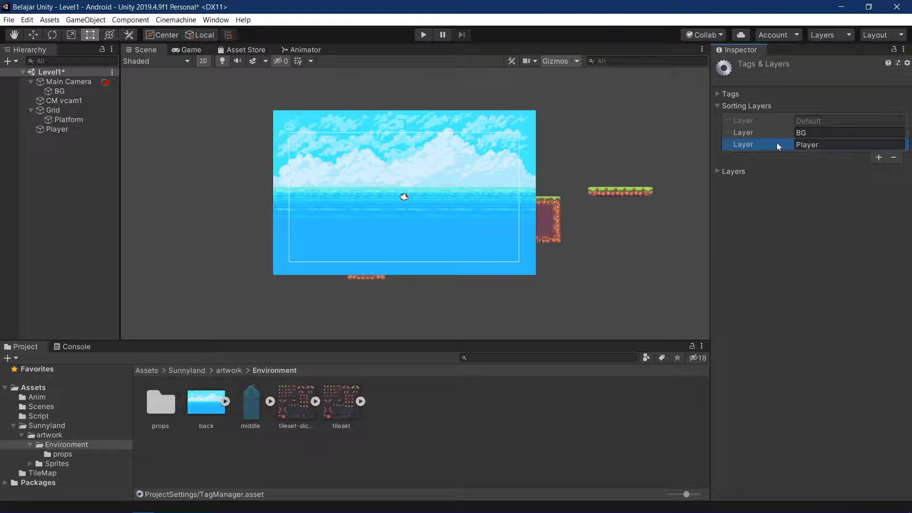
mouse_move(729, 141)
mouse_down()
mouse_move(730, 118)
mouse_move(728, 147)
mouse_up()
drag(735, 133, 728, 118)
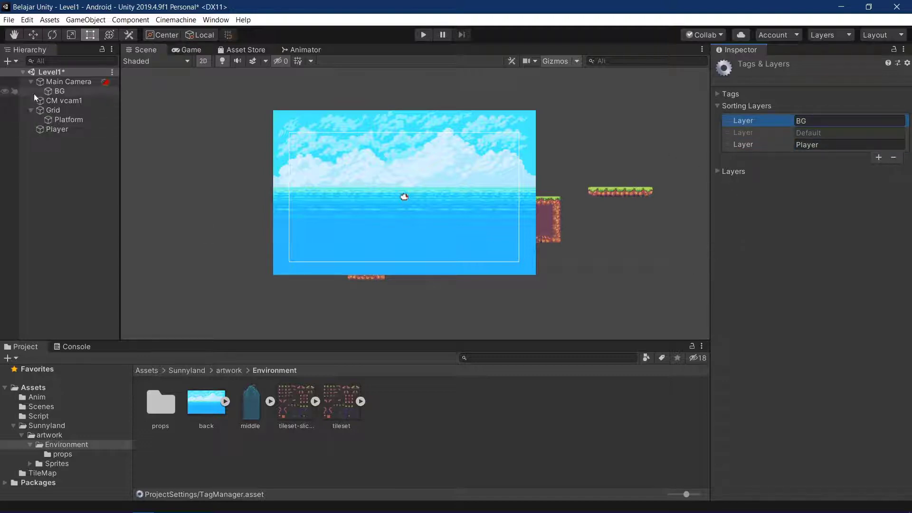
click(63, 129)
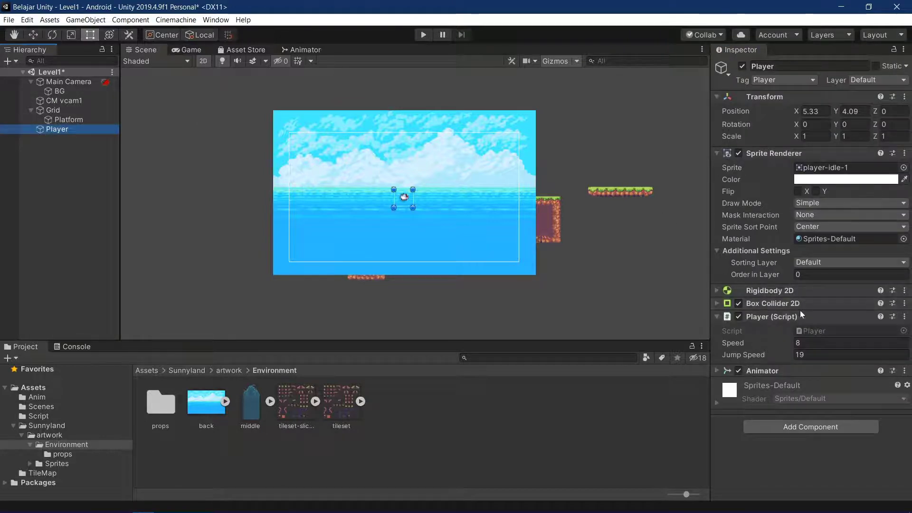
Step: Put the Player sprite on the Player sorting layer with Order in Layer 0
click(809, 261)
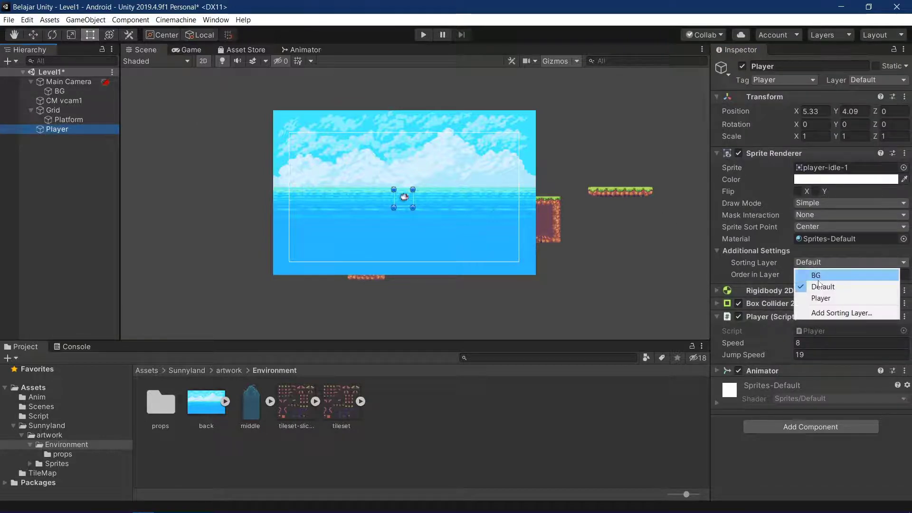
click(821, 298)
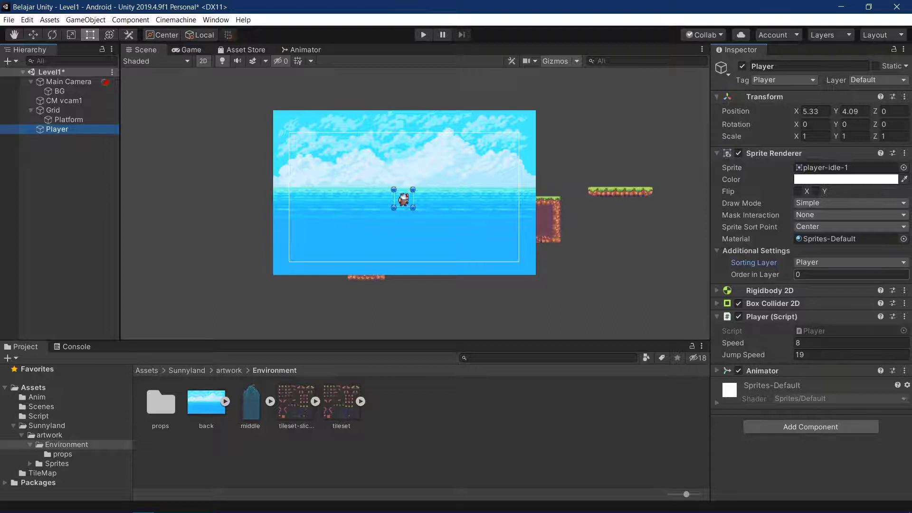
click(812, 276)
text(-)
key(BackSpace)
key(BackSpace)
text(0)
Step: Select BG and edit its Order in Layer field
click(68, 90)
click(65, 129)
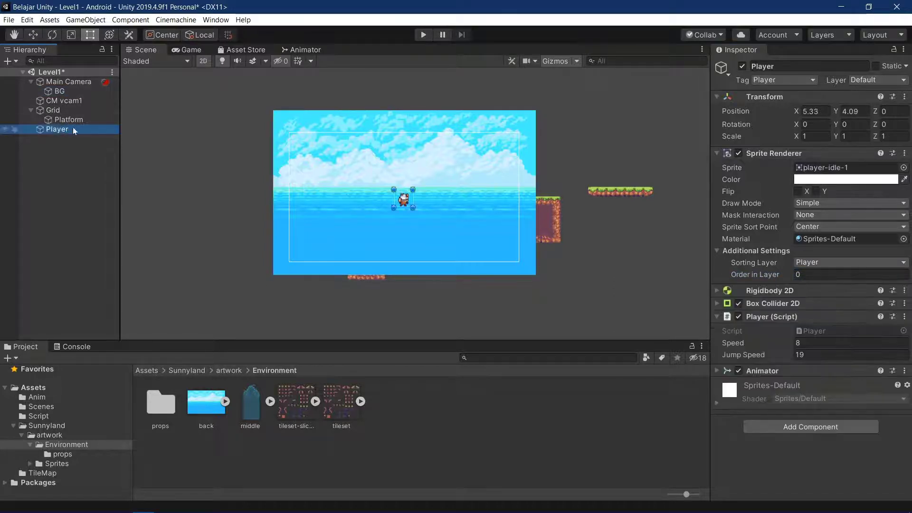
click(58, 90)
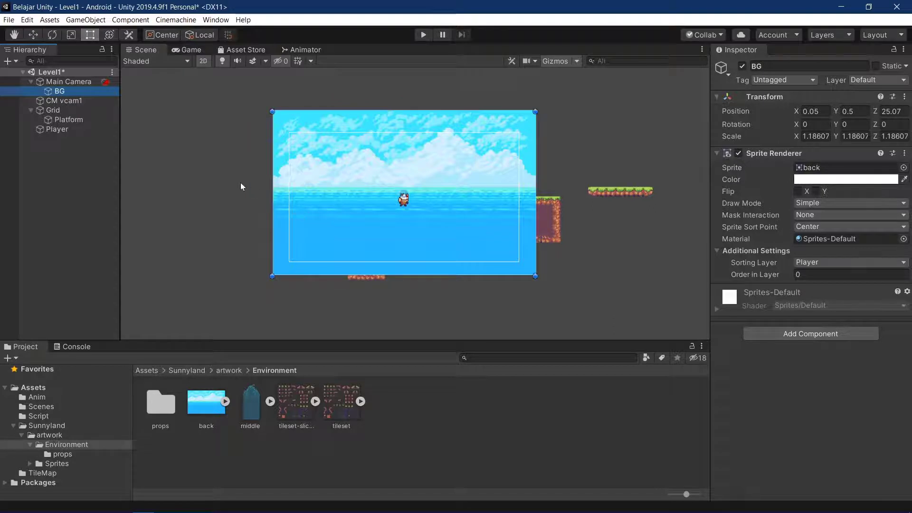
click(807, 275)
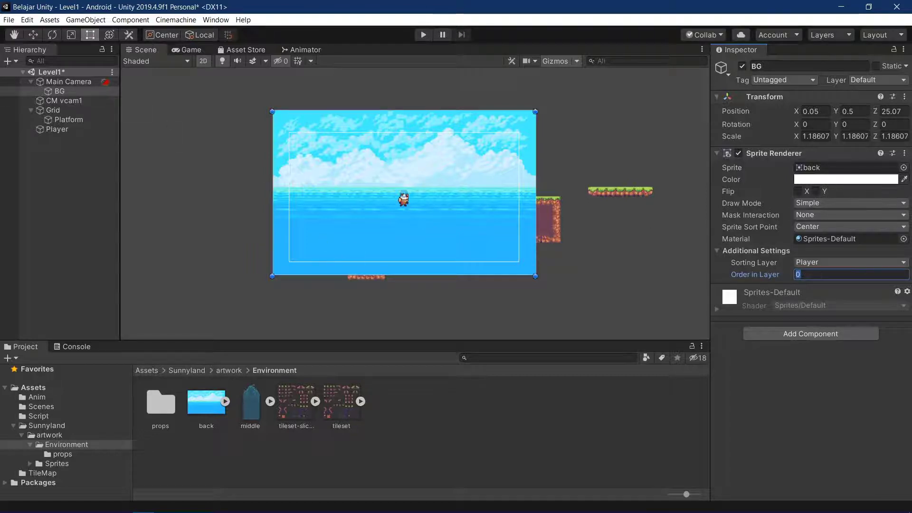
Step: Set BG's Order in Layer to 1, then back to 0
text(1)
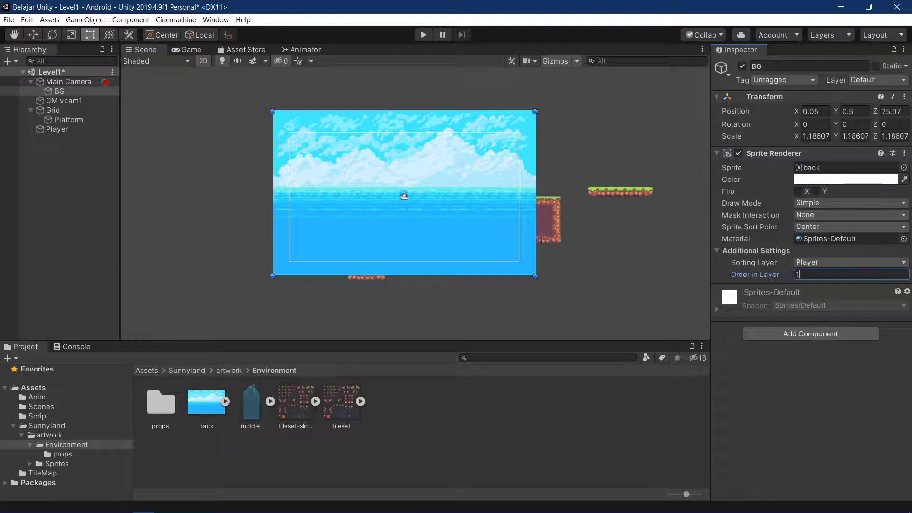
key(BackSpace)
text(-0)
key(BackSpace)
key(BackSpace)
text(0)
Step: Enter -93298134 as the Player sprite's Order in Layer
click(71, 129)
click(817, 276)
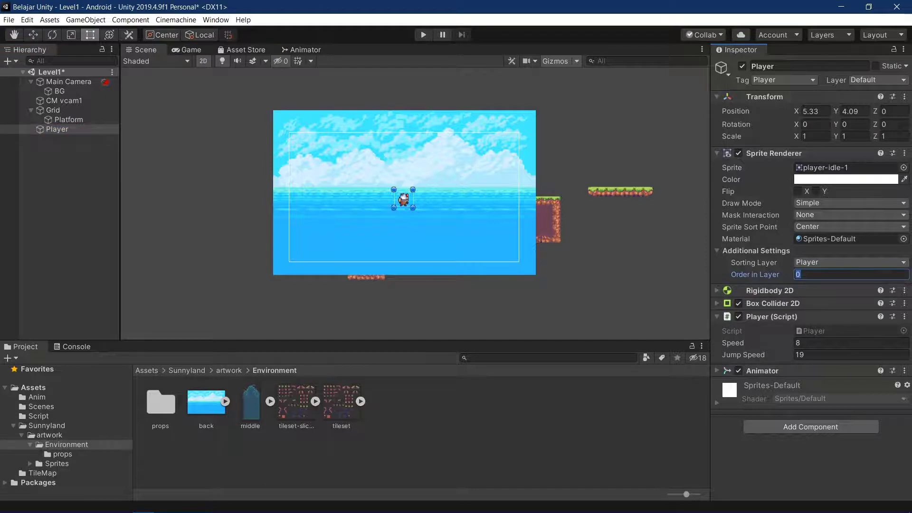
text(-93298134)
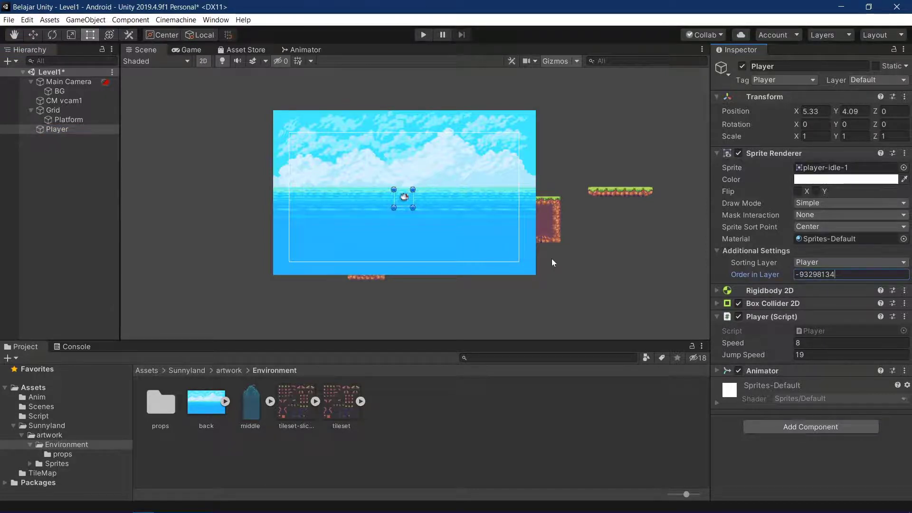
Step: Delete the -93298134 value from the Player's Order in Layer field
key(BackSpace)
key(BackSpace)
key(BackSpace)
key(BackSpace)
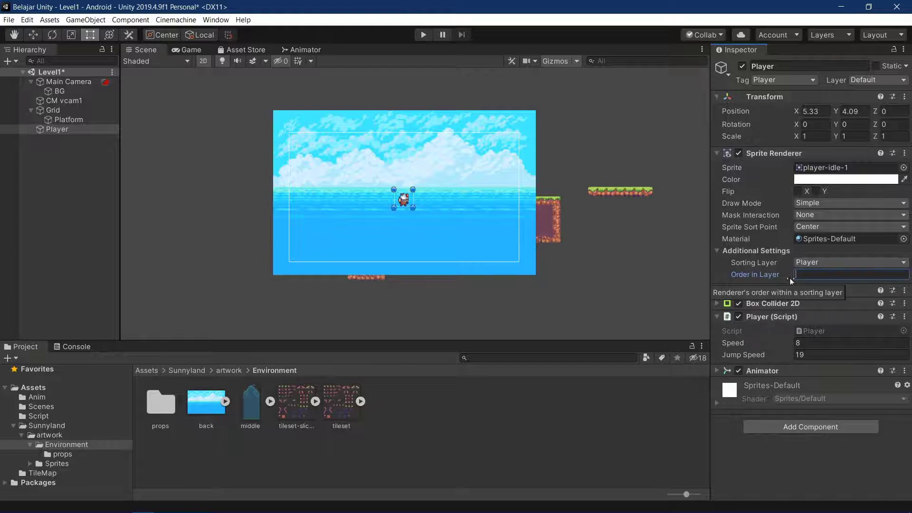
Step: Briefly try Player on the BG layer, check Sorting Layers, then return Player to the Player layer
click(828, 262)
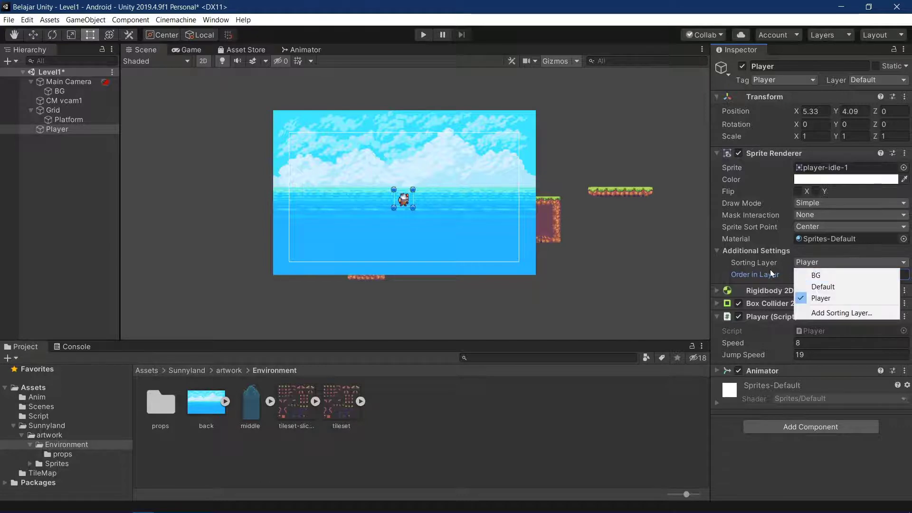
click(845, 280)
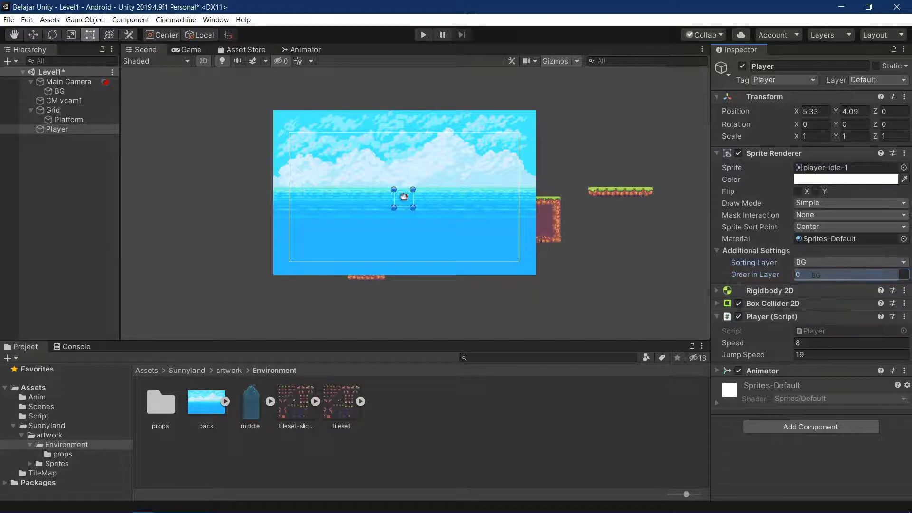
click(802, 262)
click(832, 314)
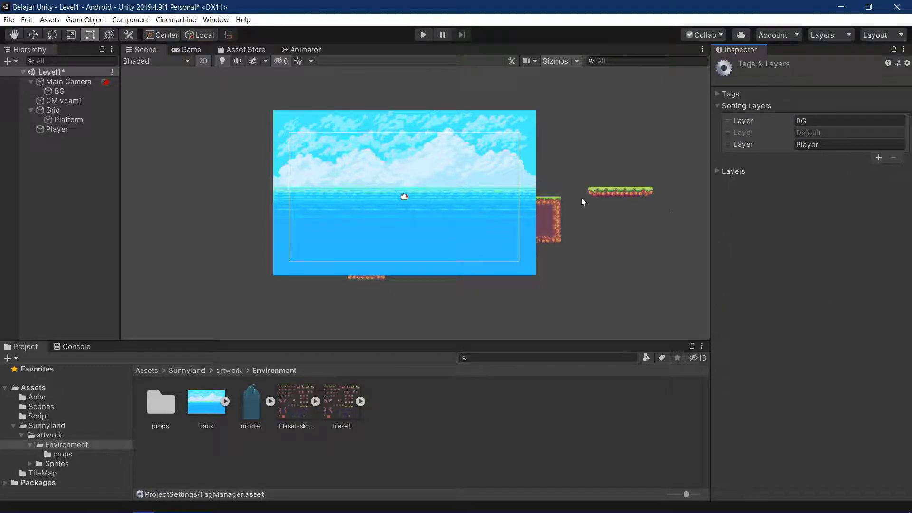
click(53, 131)
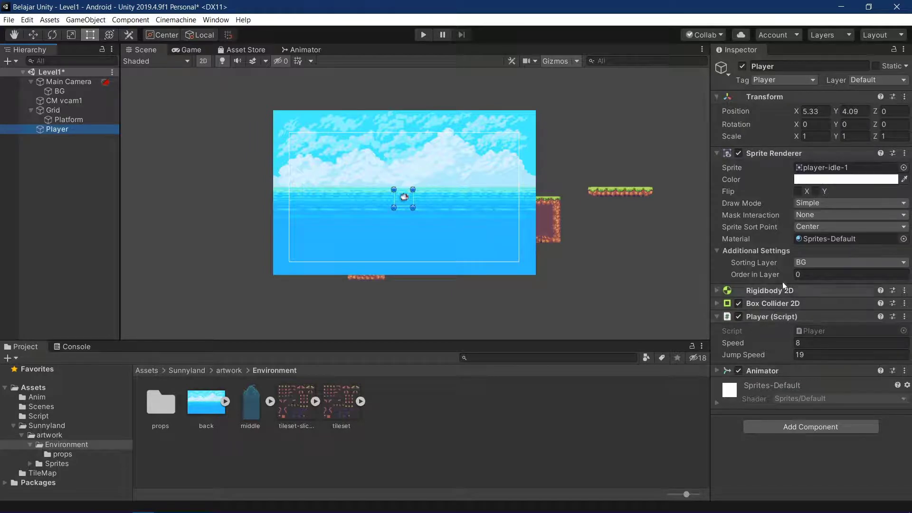
click(810, 263)
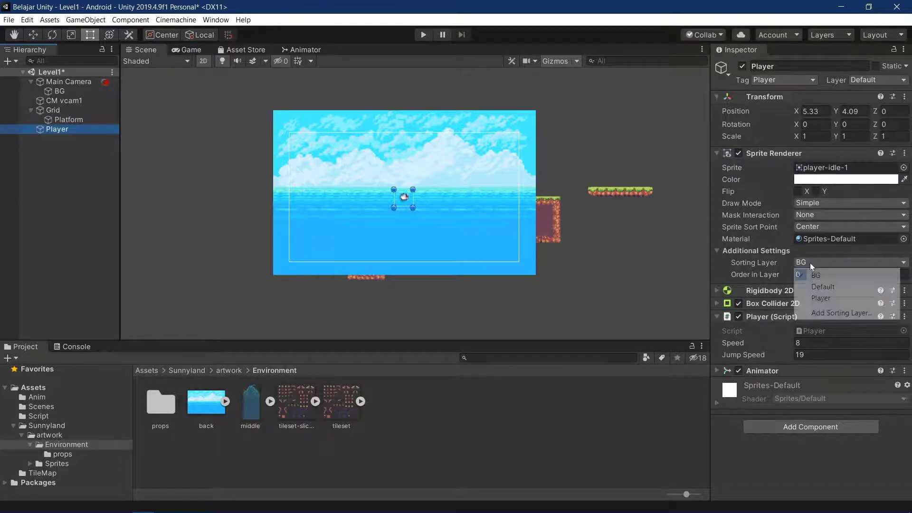
click(817, 298)
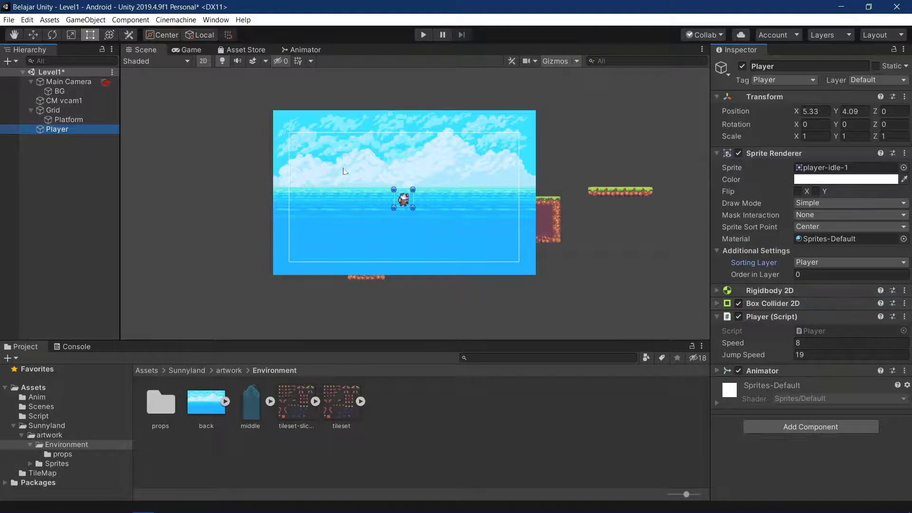
Step: Set BG's Order in Layer to 1, then back to 0
click(76, 92)
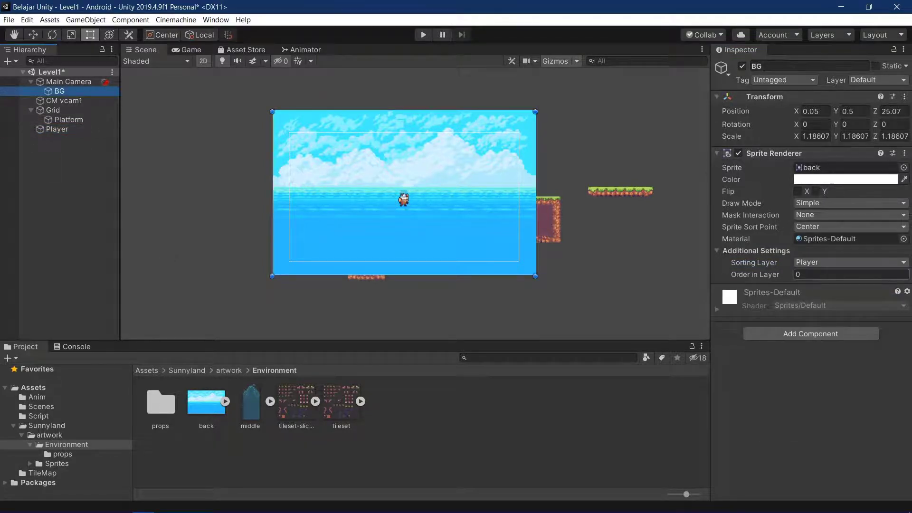
click(798, 274)
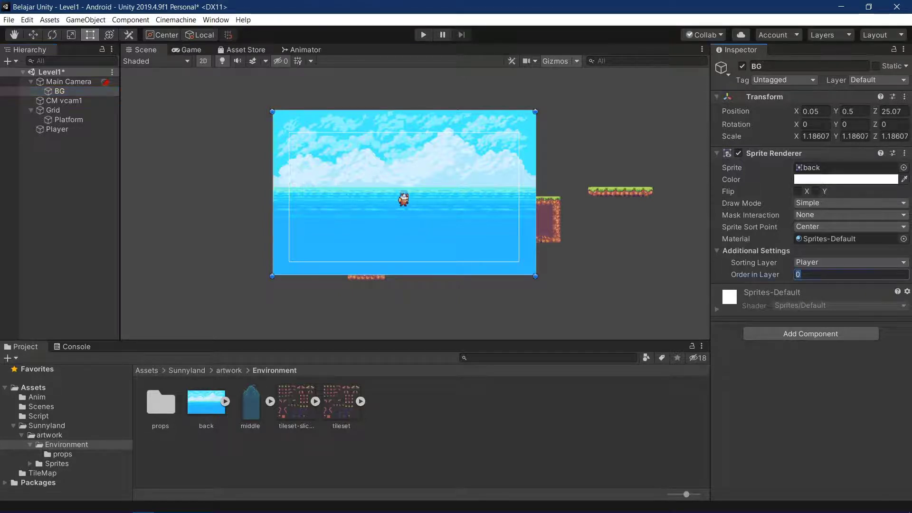
text(1)
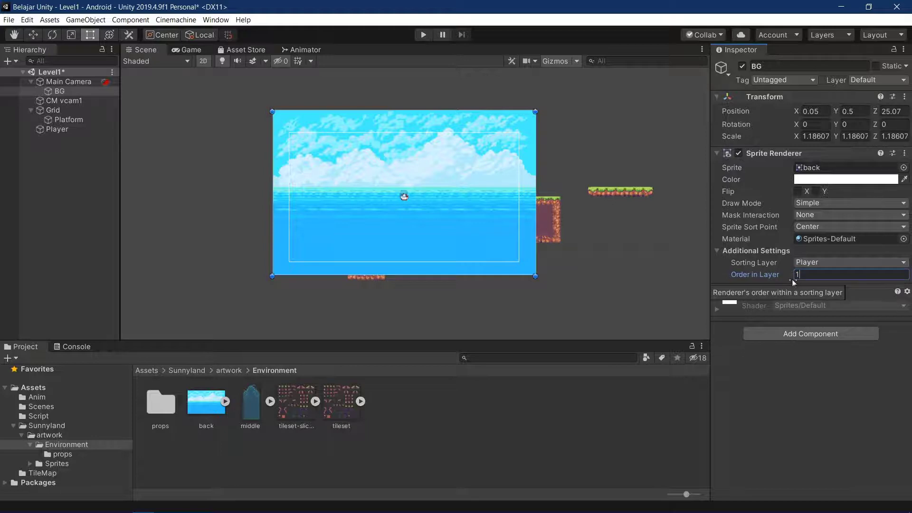
key(BackSpace)
text(0)
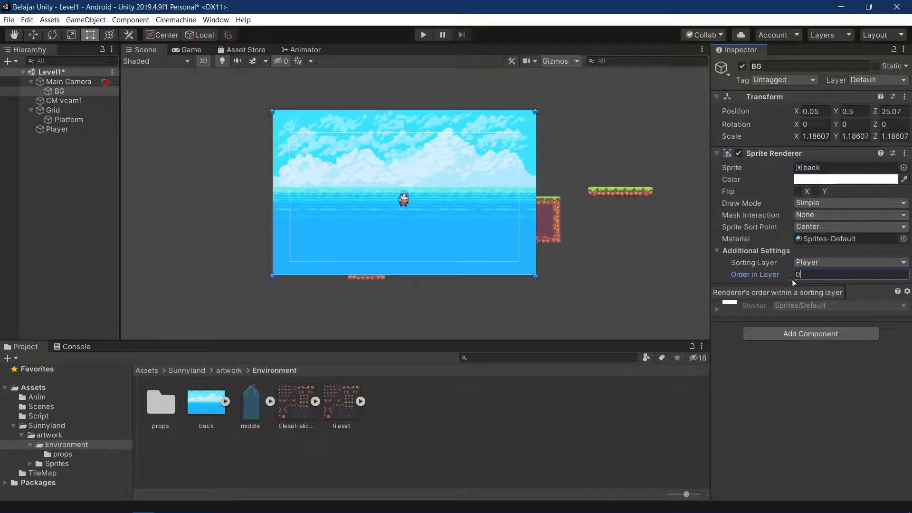
Step: Set the BG sky sprite's Sorting Layer to BG
click(51, 129)
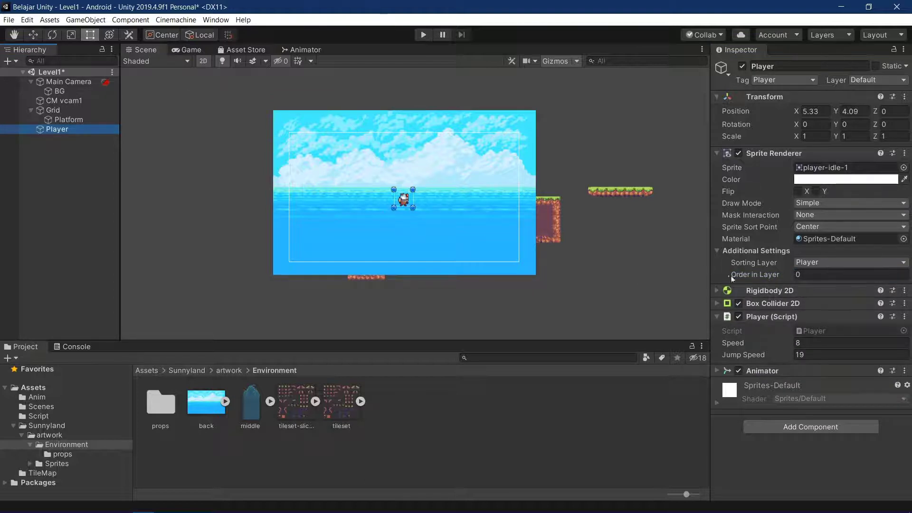
click(75, 93)
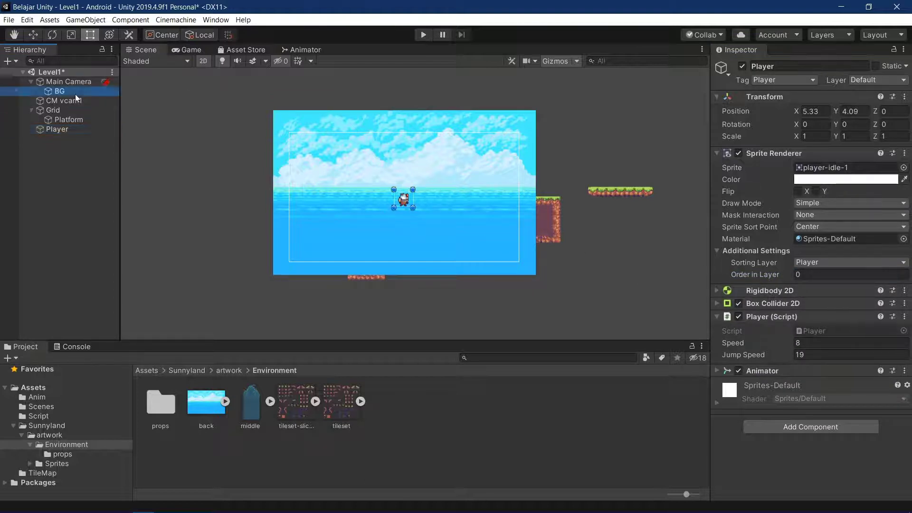
click(816, 263)
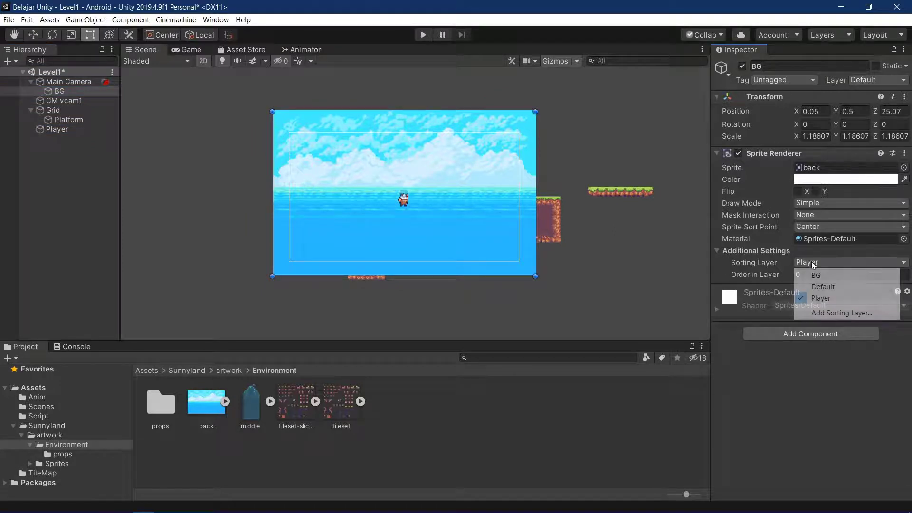
click(820, 277)
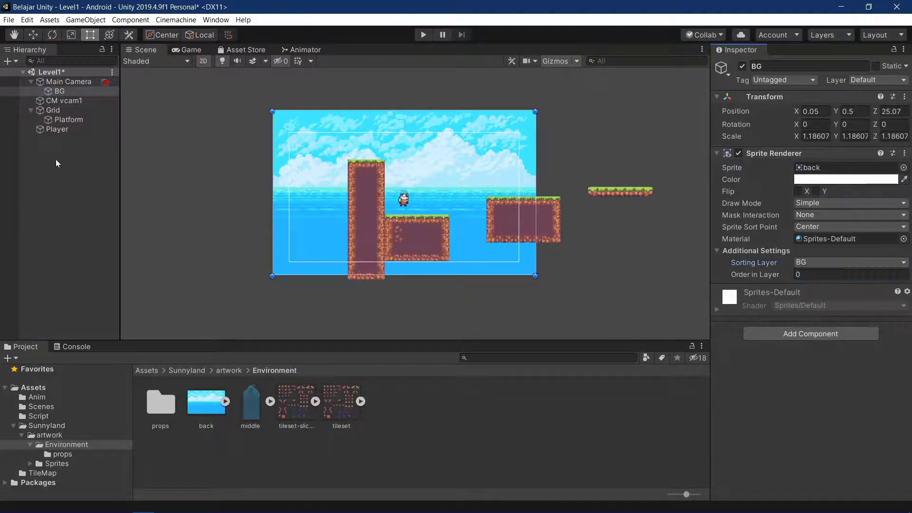
Step: Review CM vcam1, BG, Main Camera and Player in the Hierarchy, then run the game
click(52, 103)
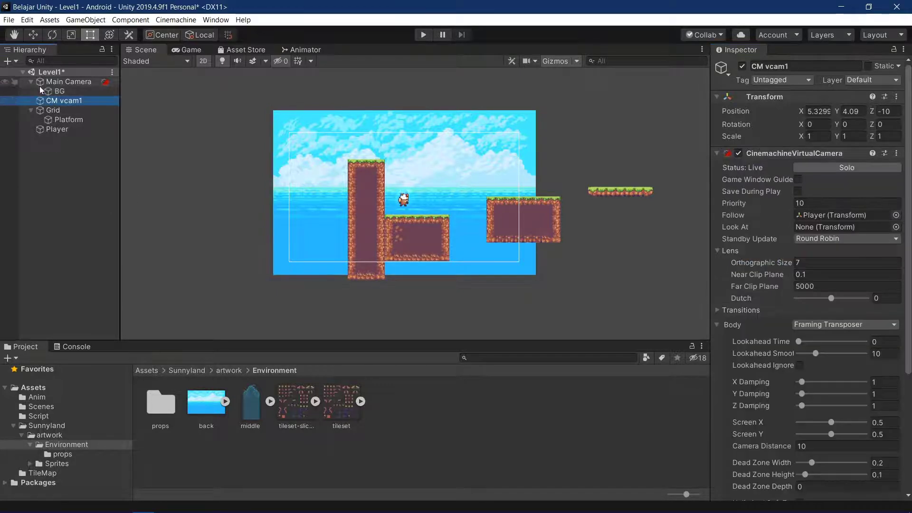
click(51, 89)
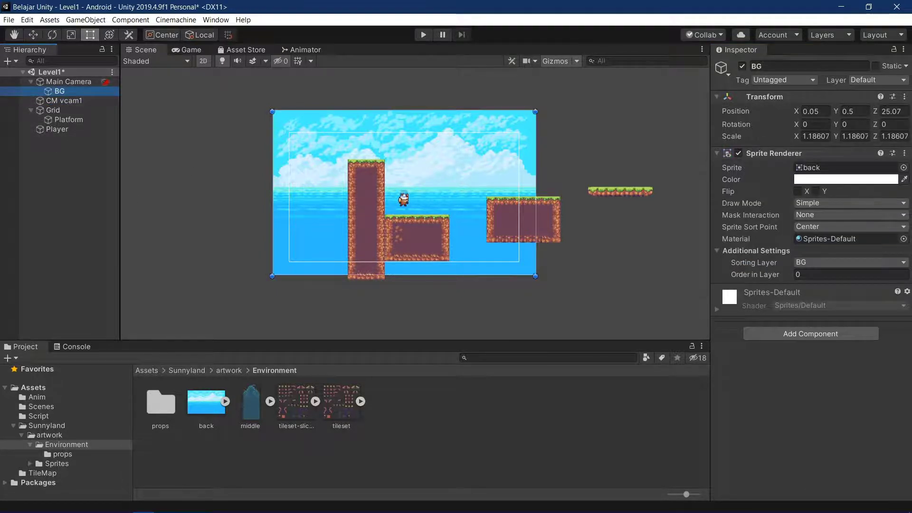
click(64, 81)
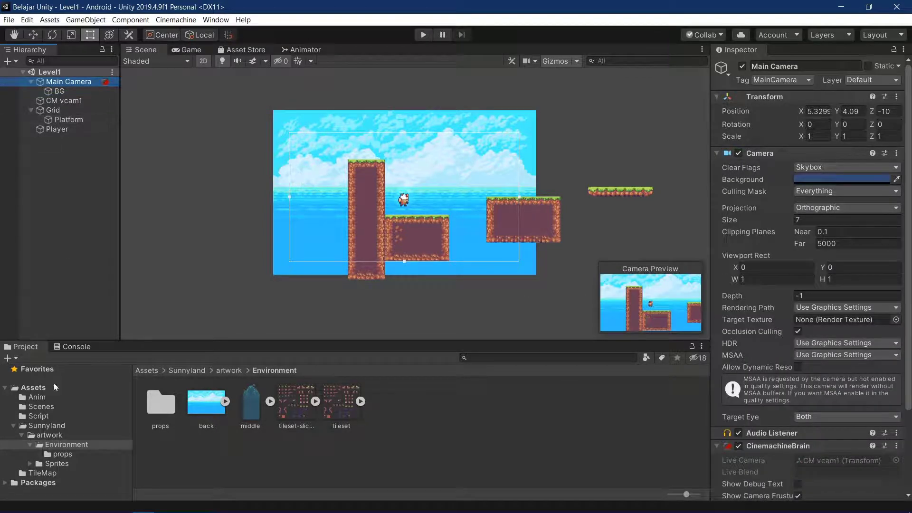
click(50, 128)
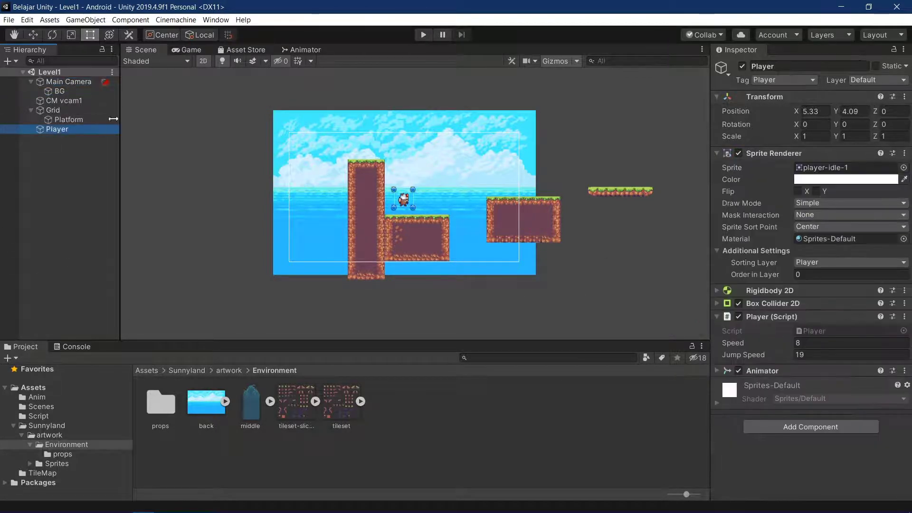
click(92, 119)
click(79, 99)
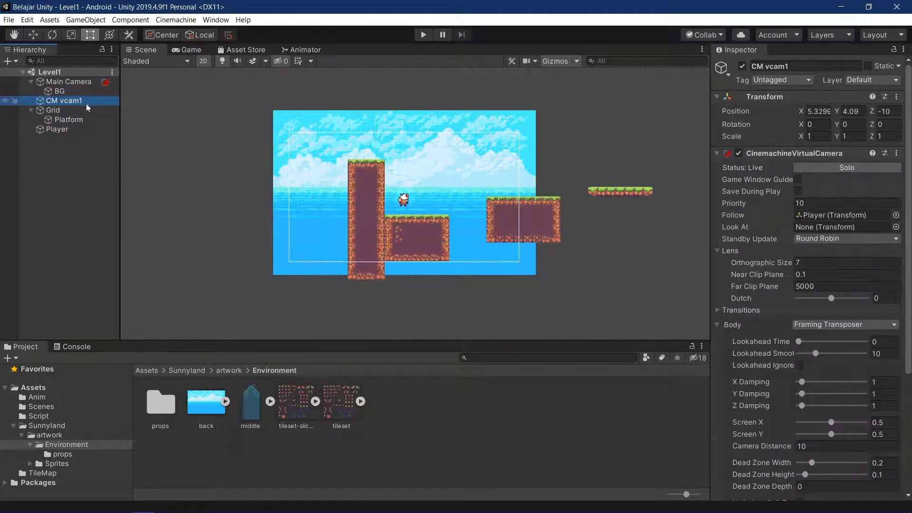
click(85, 90)
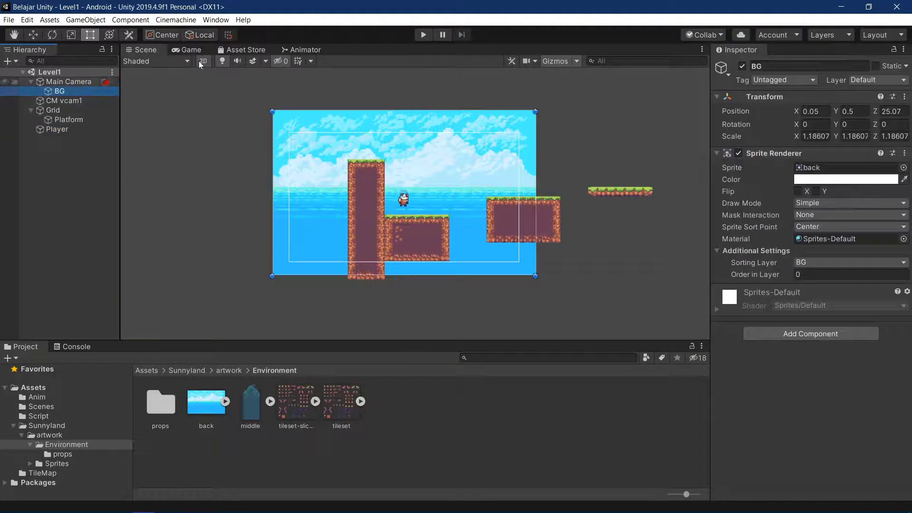
click(420, 38)
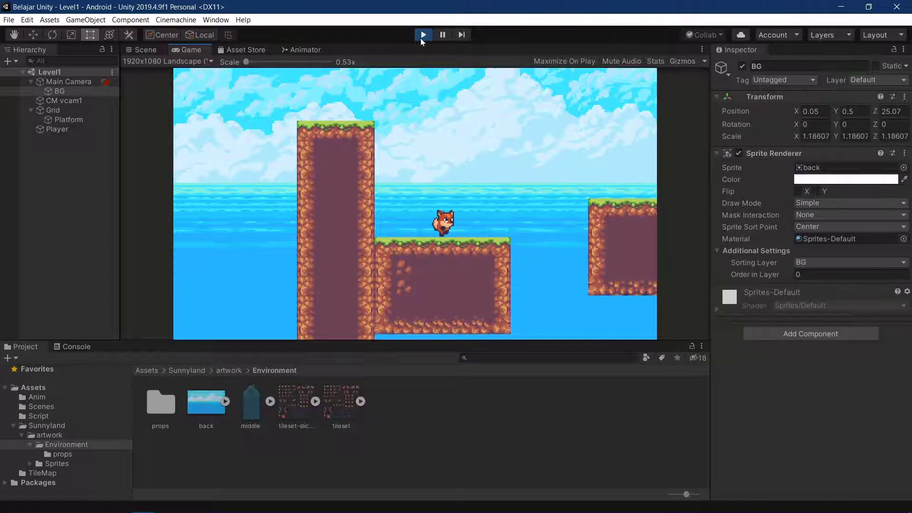
Step: Play-test the fox, running left and right and jumping between the block and floating platform
key(Right)
key(space)
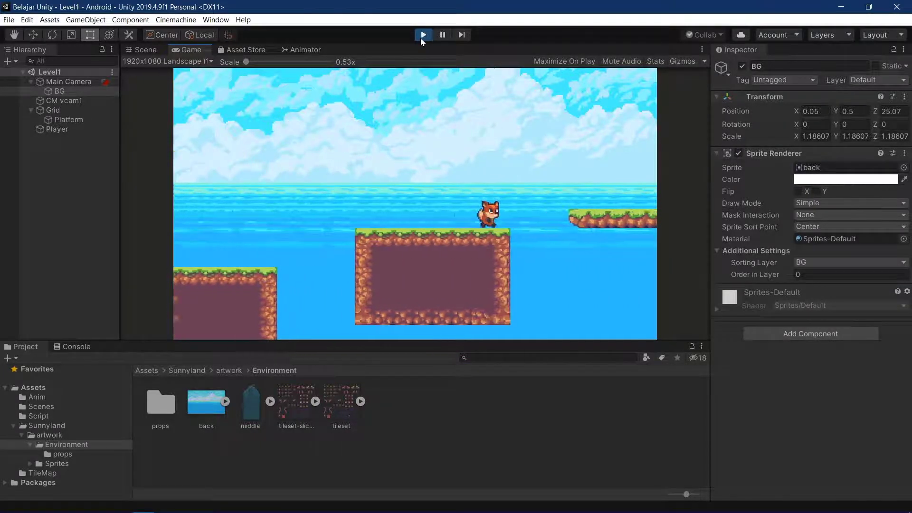
key(space)
key(space)
key(Left)
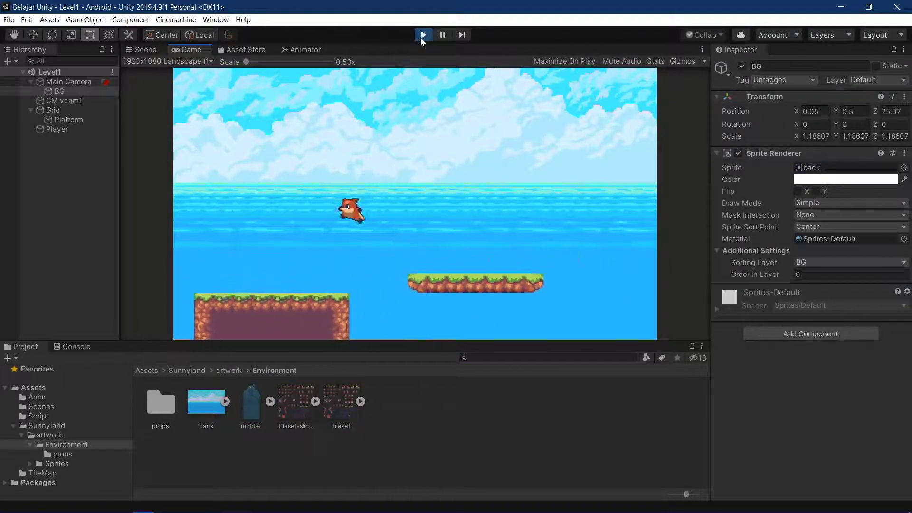
key(space)
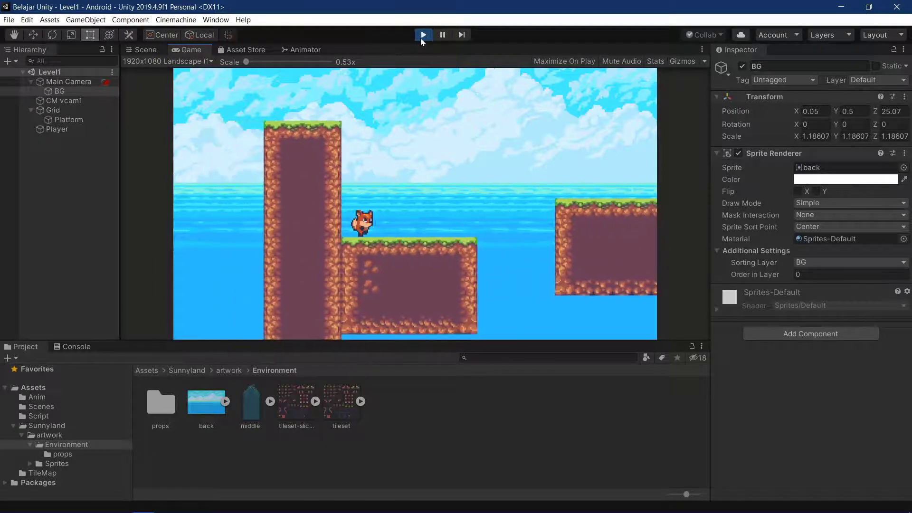
key(Right)
key(space)
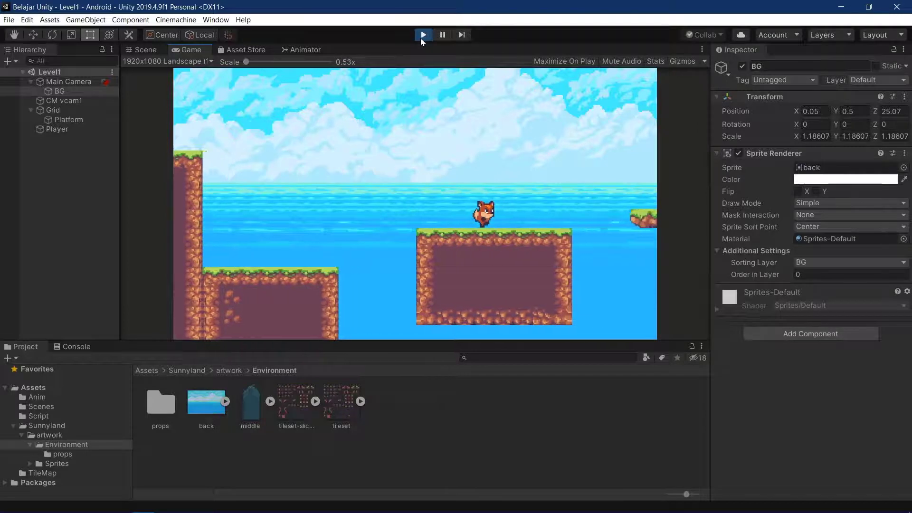
key(space)
key(Left)
key(space)
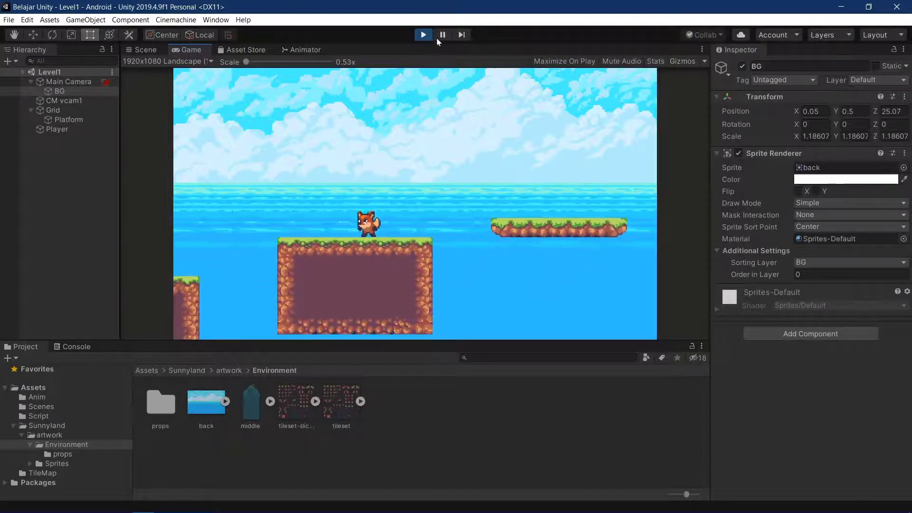
Step: Stop Play mode and return to the Unity editor
click(424, 34)
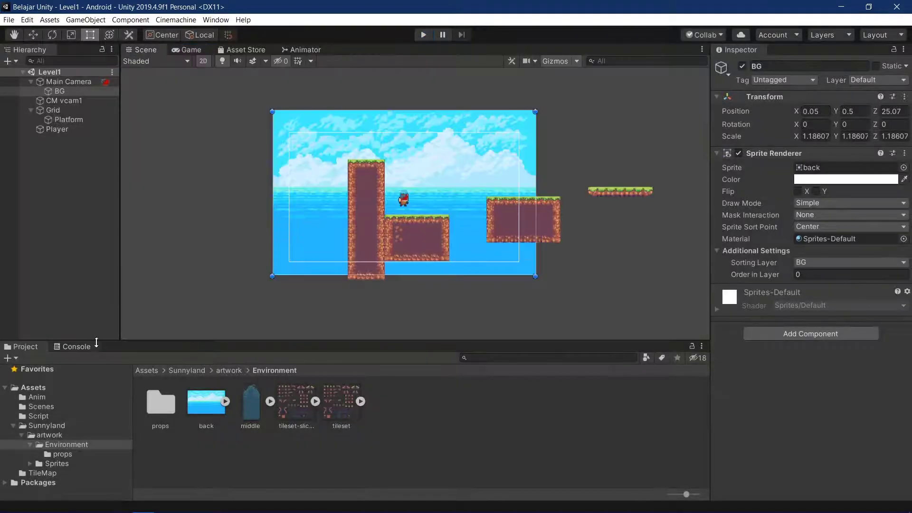
key(alt+Tab)
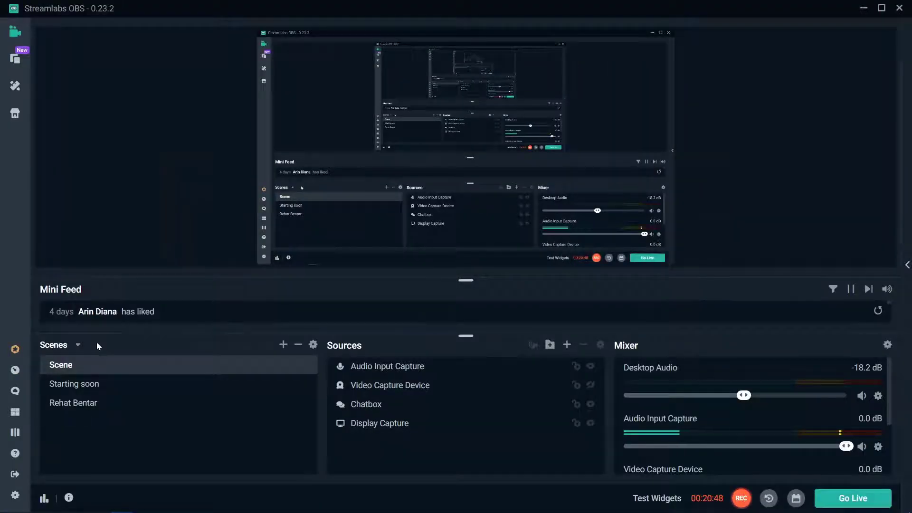
key(alt+Tab)
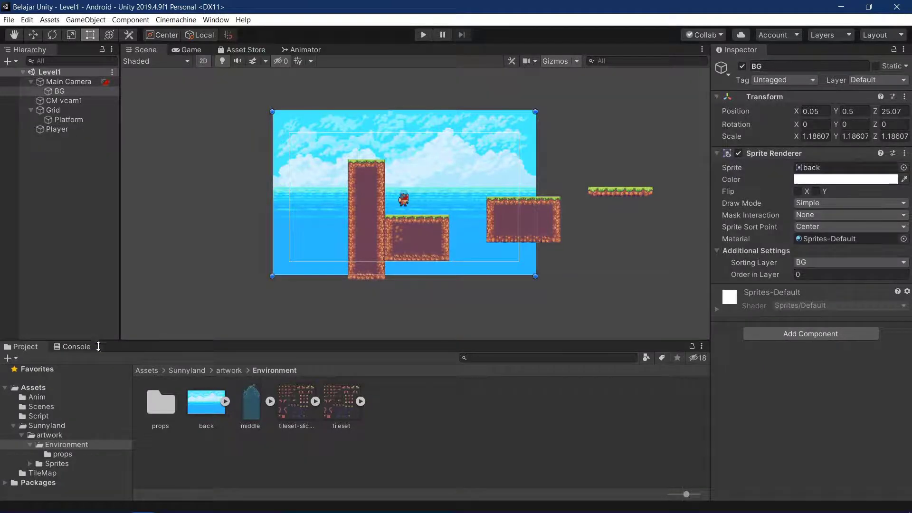
Step: Add a new Tilemap under Grid and rename it Environment
click(158, 408)
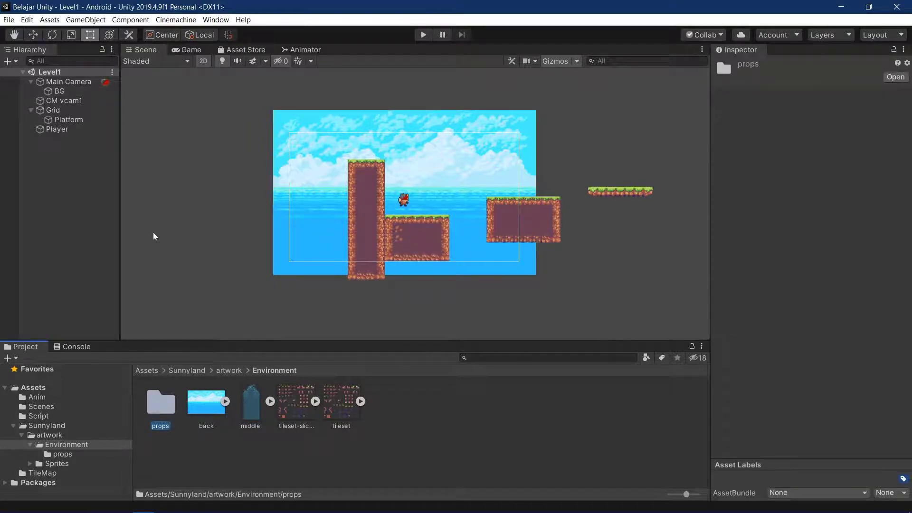
right_click(49, 107)
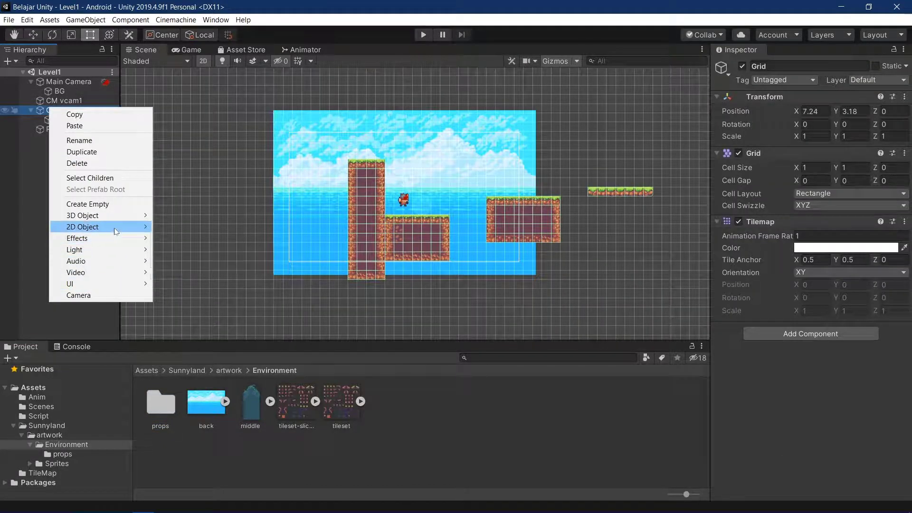
mouse_move(116, 231)
click(175, 249)
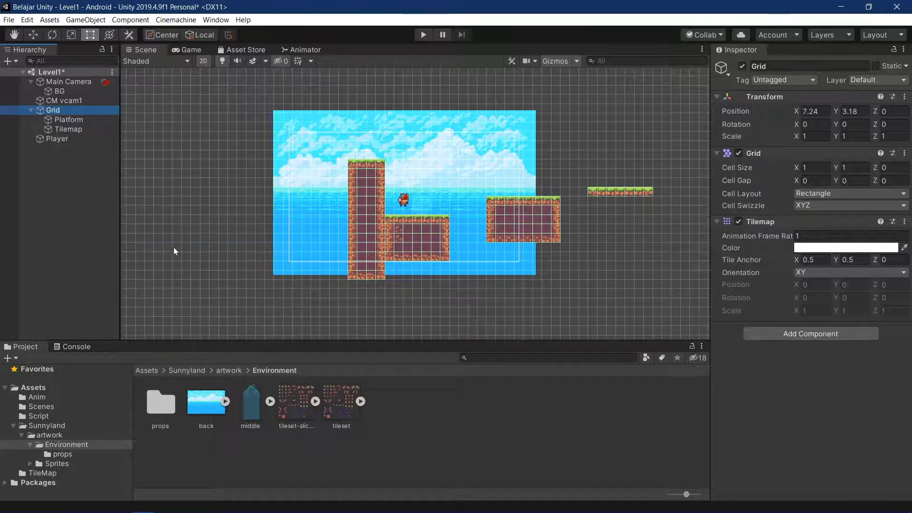
click(82, 130)
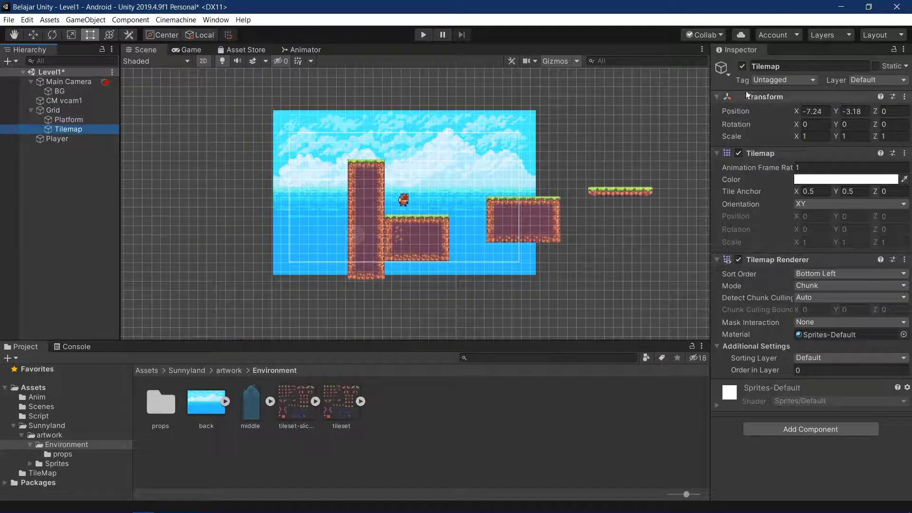
click(784, 66)
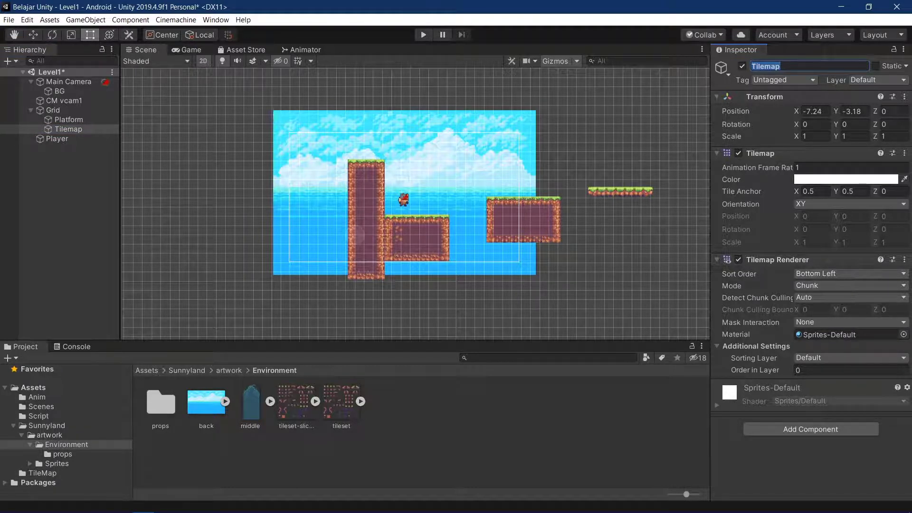
text(Environment)
key(Return)
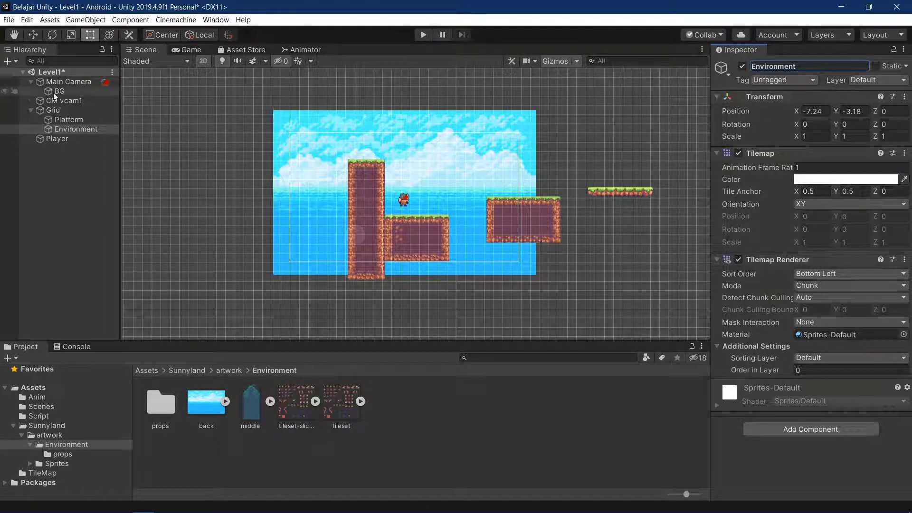
Step: Switch to the Move tool and compare the Platform and Environment tilemap positions
click(62, 118)
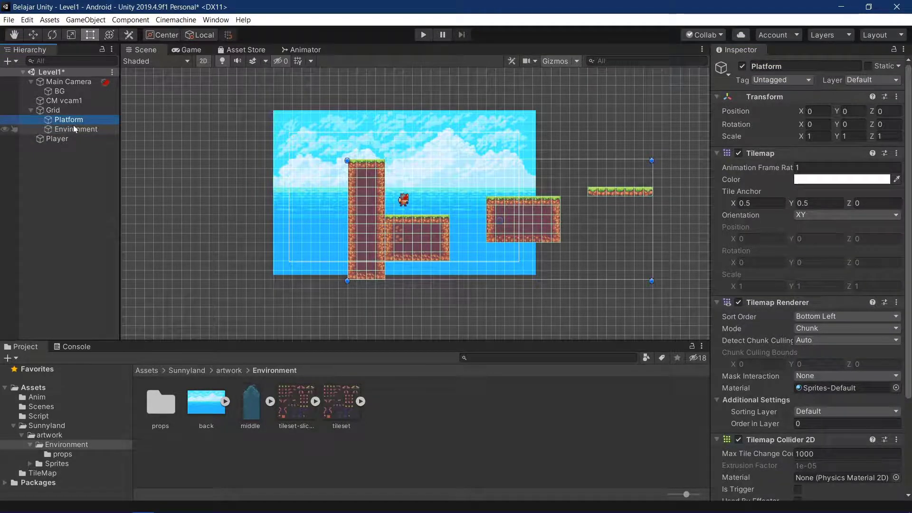
click(73, 124)
click(60, 110)
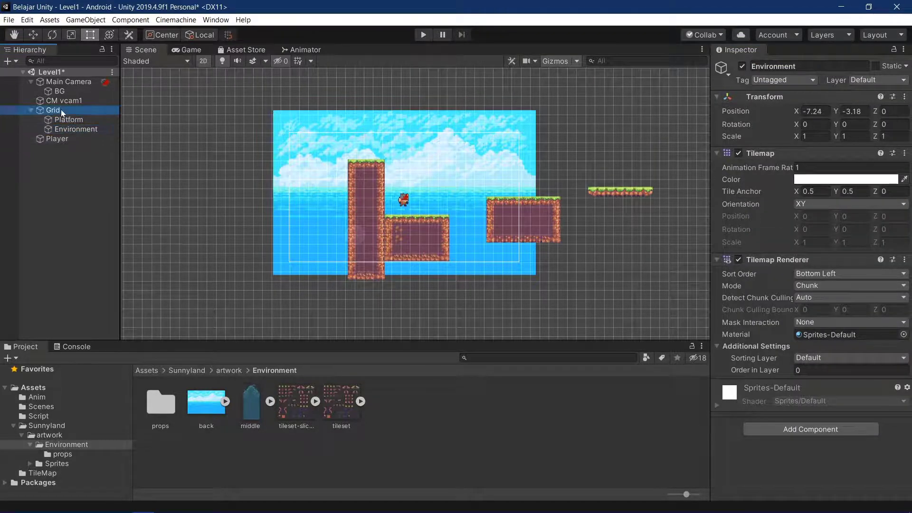
click(78, 128)
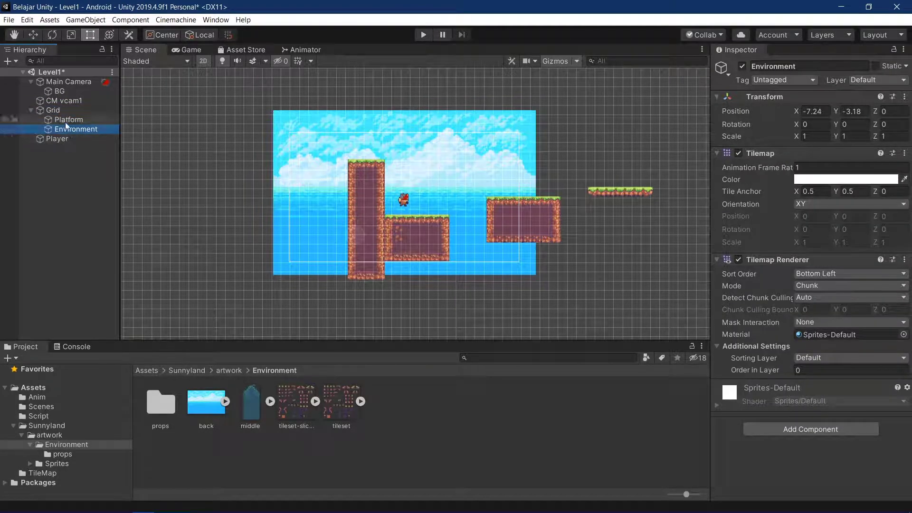
key(w)
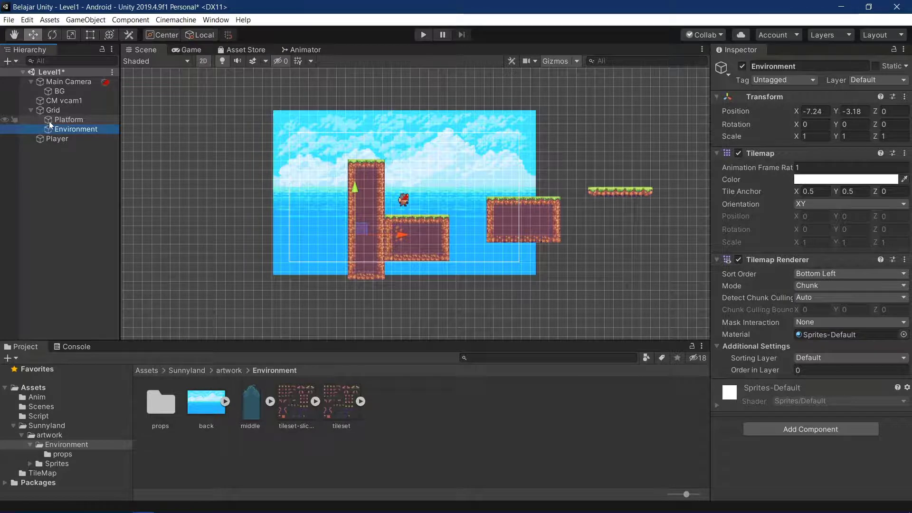
click(49, 121)
click(49, 130)
click(49, 119)
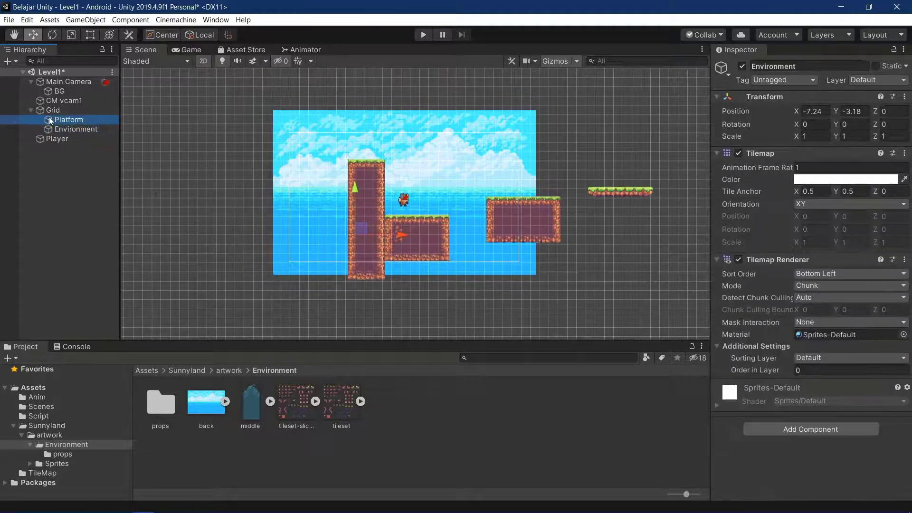
click(46, 129)
click(82, 118)
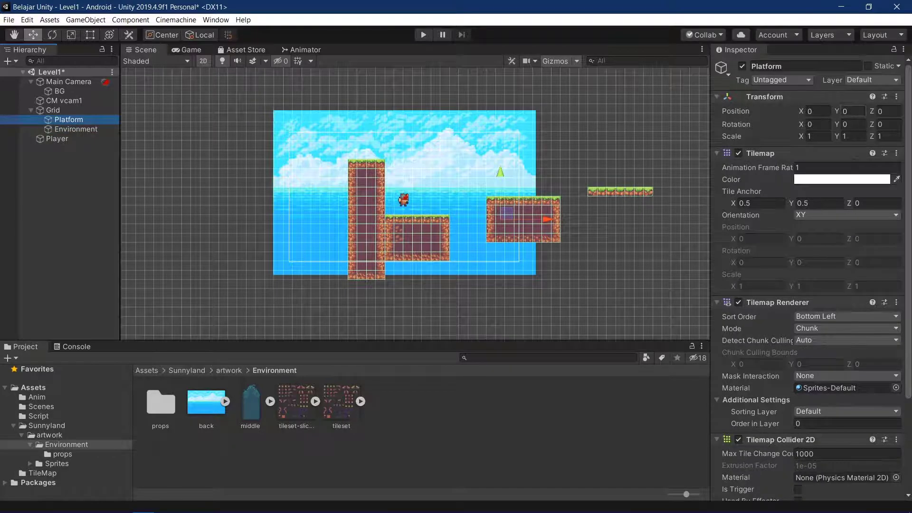
click(106, 129)
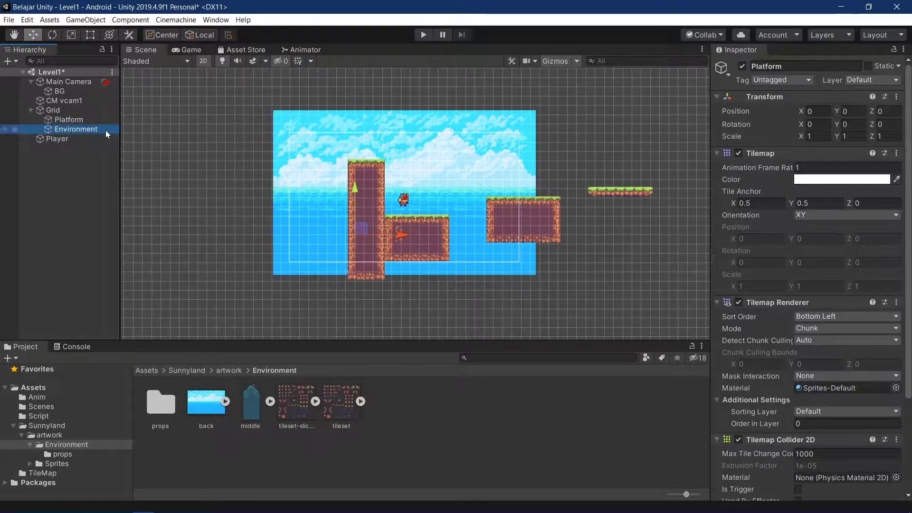
Step: Set the Environment tilemap's Position X and Y to 0
click(813, 111)
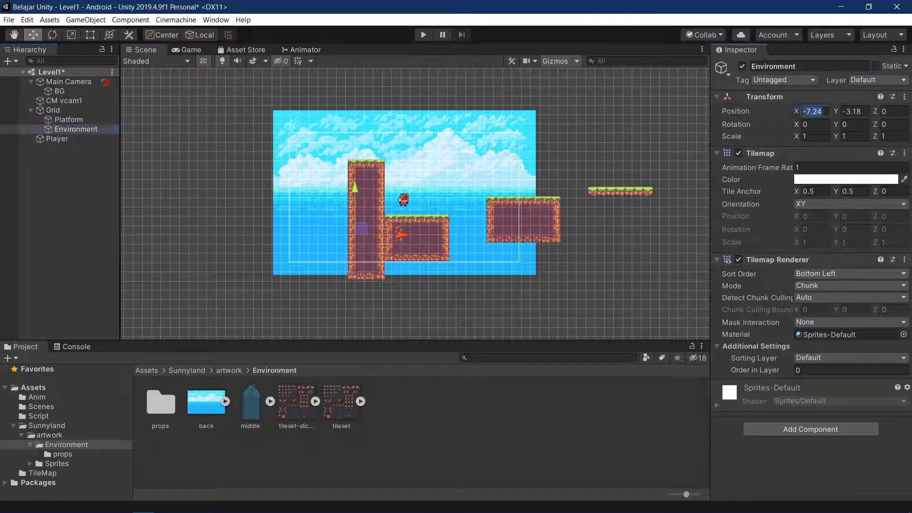
text(0)
key(Tab)
text(0)
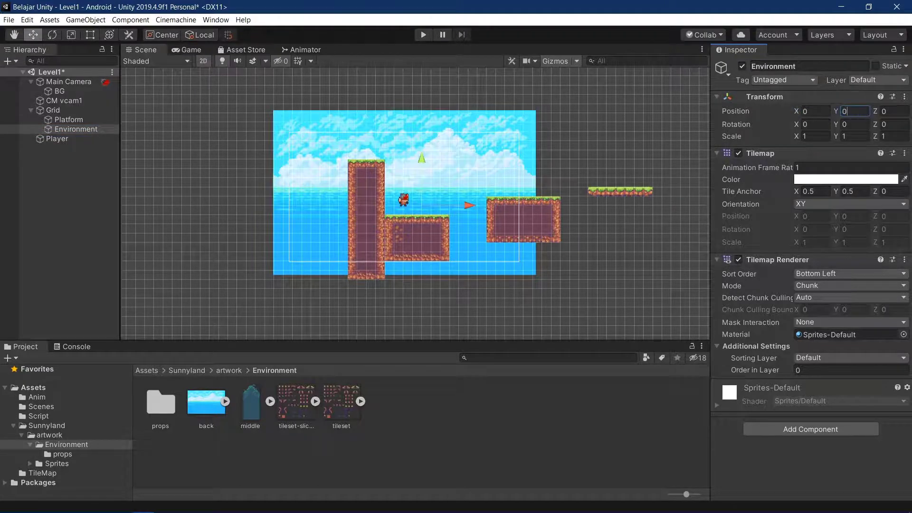
click(508, 387)
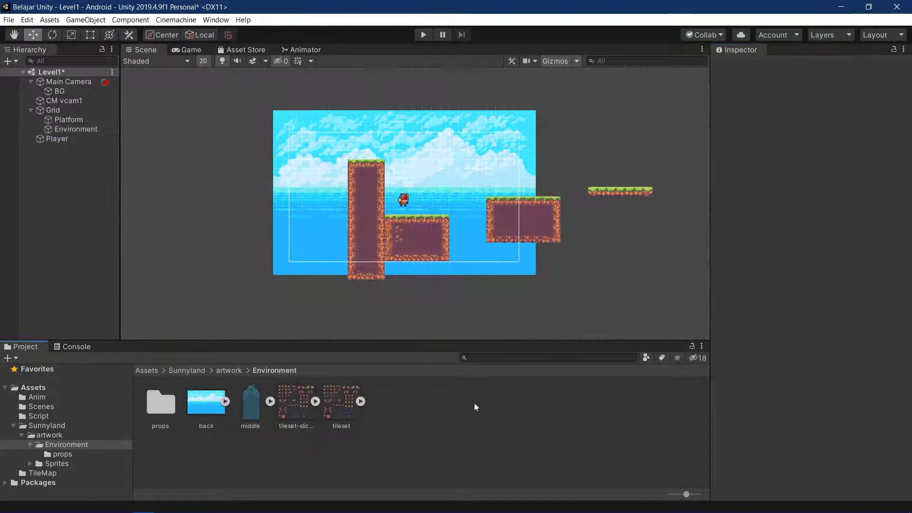
click(74, 129)
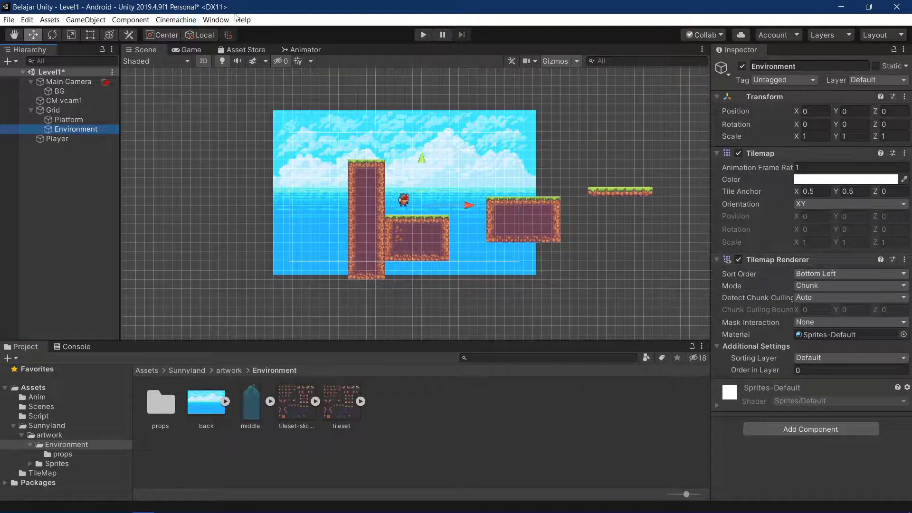
Step: Dock the Tile Palette from Window > 2D beside the Scene view and pick a bush tile
click(216, 20)
mouse_move(272, 198)
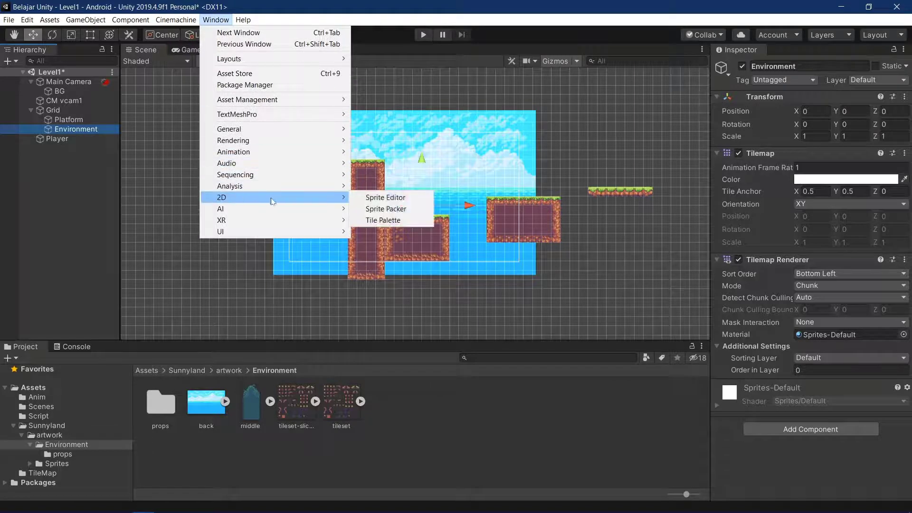
click(382, 220)
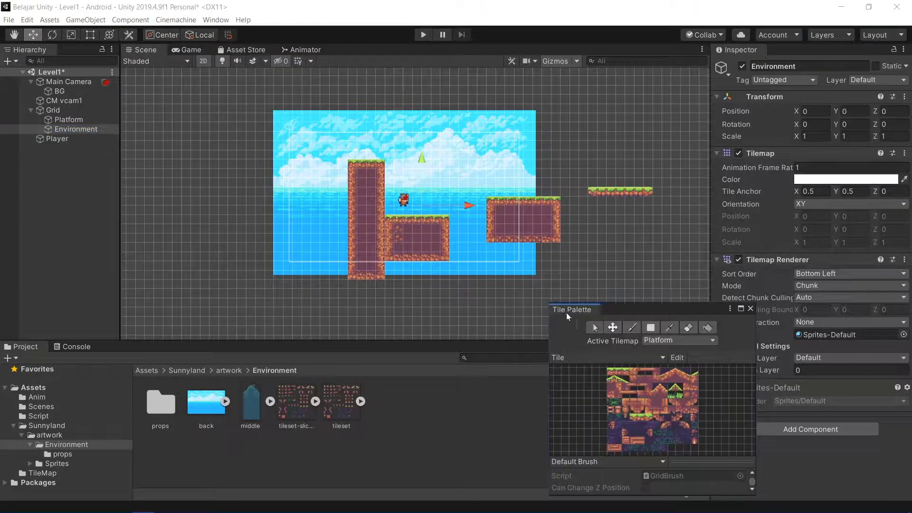
drag(582, 309, 519, 166)
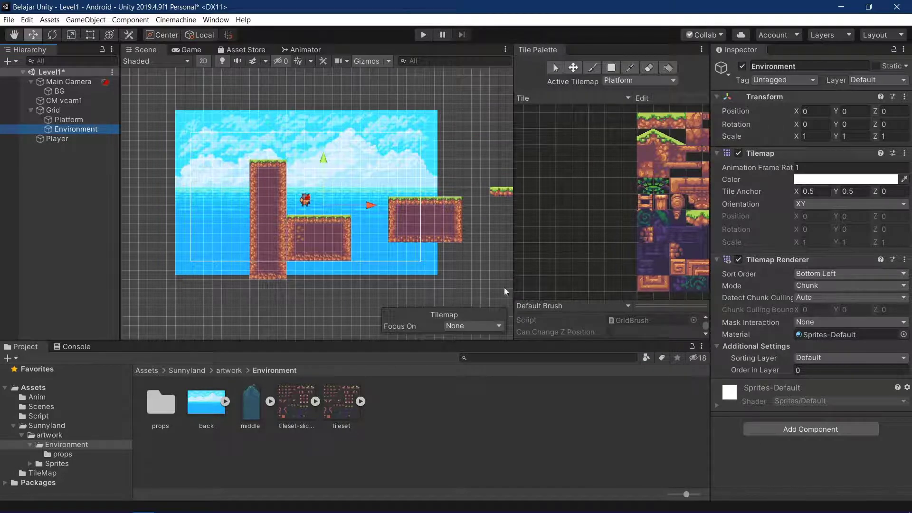
scroll(428, 203, up, 3)
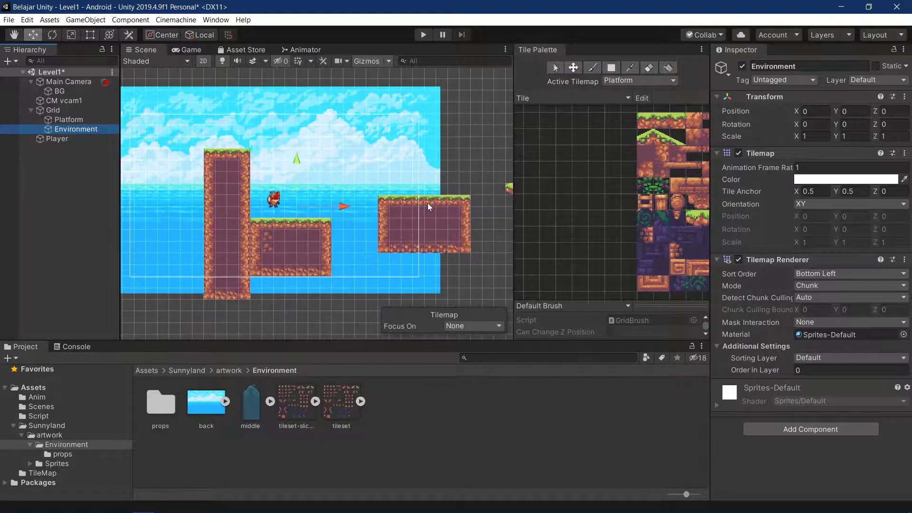
middle_drag(427, 203, 443, 206)
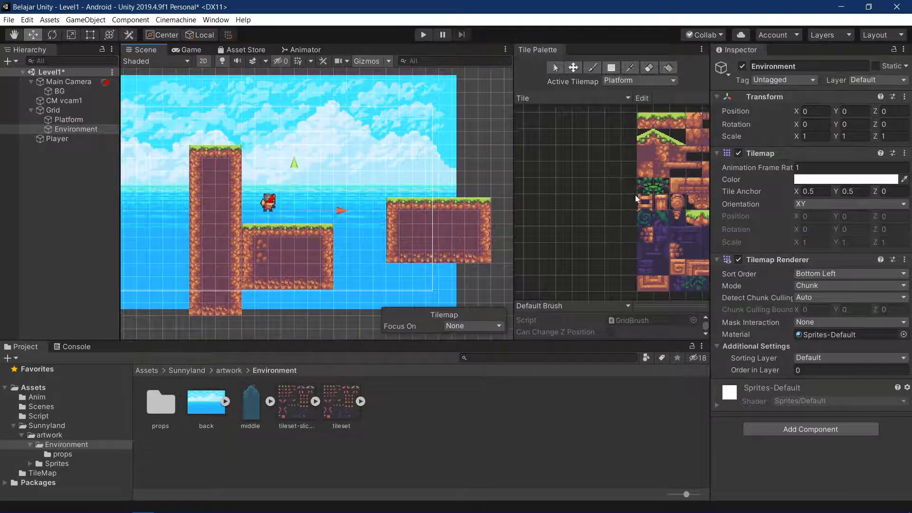
click(642, 187)
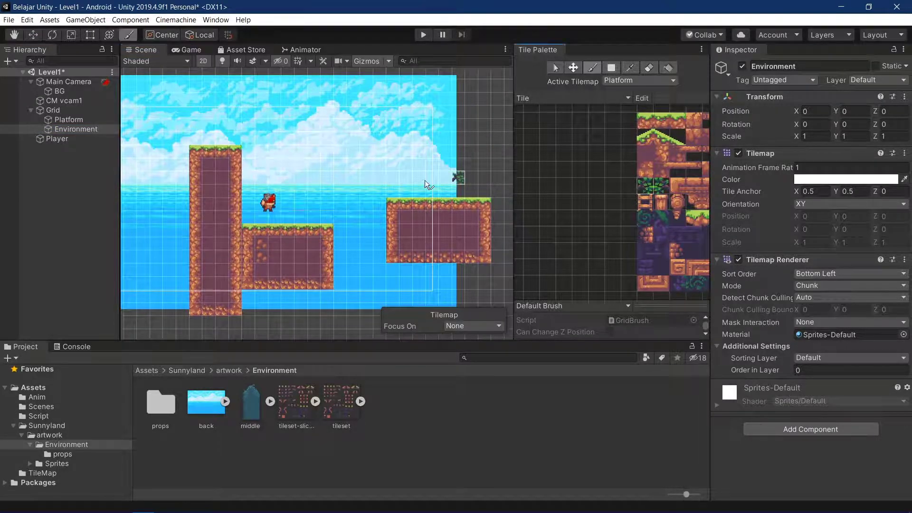
Step: Paint a bush on the tall pillar's top and a grass tuft on the lower platform
click(248, 168)
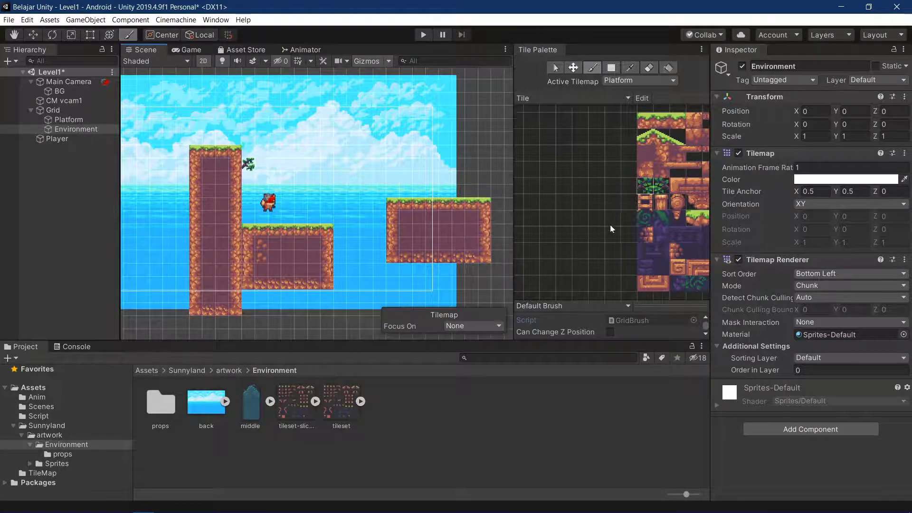
middle_drag(591, 221, 495, 227)
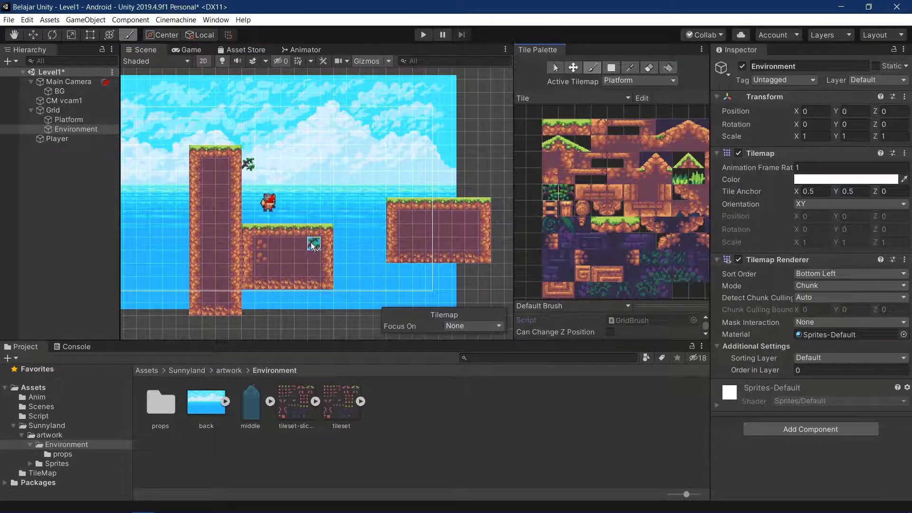
click(680, 174)
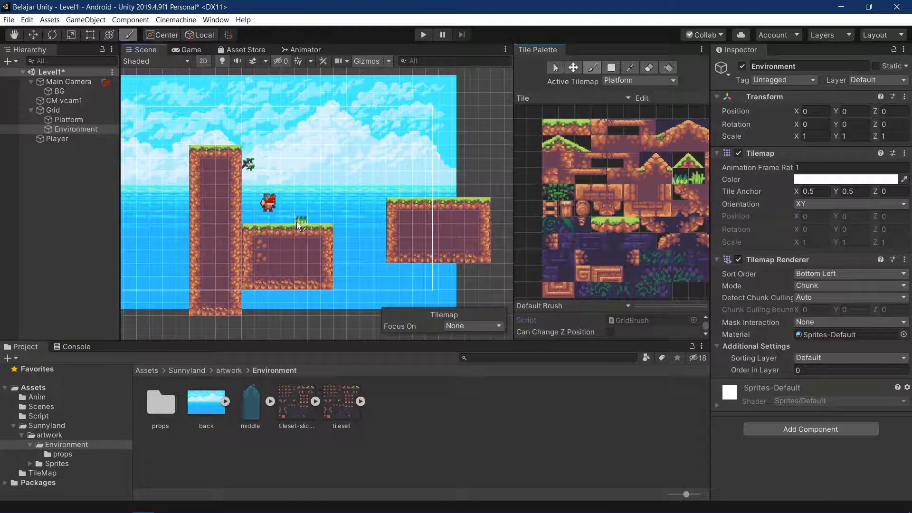
click(433, 196)
Step: Pan the tileset to its grass tiles and select the grass tuft tile
middle_drag(503, 196, 397, 188)
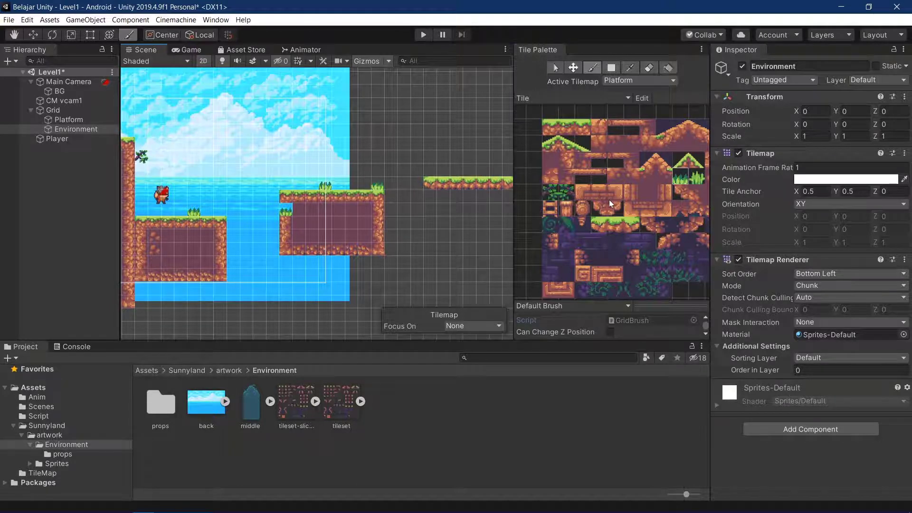
middle_drag(609, 200, 544, 198)
click(618, 176)
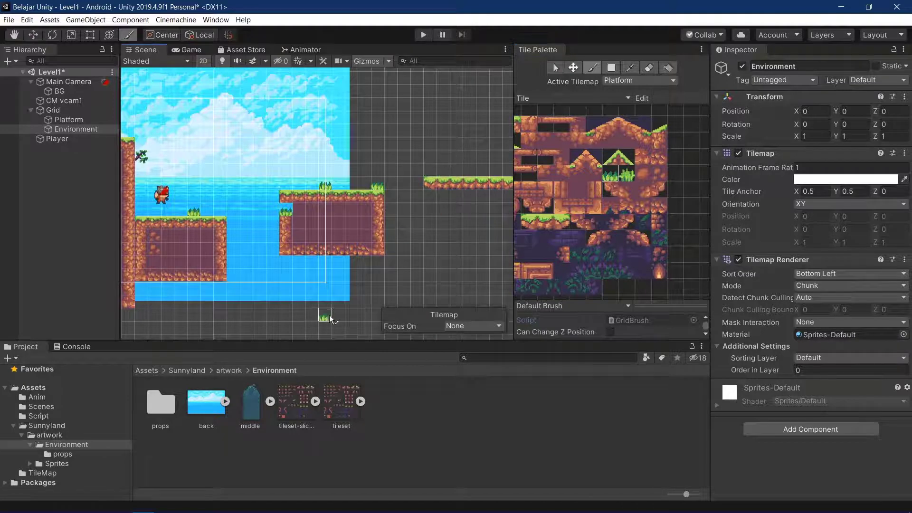
Step: Open the props folder and undo a misplaced grass tile at the platform's left edge
right_click(626, 99)
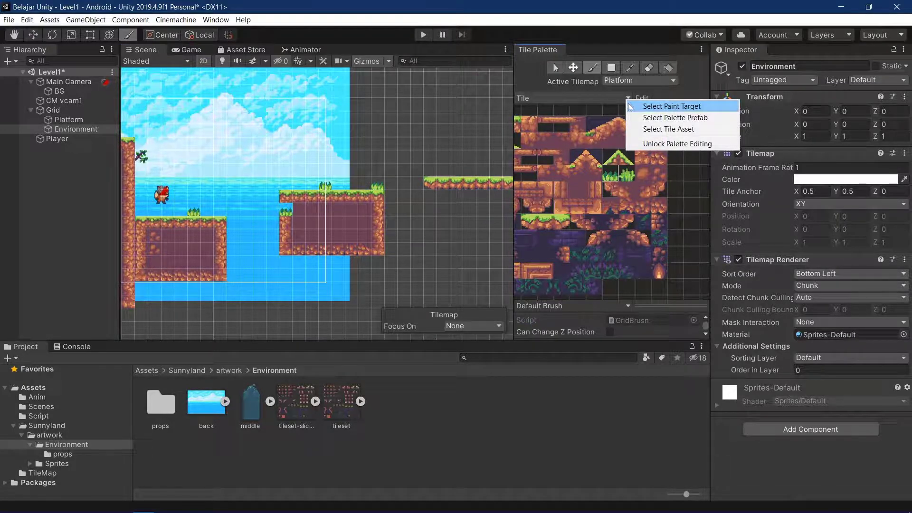
double_click(167, 409)
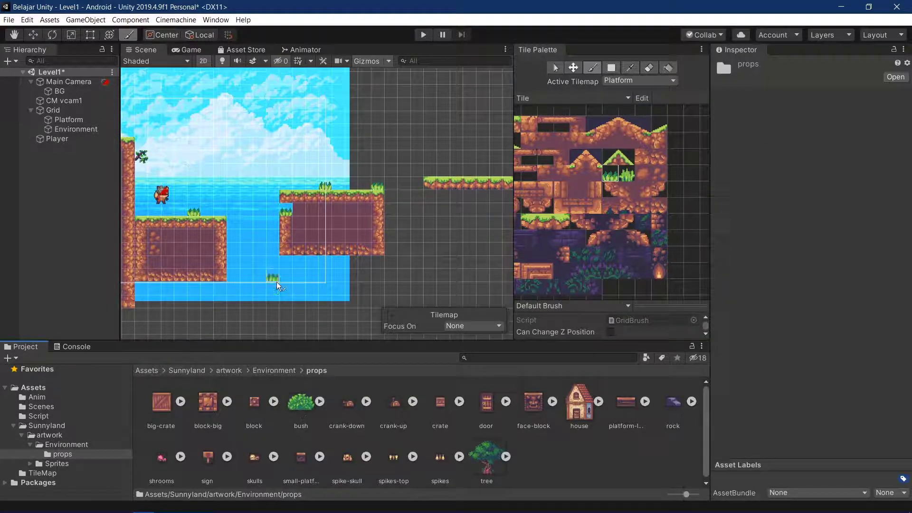
click(286, 216)
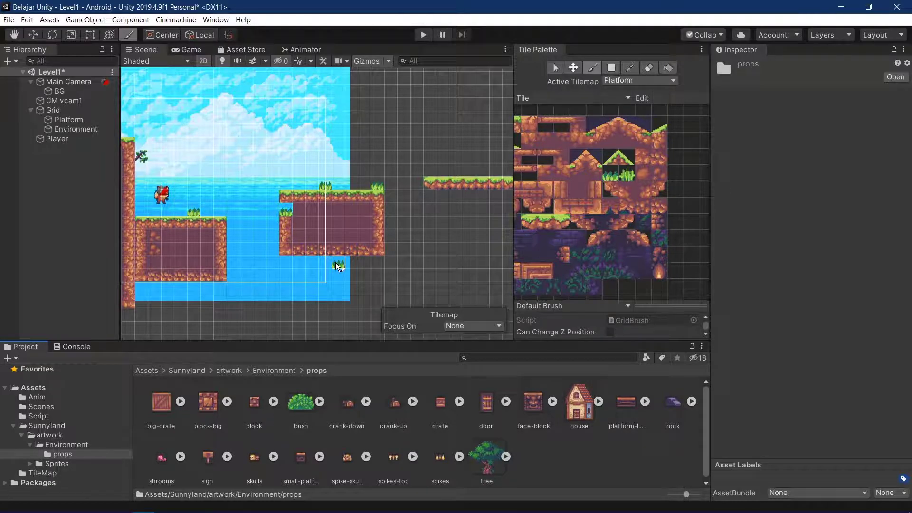
key(ctrl+z)
key(ctrl+z)
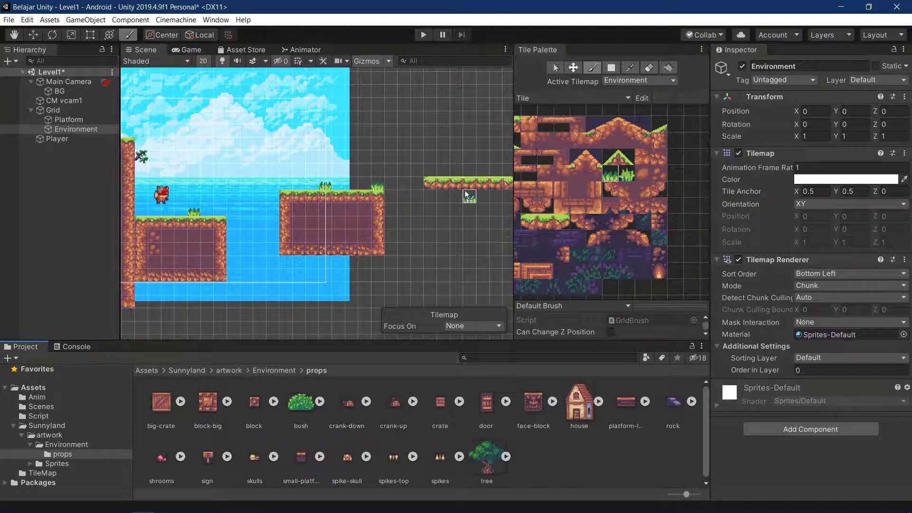
Step: Paint three grass tufts along the right floating platform
click(443, 175)
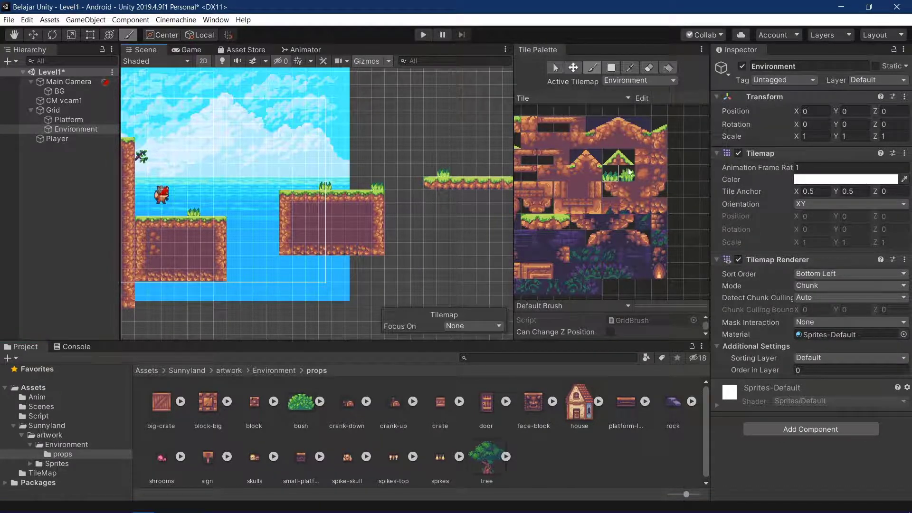
click(627, 174)
click(483, 172)
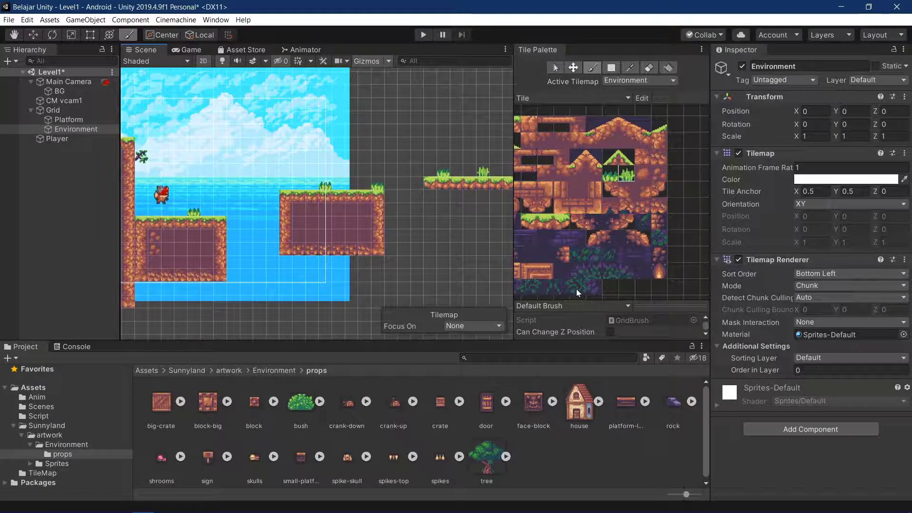
click(63, 121)
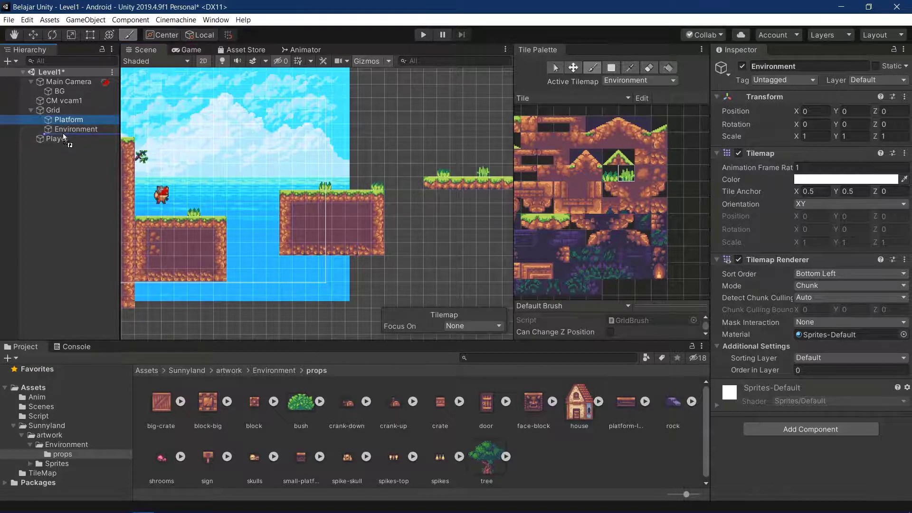
Step: Move Platform below Environment, then erase the stray grass tuft and bush from Platform
drag(64, 120, 63, 132)
click(72, 128)
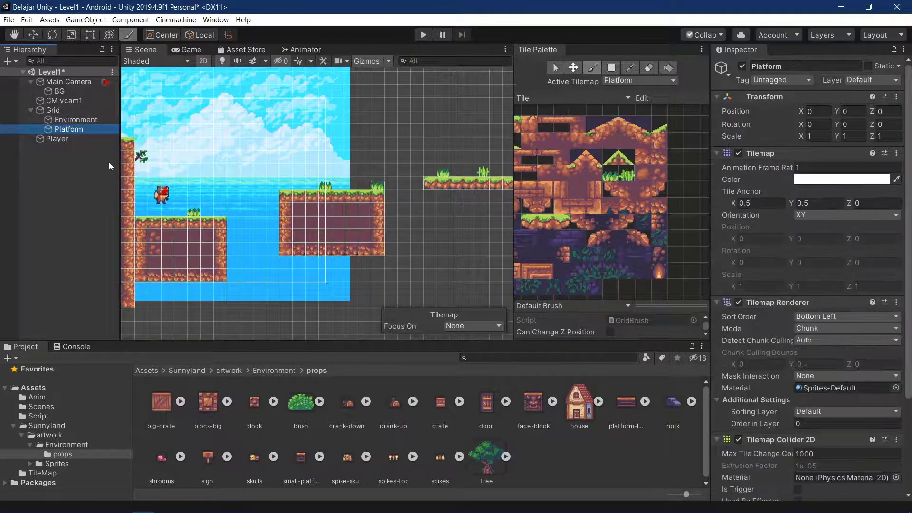
click(650, 67)
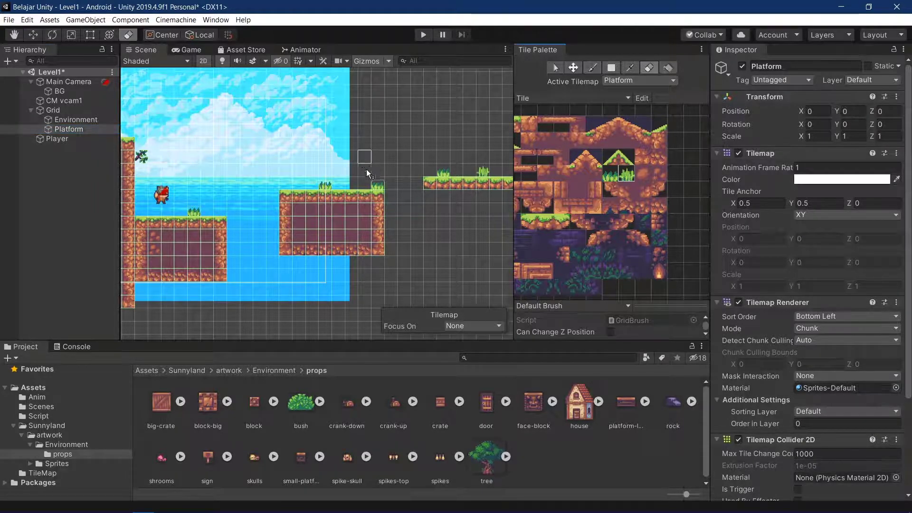
click(195, 211)
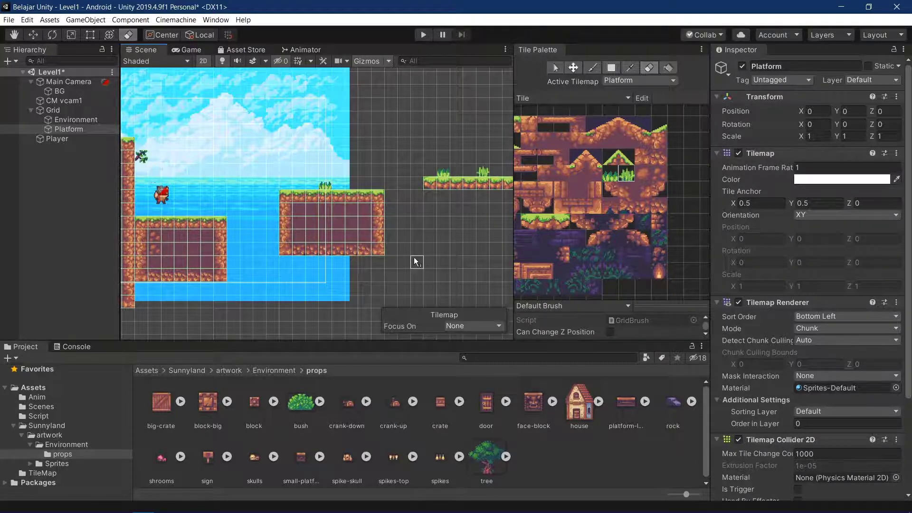
scroll(336, 180, up, 5)
scroll(337, 180, up, 5)
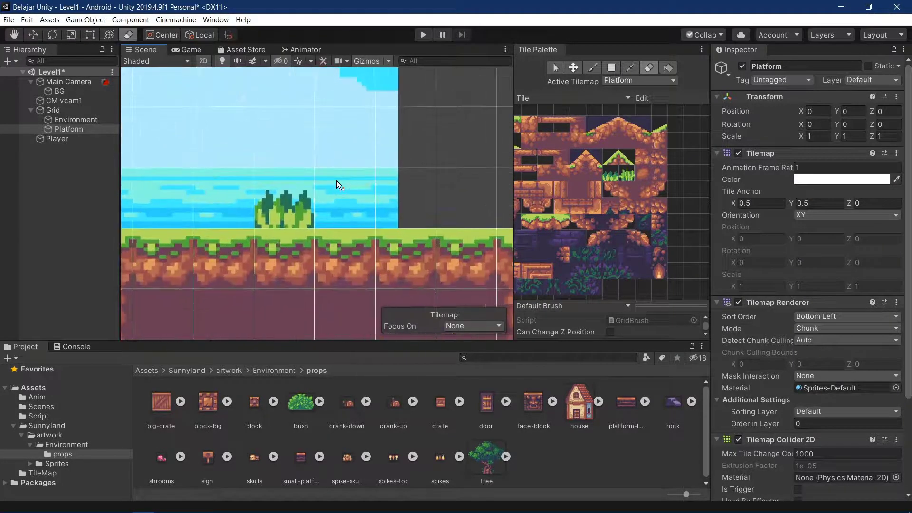
click(287, 197)
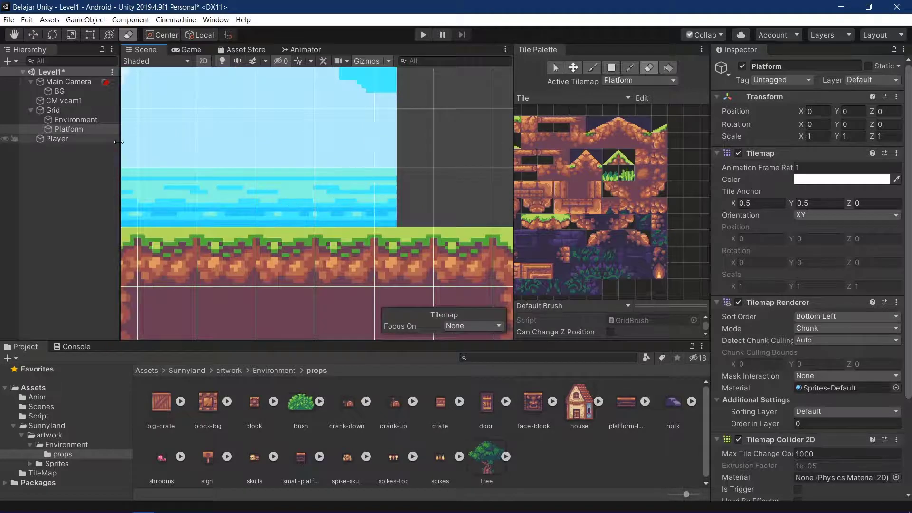
Step: Pan to the tall column and small grass platform, then make Environment the active tilemap
scroll(298, 194, down, 5)
scroll(298, 195, down, 5)
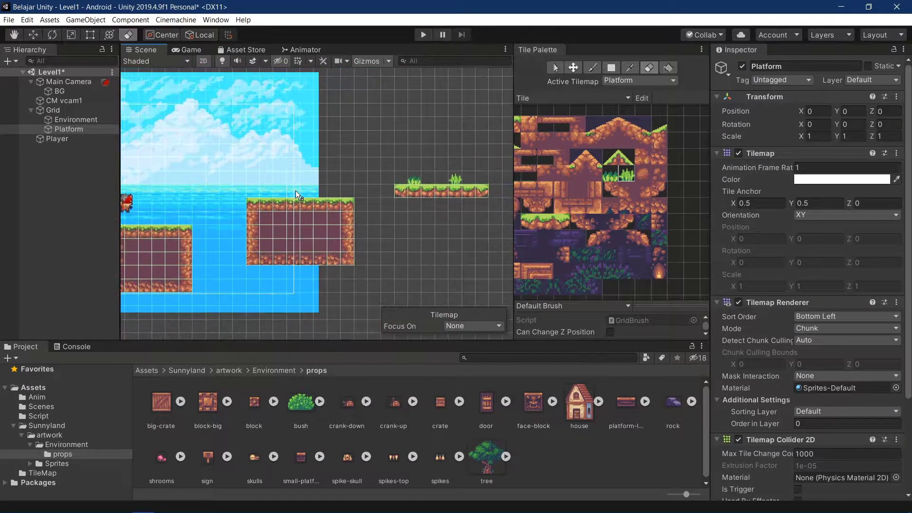
middle_drag(332, 225, 429, 227)
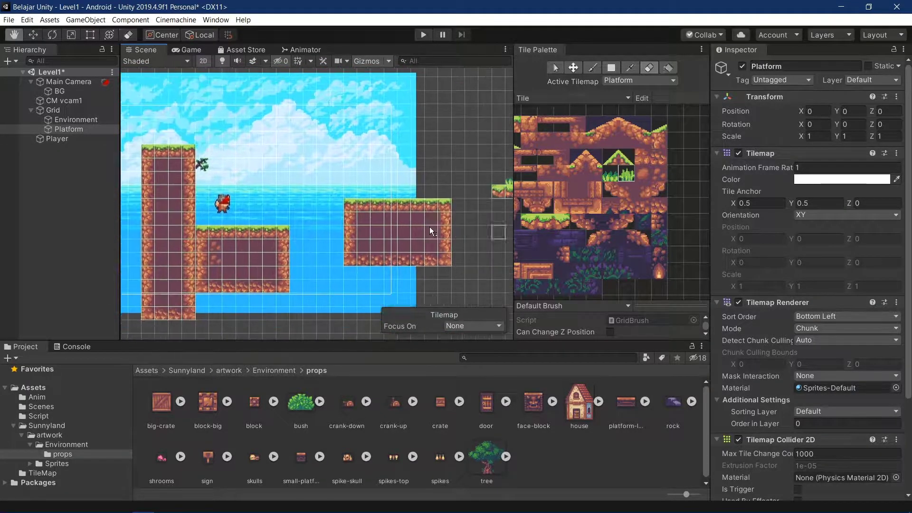
scroll(232, 178, up, 3)
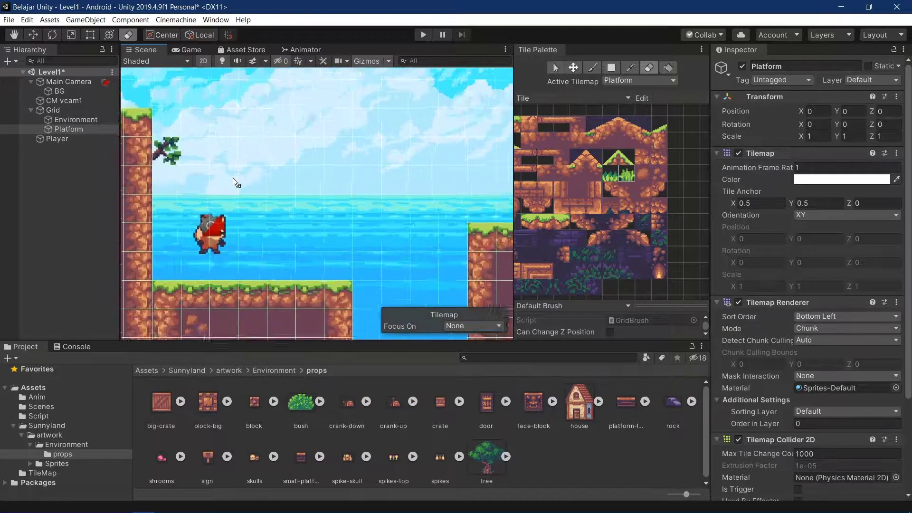
scroll(232, 177, up, 2)
scroll(232, 177, up, 2)
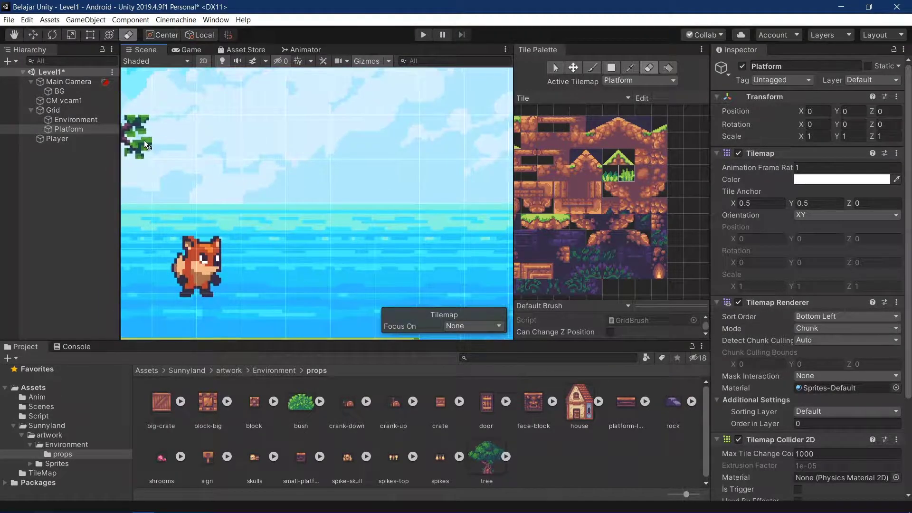
scroll(233, 139, down, 3)
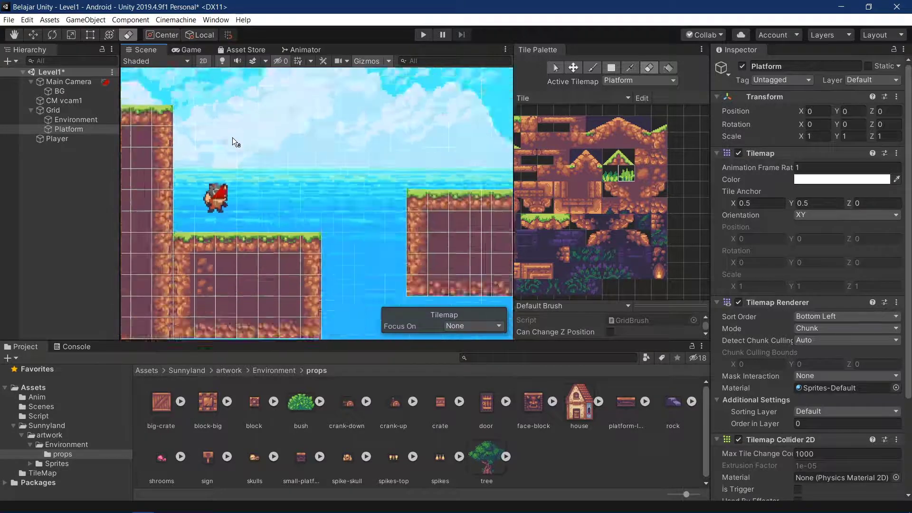
scroll(233, 140, down, 3)
middle_drag(496, 235, 336, 282)
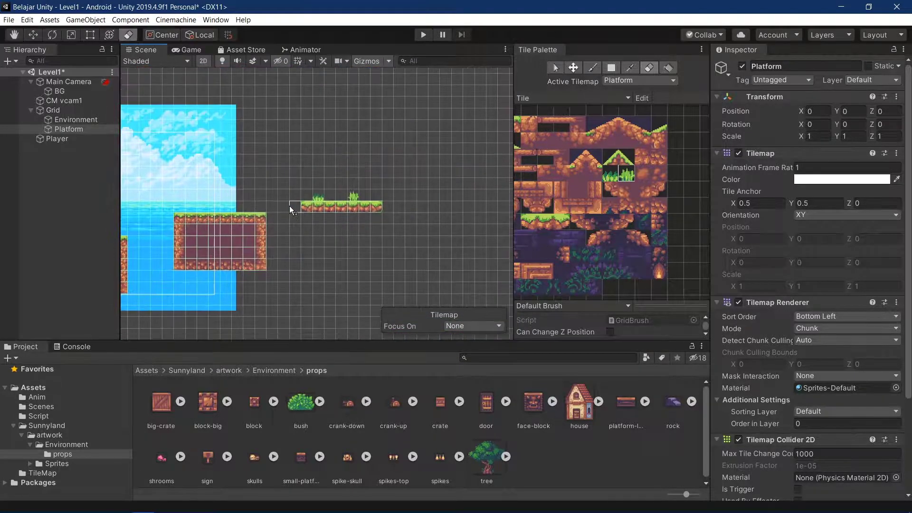
scroll(289, 206, up, 2)
scroll(331, 181, up, 2)
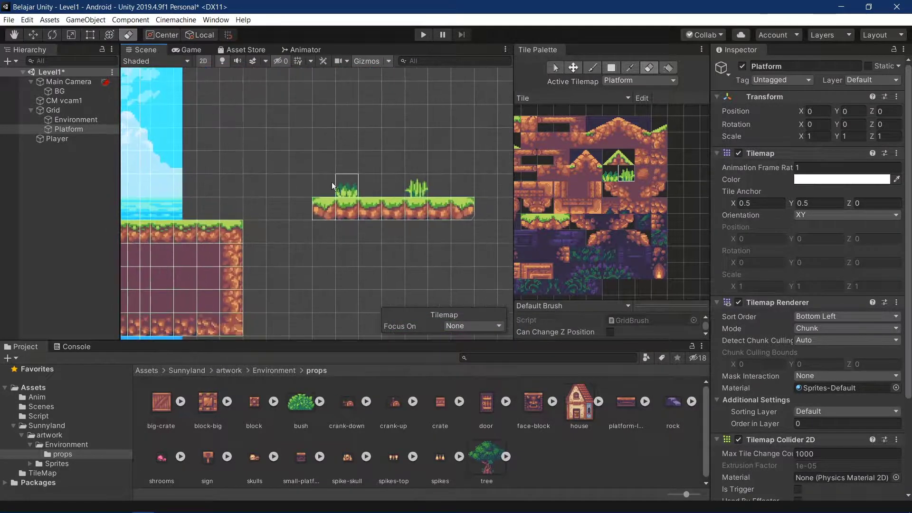
click(99, 119)
scroll(239, 170, down, 2)
Step: Paint a grass tuft above the left platform's edge with the Paint Brush
scroll(238, 167, down, 2)
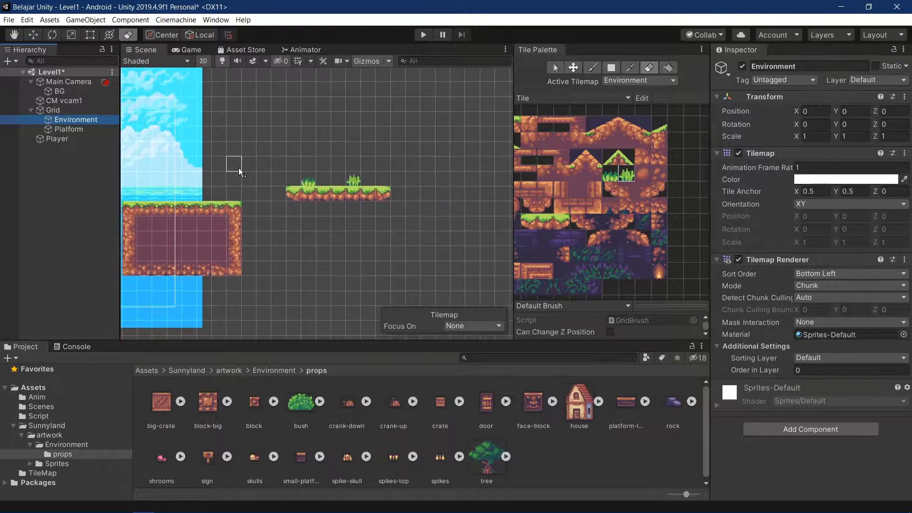
click(614, 179)
key(w)
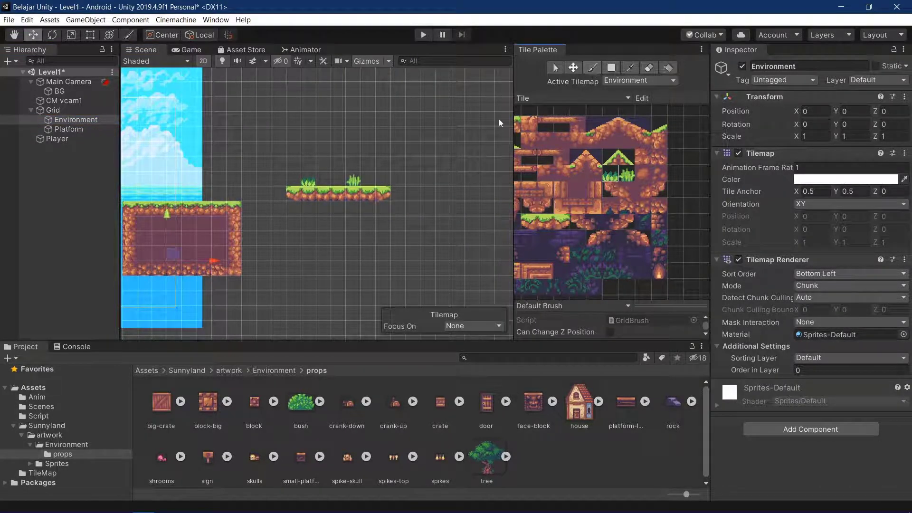
click(591, 68)
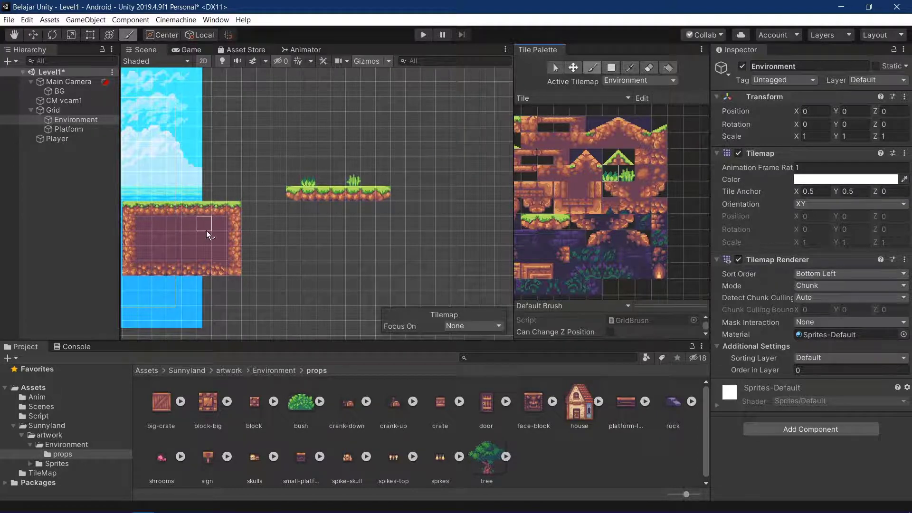
click(220, 195)
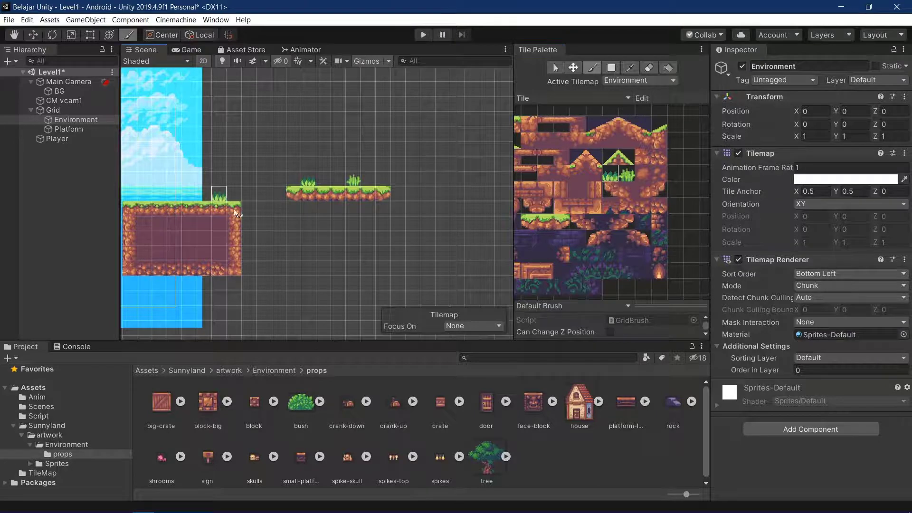
Step: Paint vine leaves beside the left platform's right edge and on the tall cliff
middle_drag(128, 207, 295, 221)
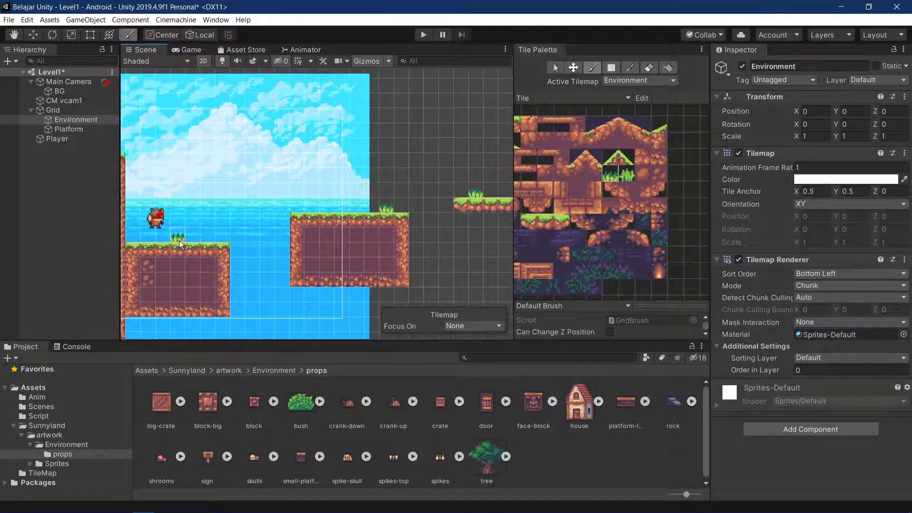
middle_drag(533, 180, 582, 188)
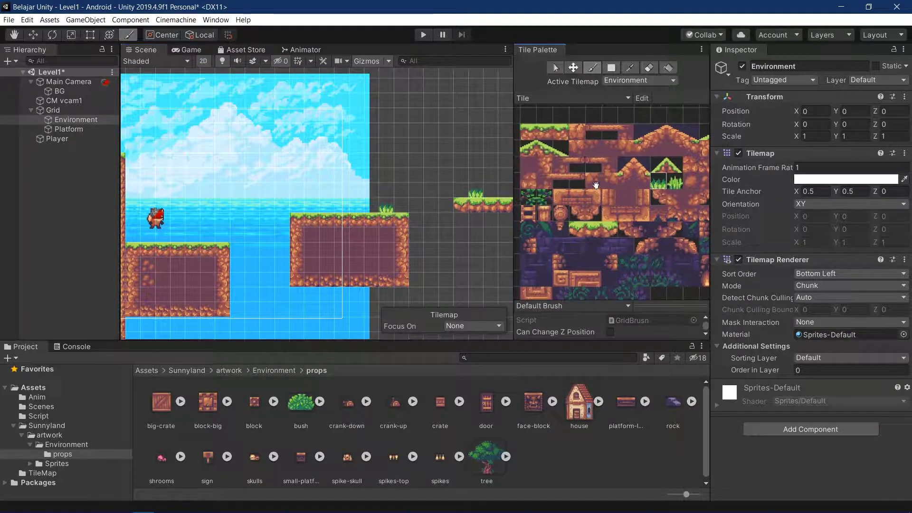
click(238, 264)
click(132, 191)
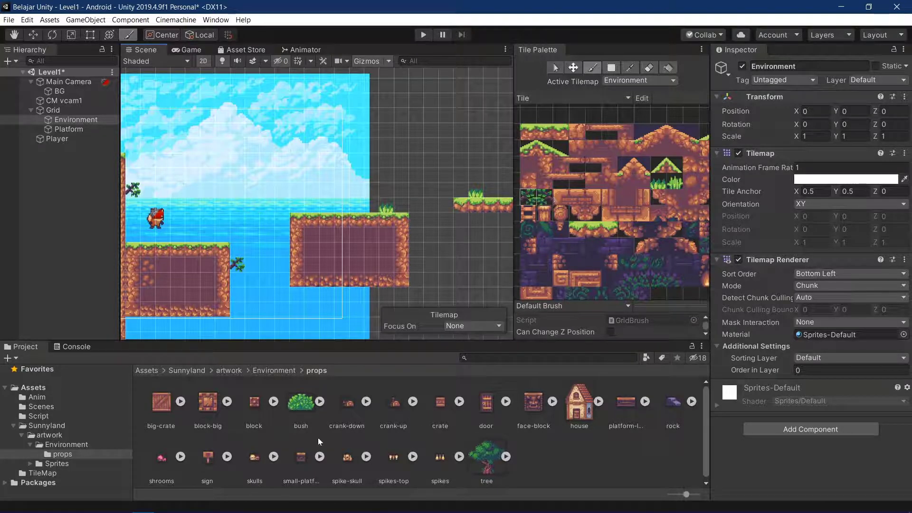
Step: Create a new tile palette named Environment
click(589, 98)
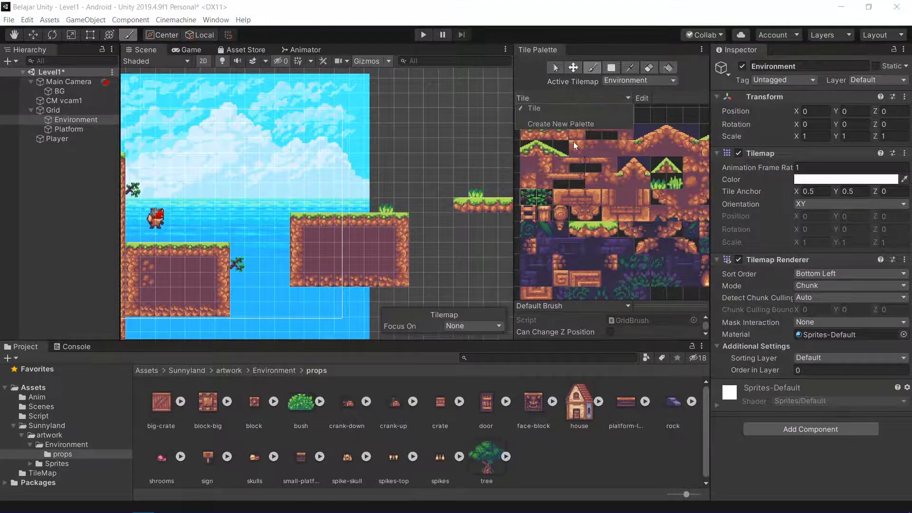
click(558, 125)
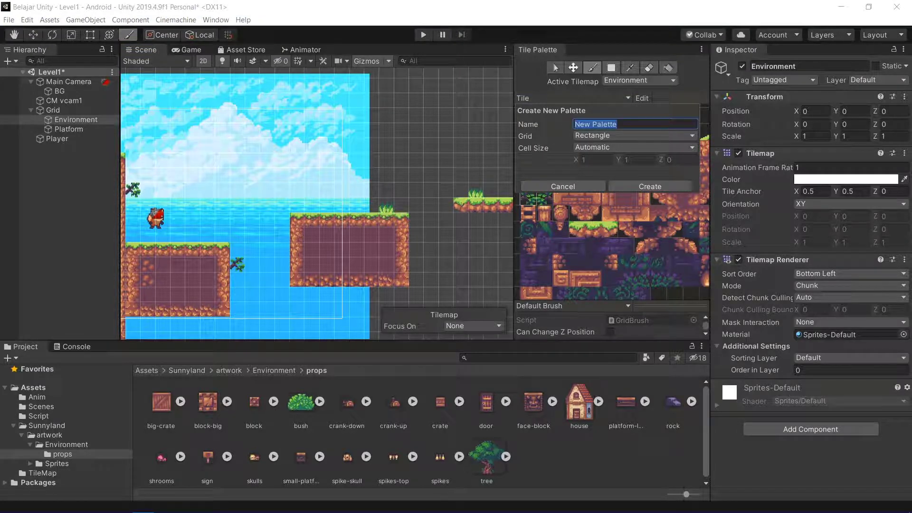
click(627, 124)
key(BackSpace)
key(BackSpace)
key(BackSpace)
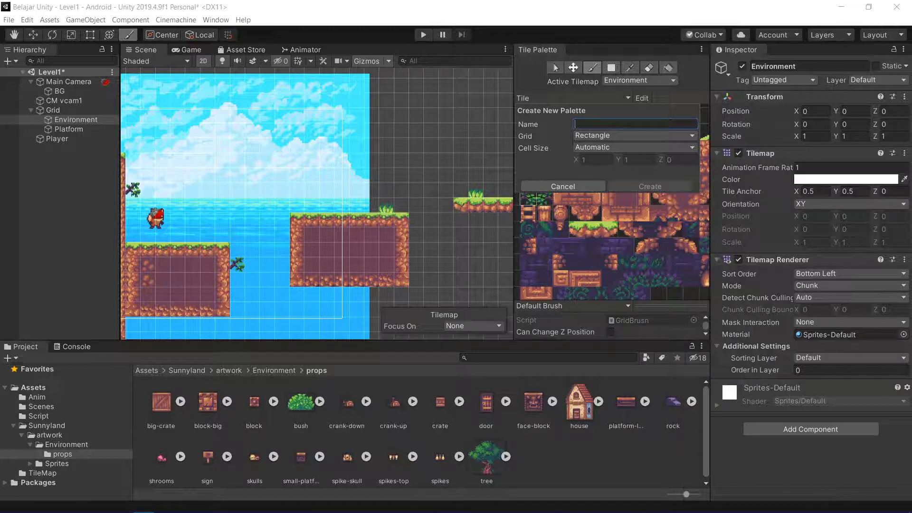
text(Environment)
click(647, 188)
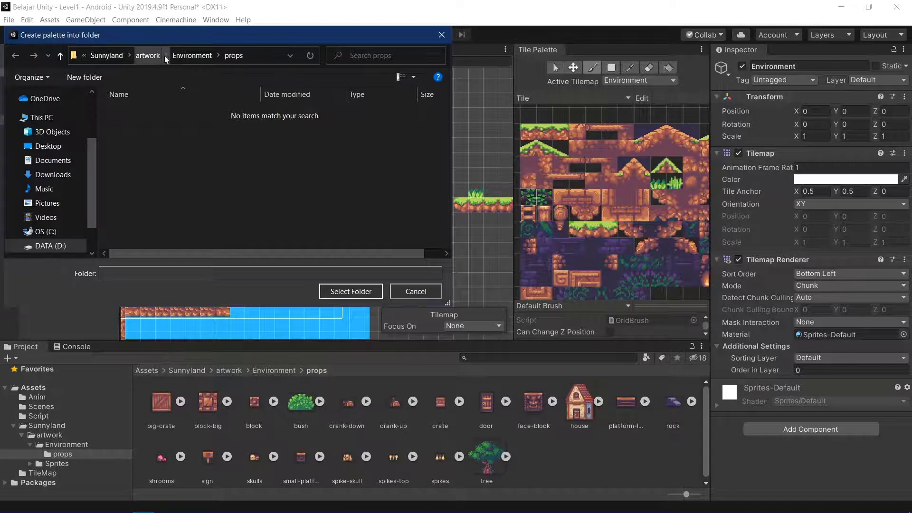
Step: Save the Environment palette into the project's Assets/TileMap folder
click(95, 55)
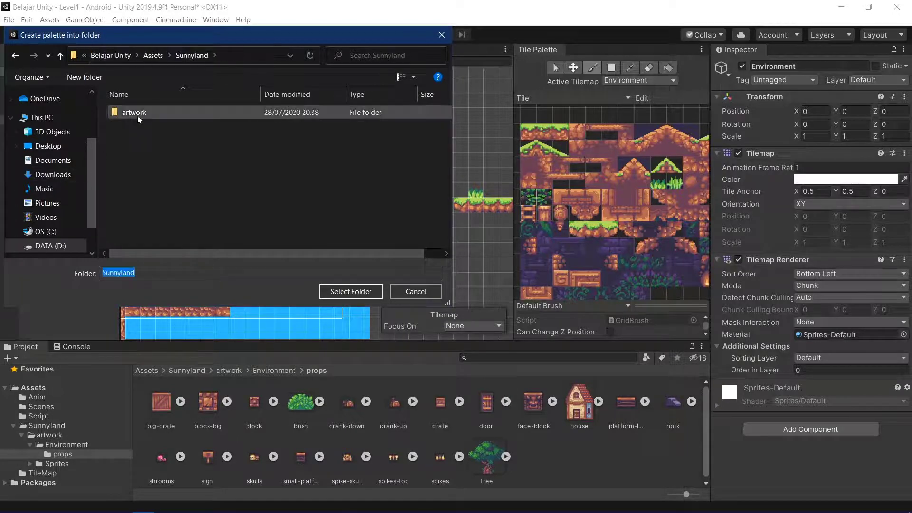
click(84, 60)
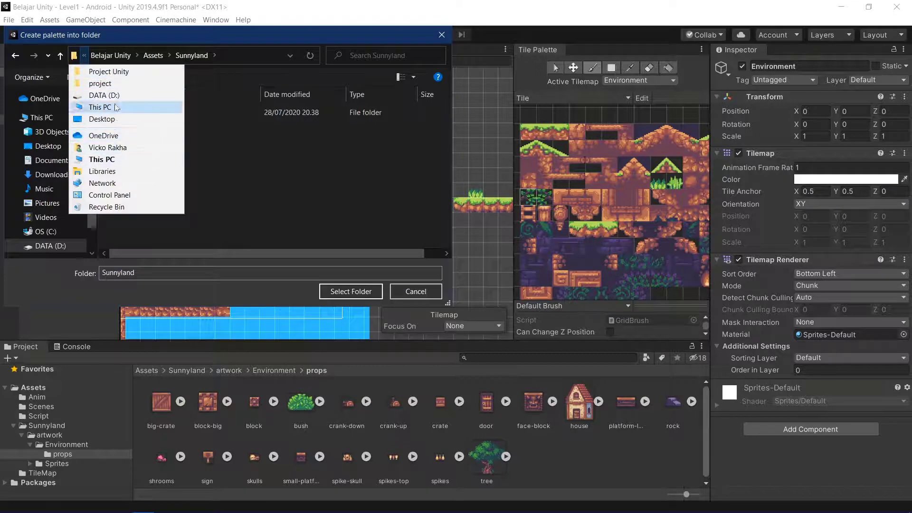
click(96, 65)
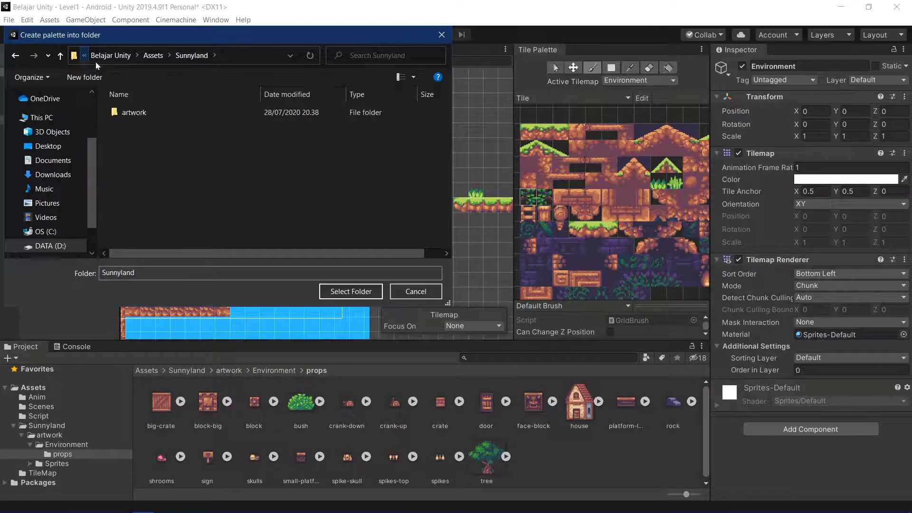
click(110, 56)
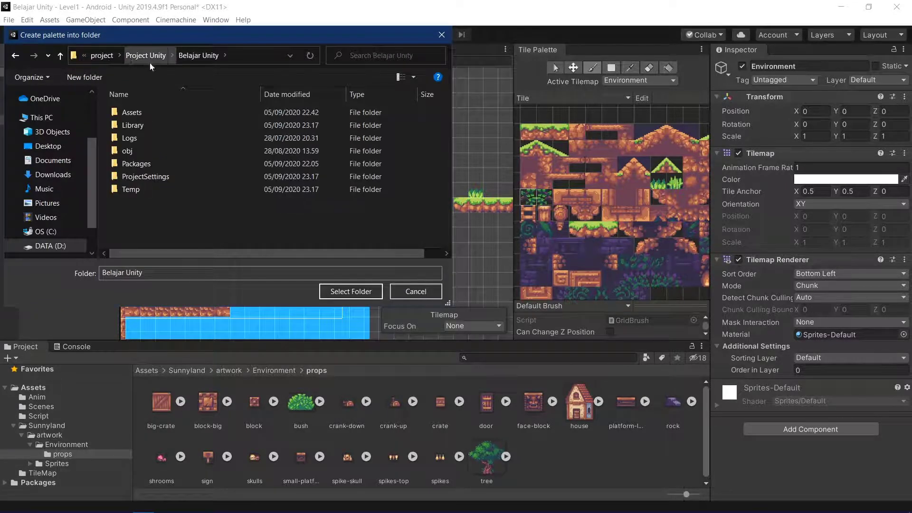
double_click(145, 112)
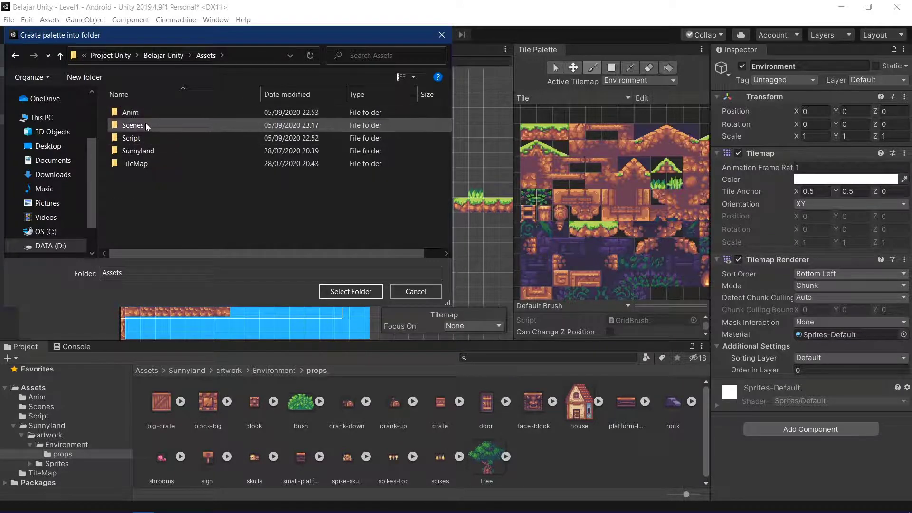
double_click(135, 164)
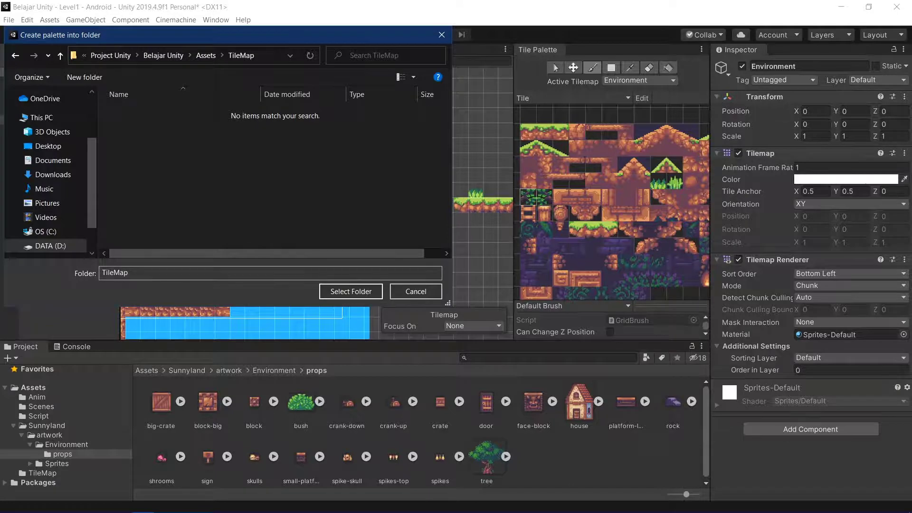
click(351, 291)
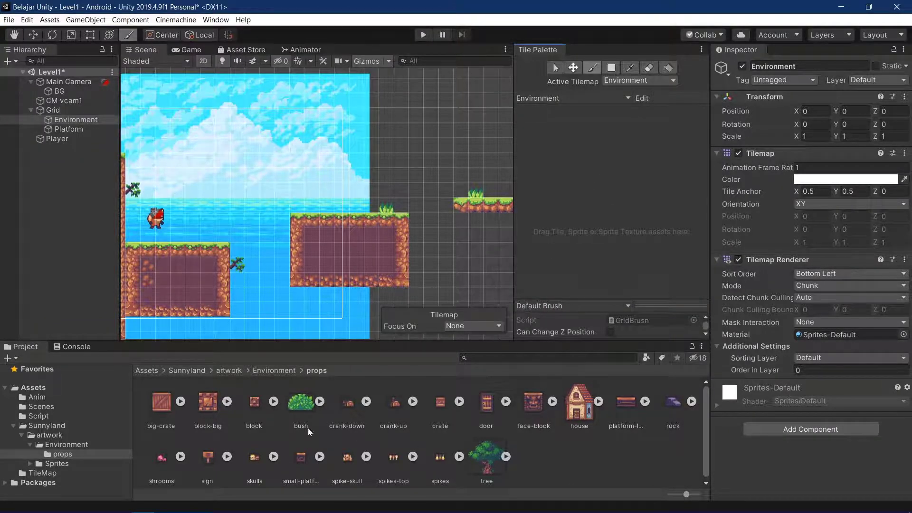
Step: Generate palette tiles from all 20 prop sprites, saving them into Assets/TileMap
click(161, 402)
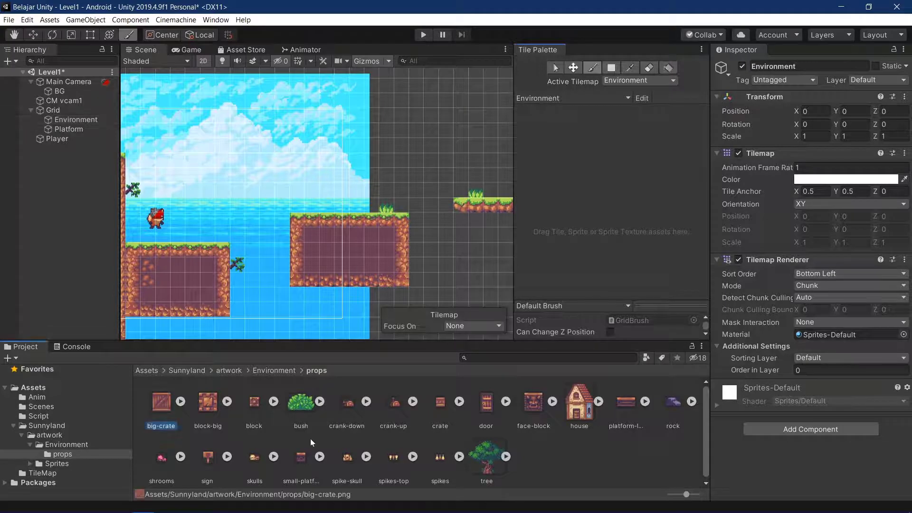
shift+click(492, 461)
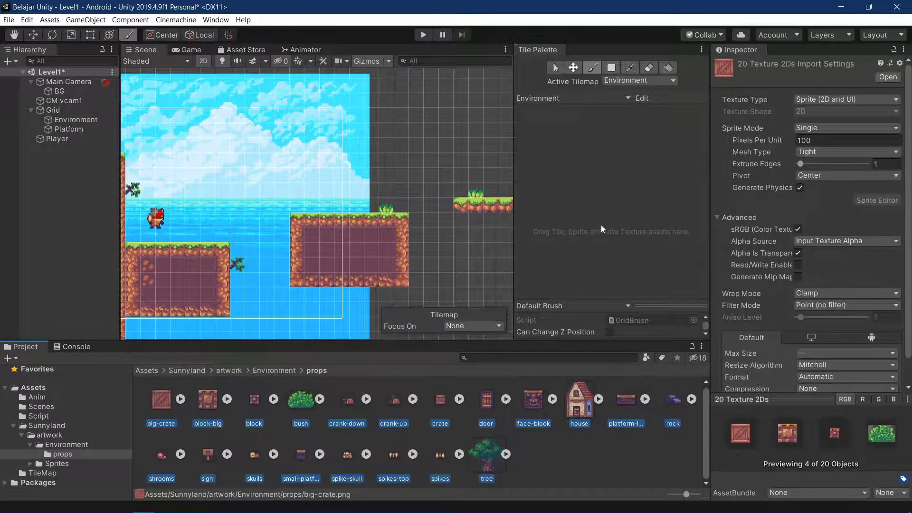
drag(441, 397, 572, 218)
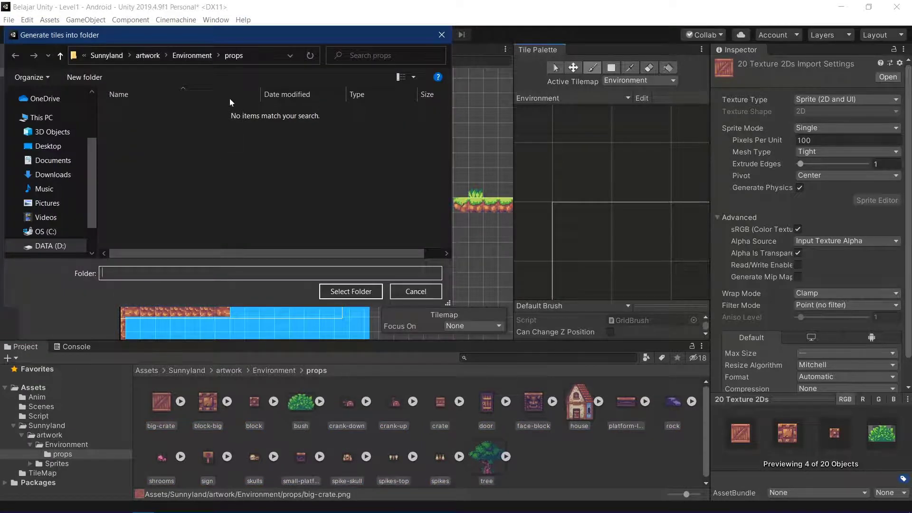
click(105, 56)
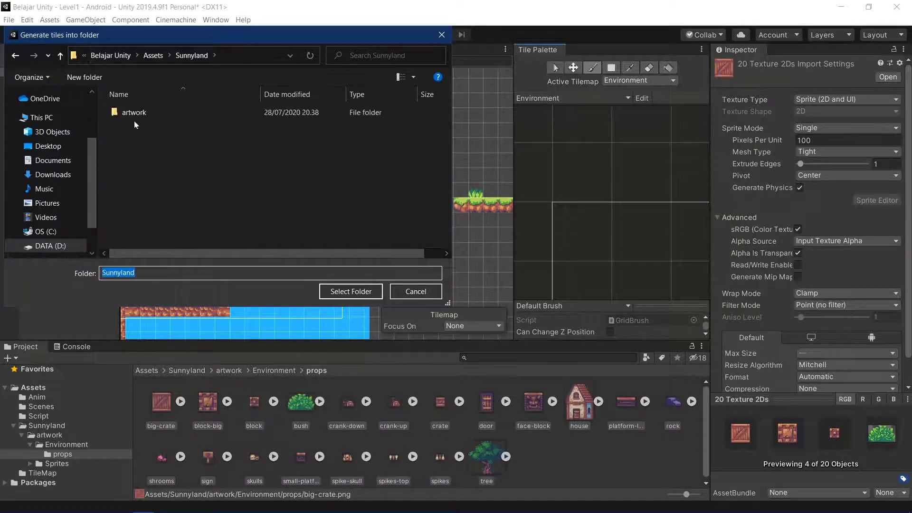
click(111, 56)
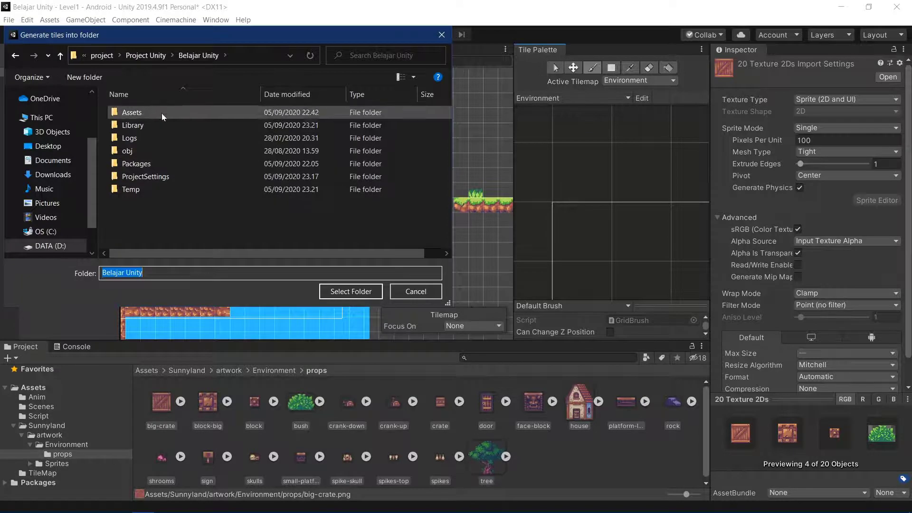
double_click(161, 113)
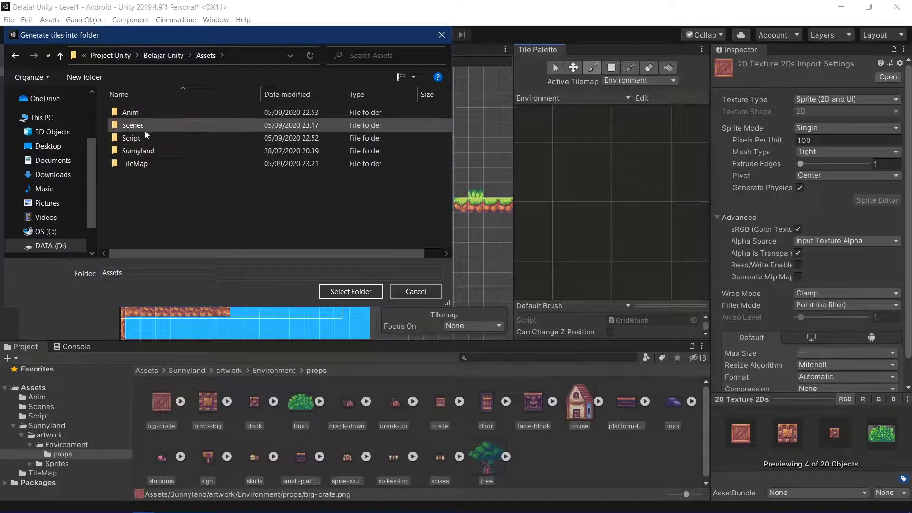
click(145, 164)
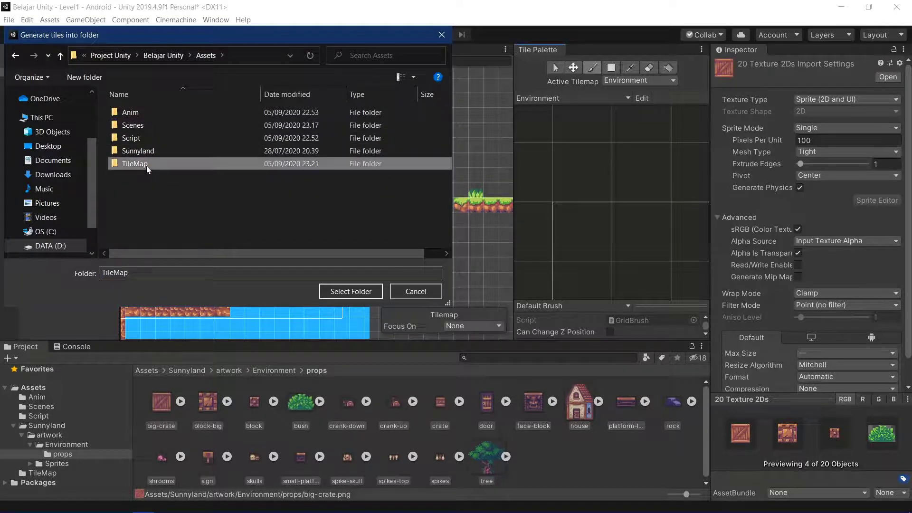
click(351, 291)
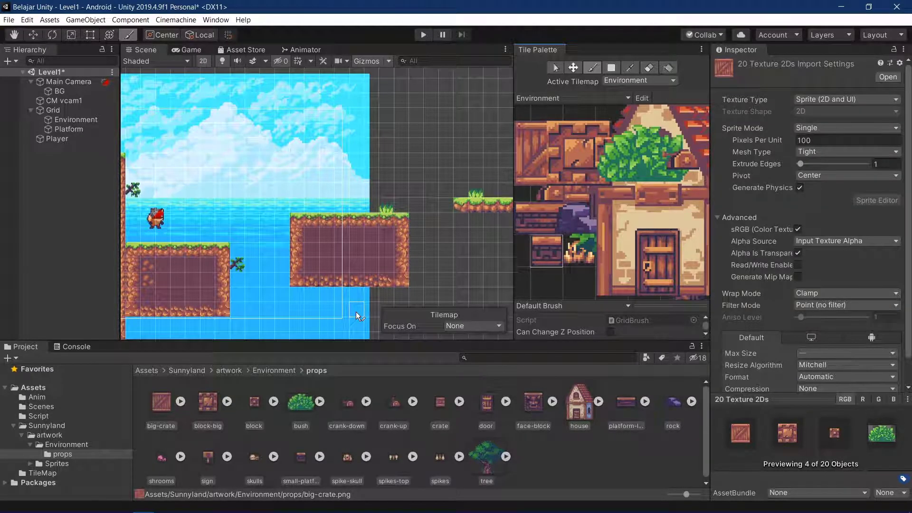
Step: Erase the generated prop tiles from the Environment palette grid
click(649, 69)
click(644, 97)
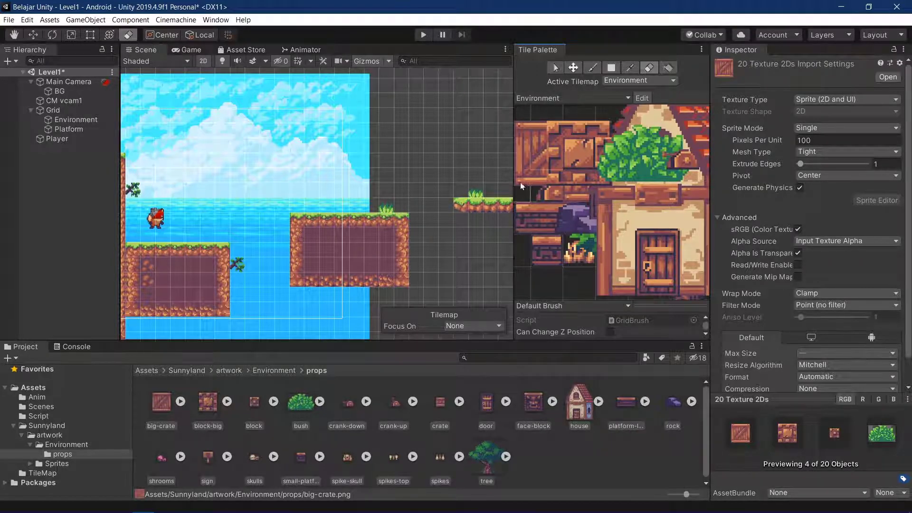
mouse_move(520, 182)
mouse_down()
mouse_move(551, 154)
mouse_move(626, 179)
mouse_move(569, 249)
mouse_move(628, 233)
mouse_move(656, 247)
mouse_move(610, 257)
mouse_up()
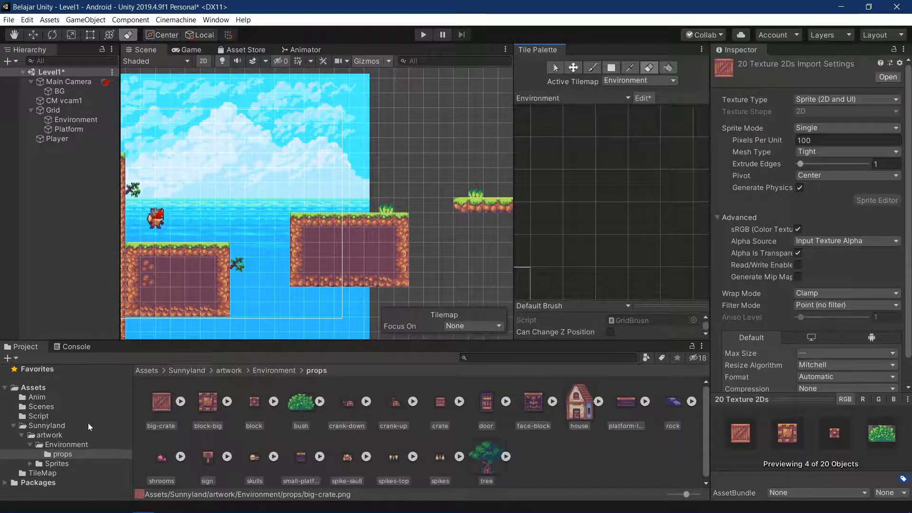
Step: Select the house sprite and drag it onto the palette
click(169, 411)
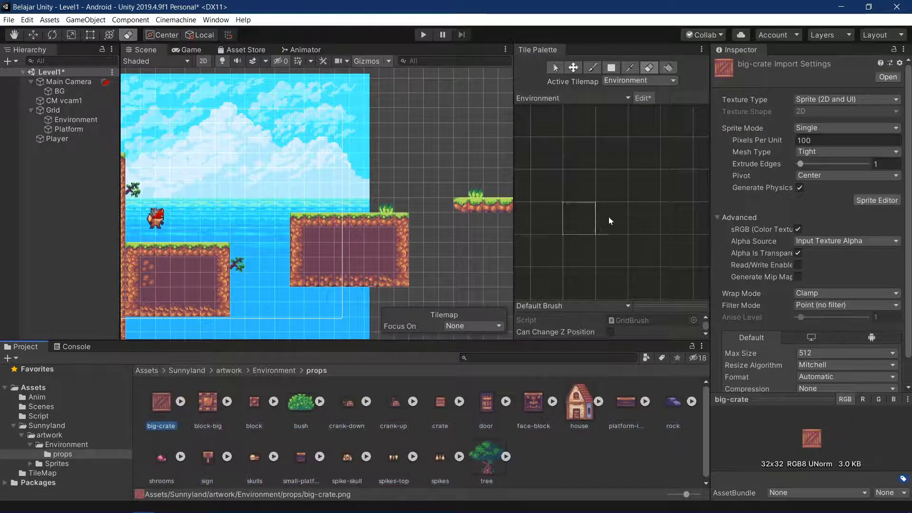
scroll(608, 216, down, 5)
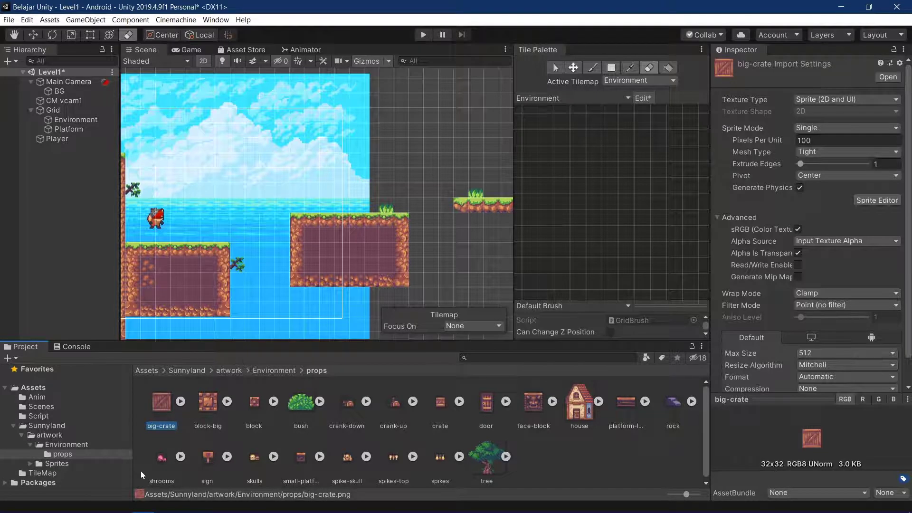
click(584, 426)
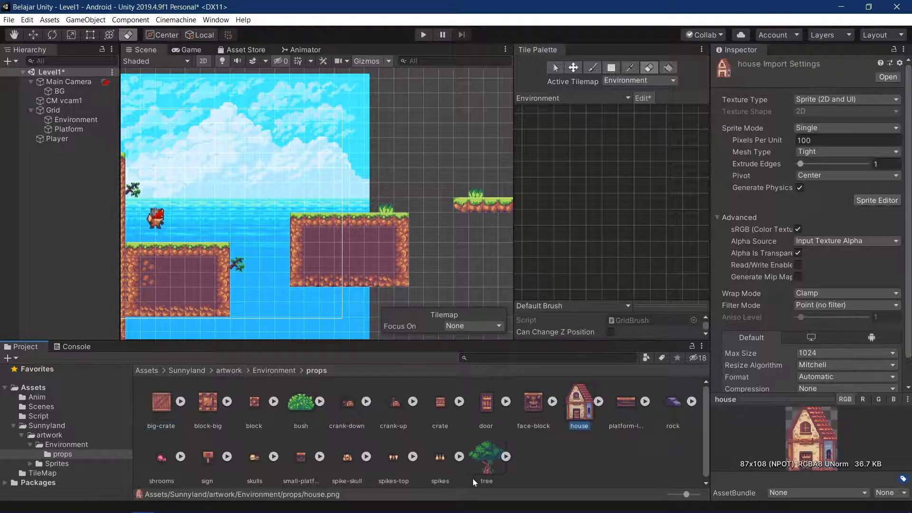
drag(579, 403, 601, 229)
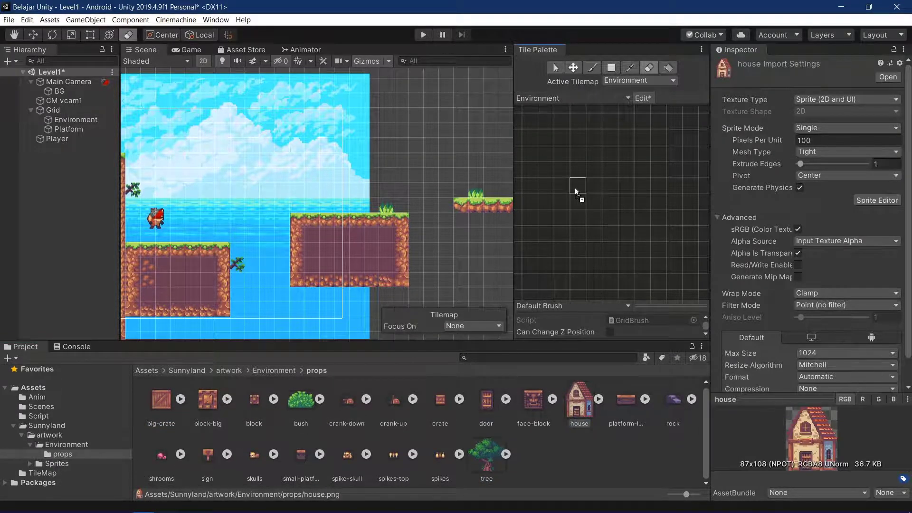
Step: Save the dropped sprite as a tile in Assets/TileMap, replacing the existing tree.asset
drag(575, 187, 575, 187)
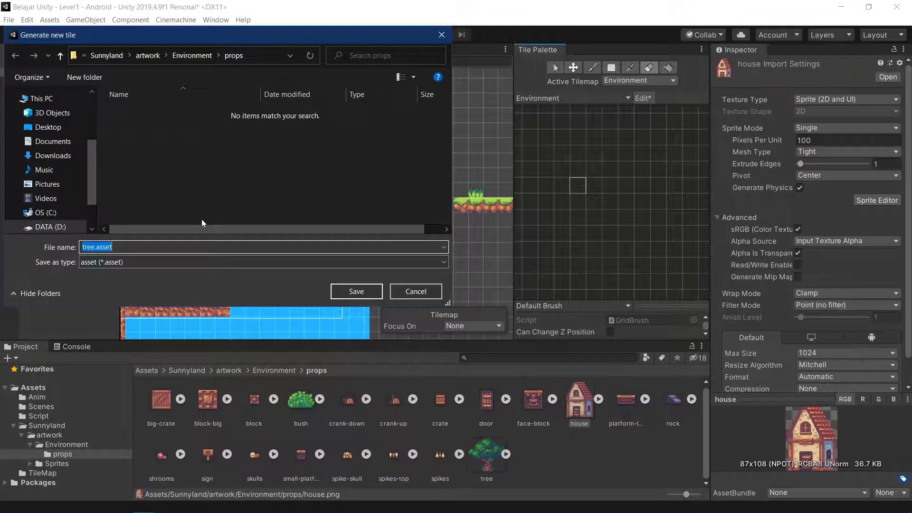
click(94, 58)
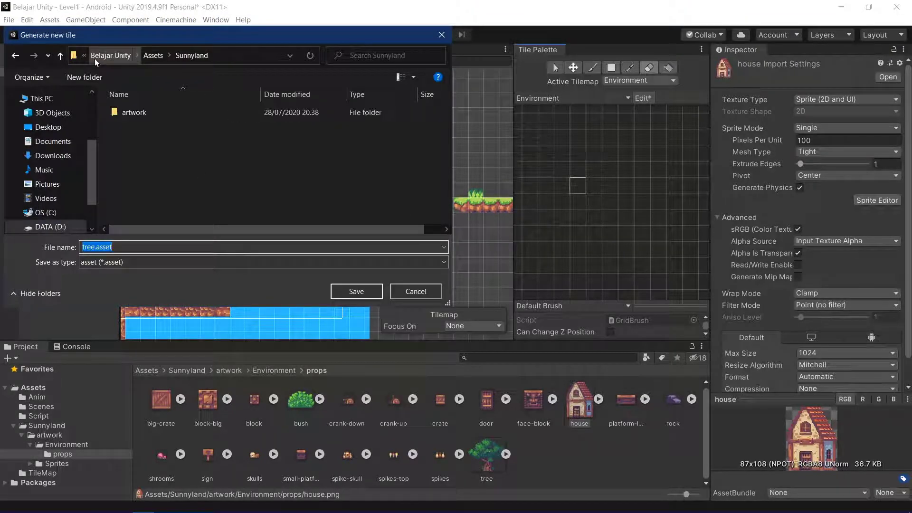
click(103, 56)
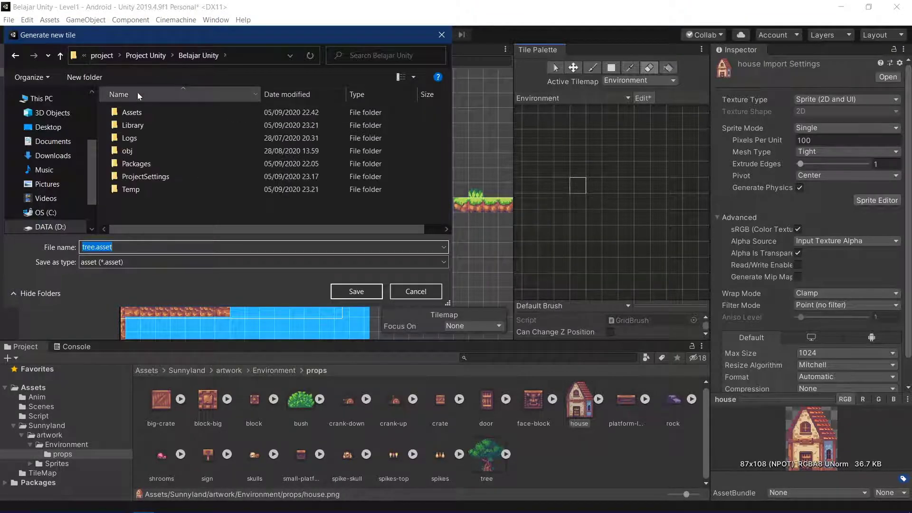
double_click(138, 111)
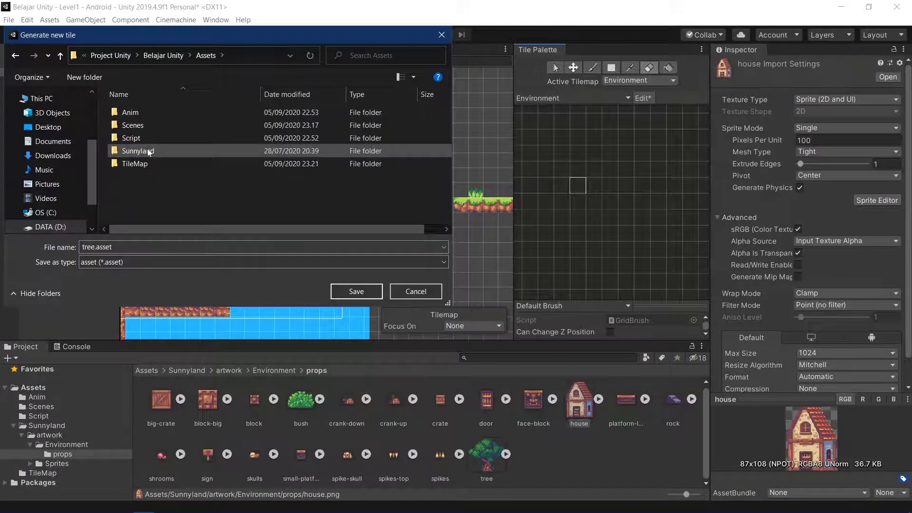
click(149, 167)
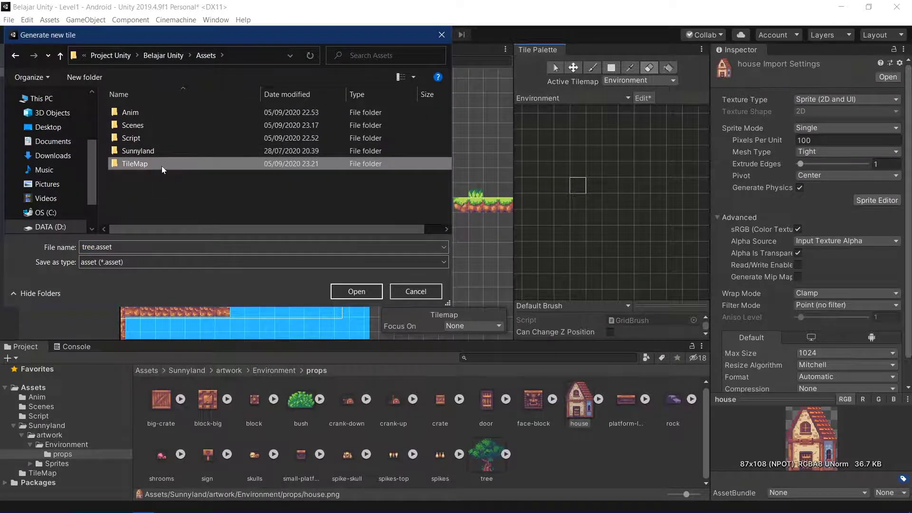
double_click(162, 166)
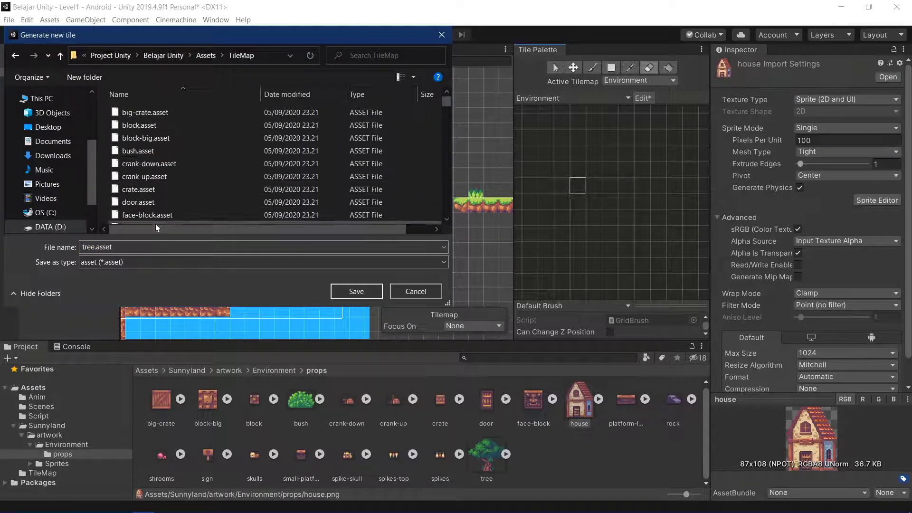
click(359, 293)
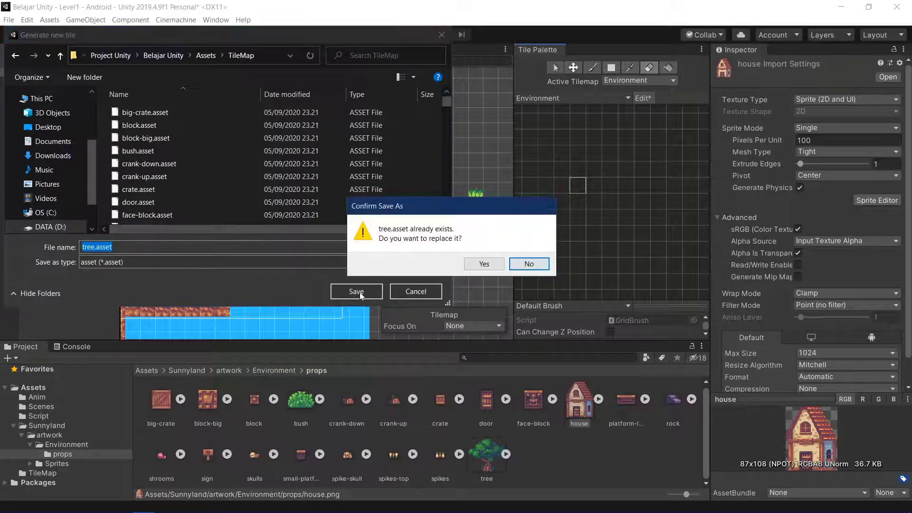
click(484, 264)
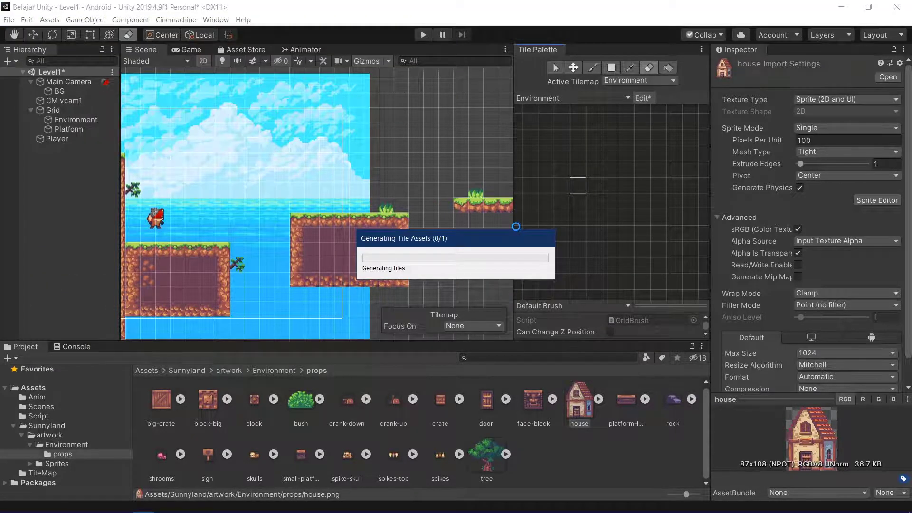
Step: Erase the old tree tile from the Environment palette
click(625, 213)
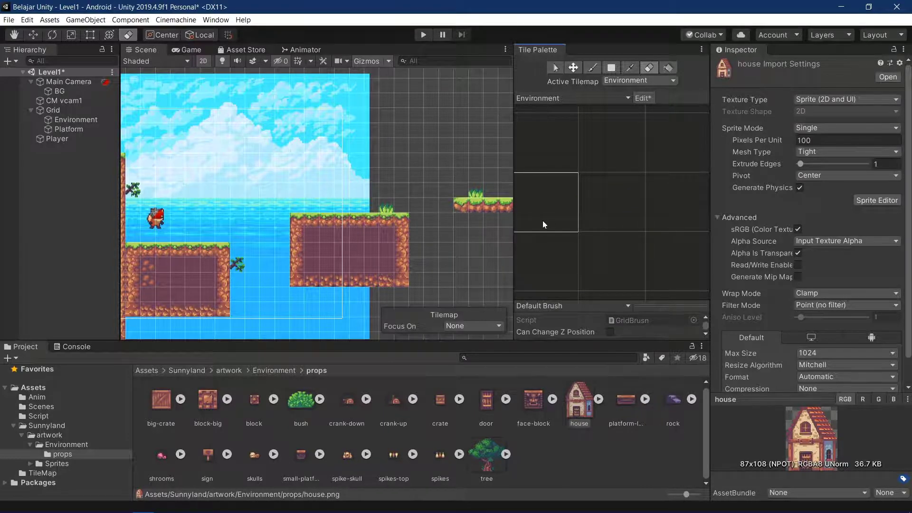
scroll(553, 223, down, 3)
scroll(552, 222, down, 2)
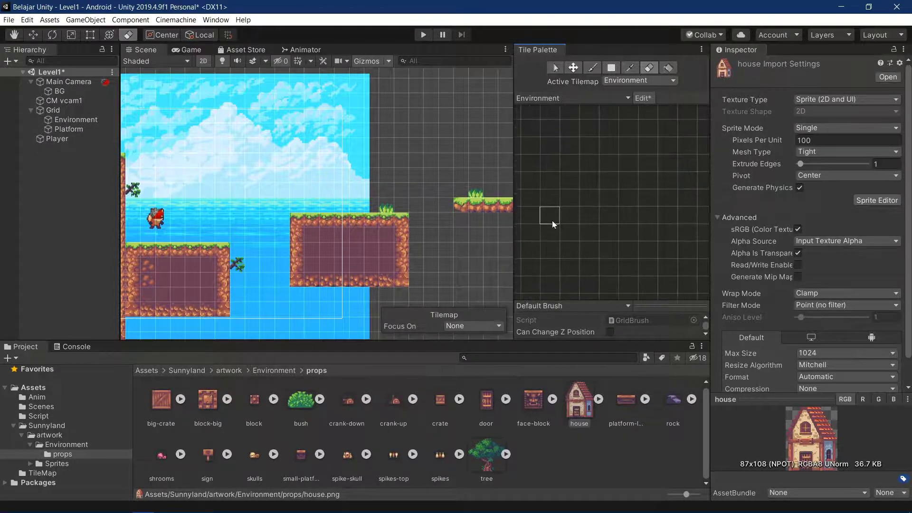
Step: Pick the tree tile with the Paint Brush, undoing an accidental palette paint
click(593, 67)
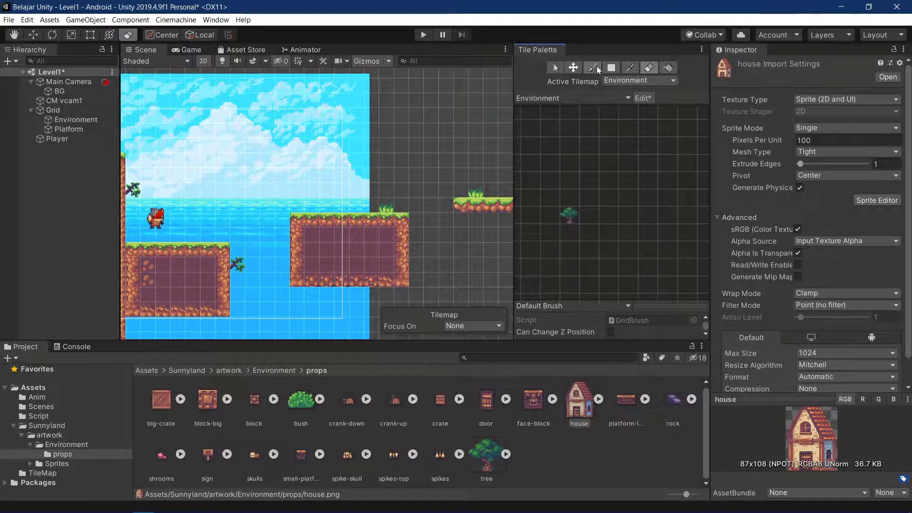
click(589, 146)
key(ctrl+z)
click(642, 98)
click(569, 215)
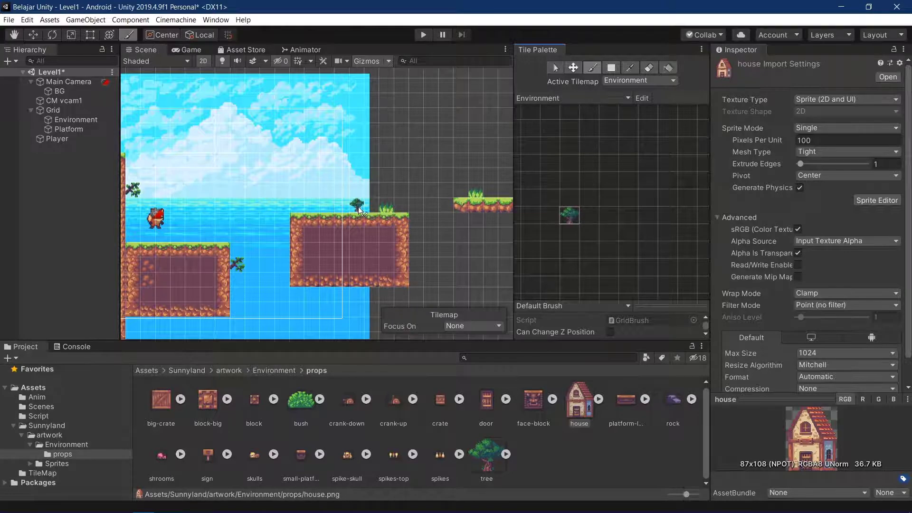
Step: Set the tree sprite's Pixels Per Unit to 16 and apply it
click(485, 453)
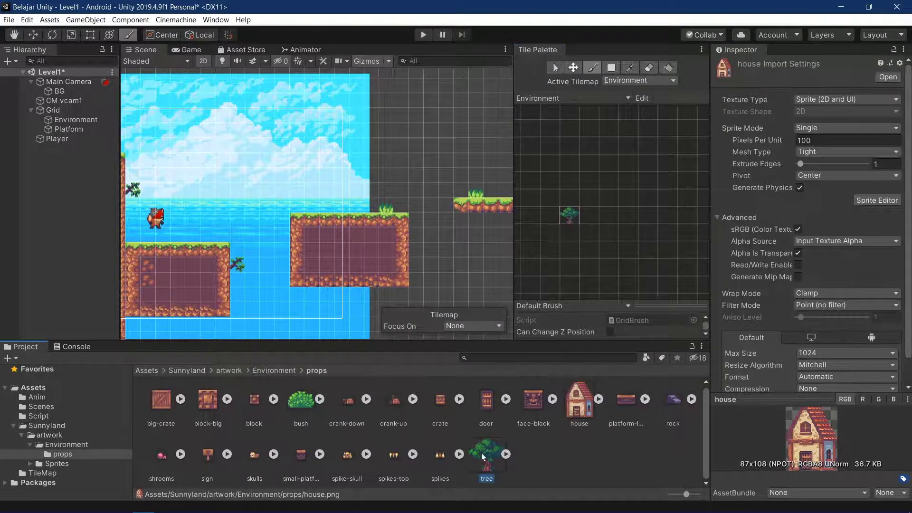
click(848, 140)
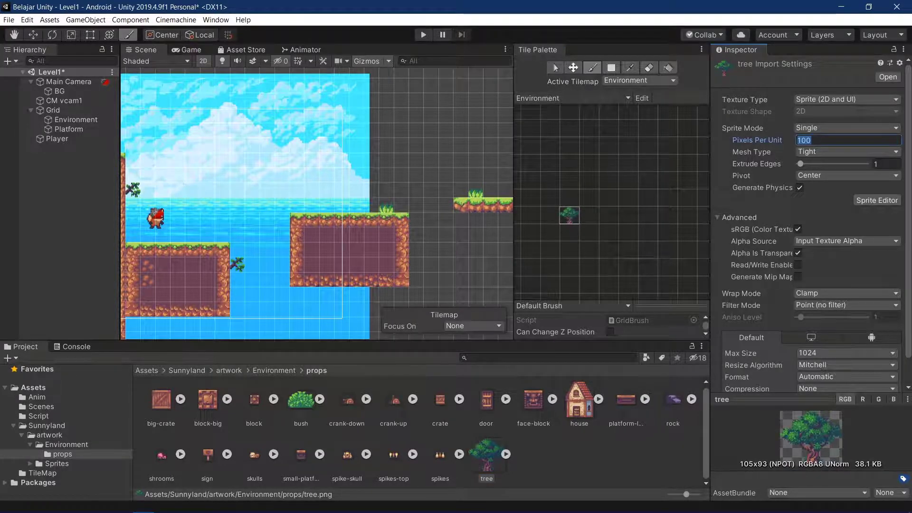
text(61)
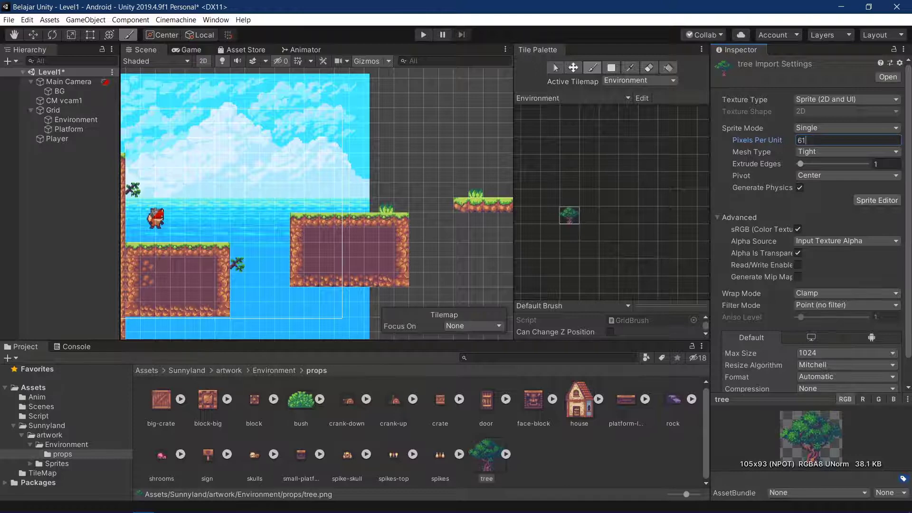
key(BackSpace)
click(507, 271)
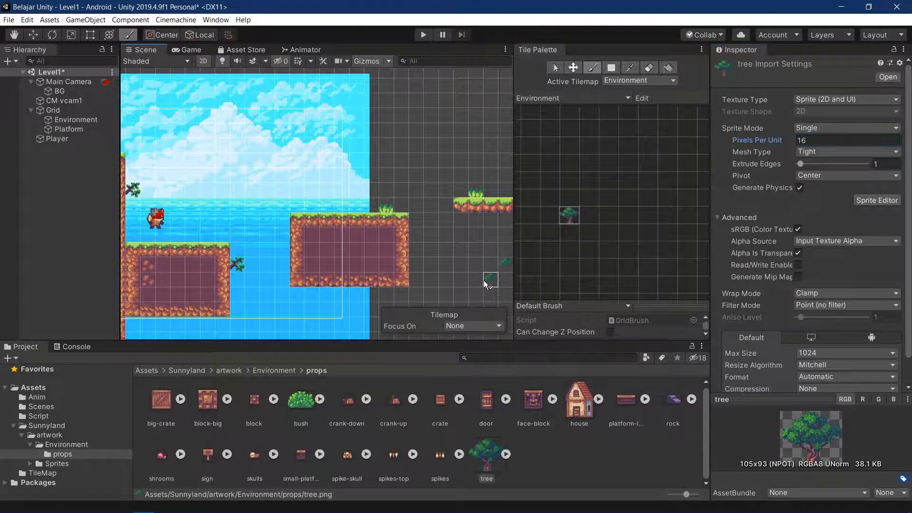
scroll(757, 338, down, 2)
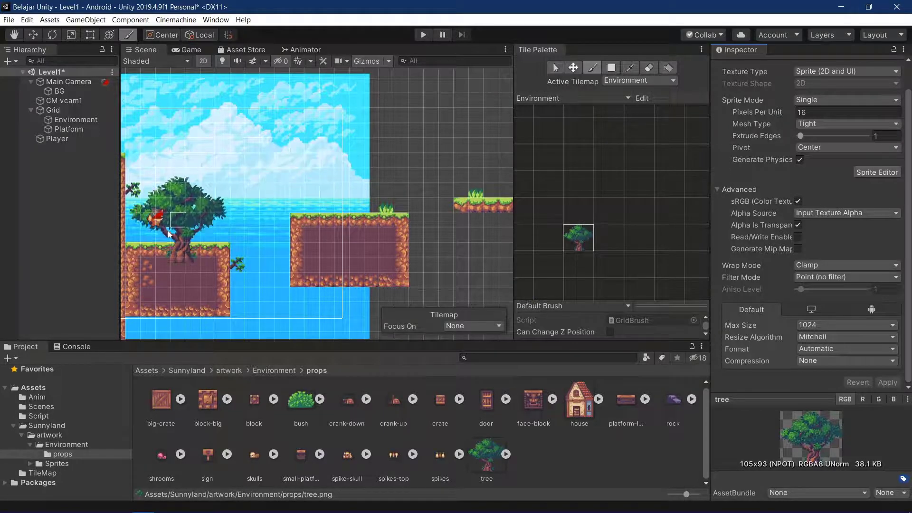
Step: Paint tree tiles onto the left platform and the right island
click(197, 210)
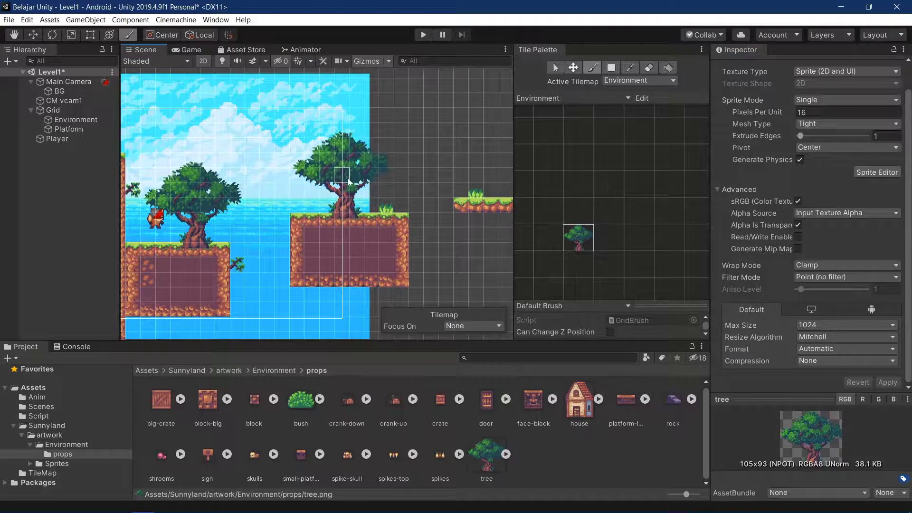
click(349, 181)
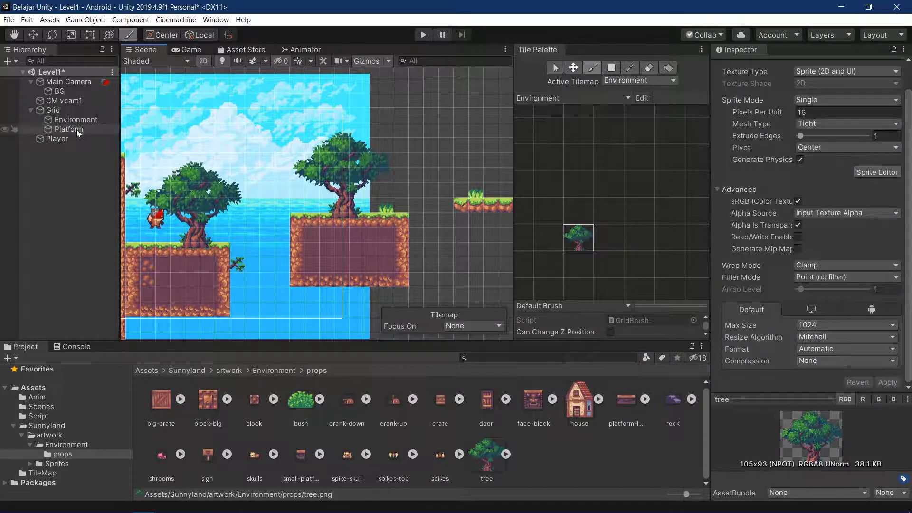
drag(78, 133, 77, 119)
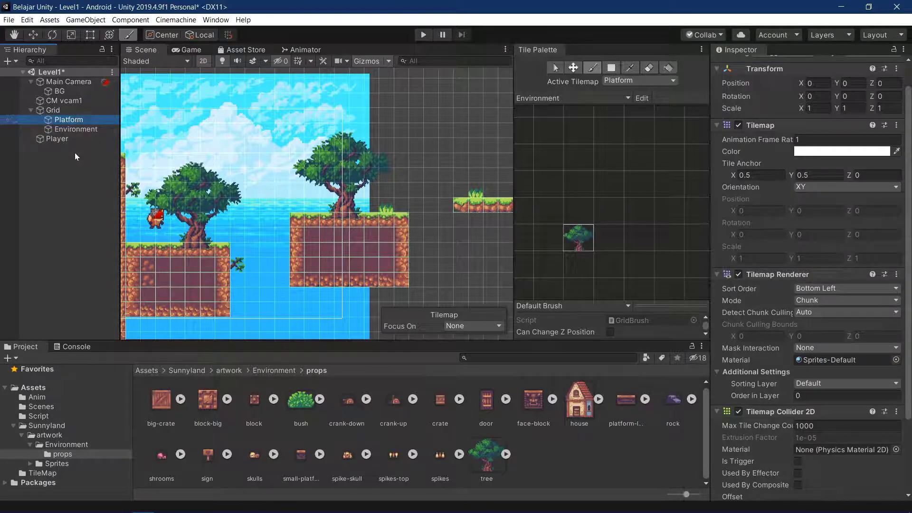
click(76, 156)
click(74, 132)
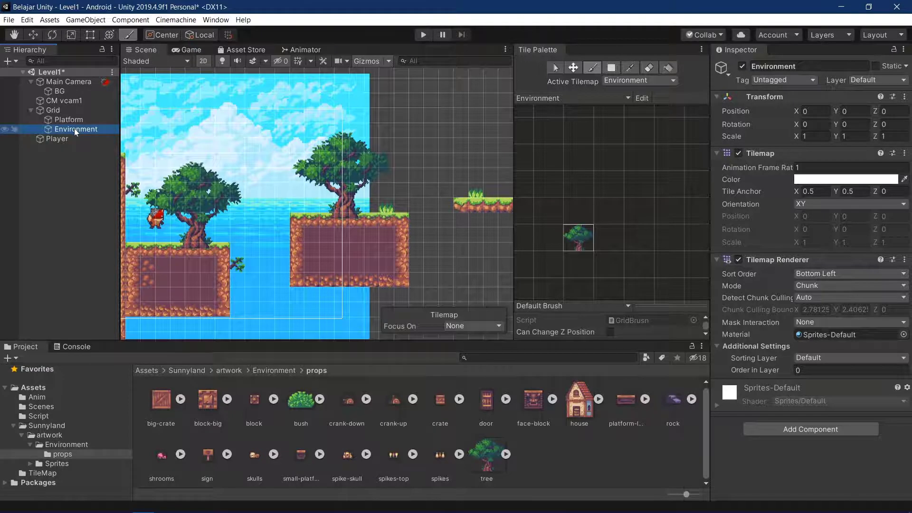
drag(75, 128, 74, 118)
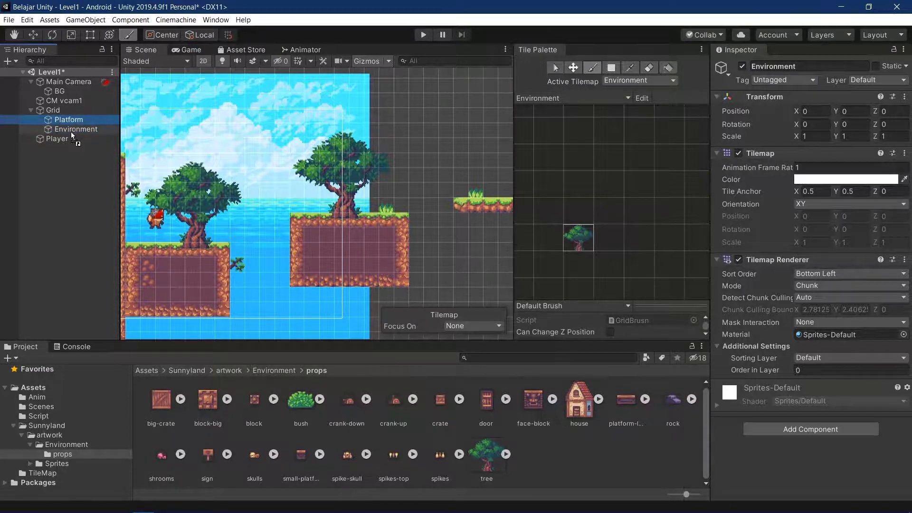
click(75, 128)
click(74, 121)
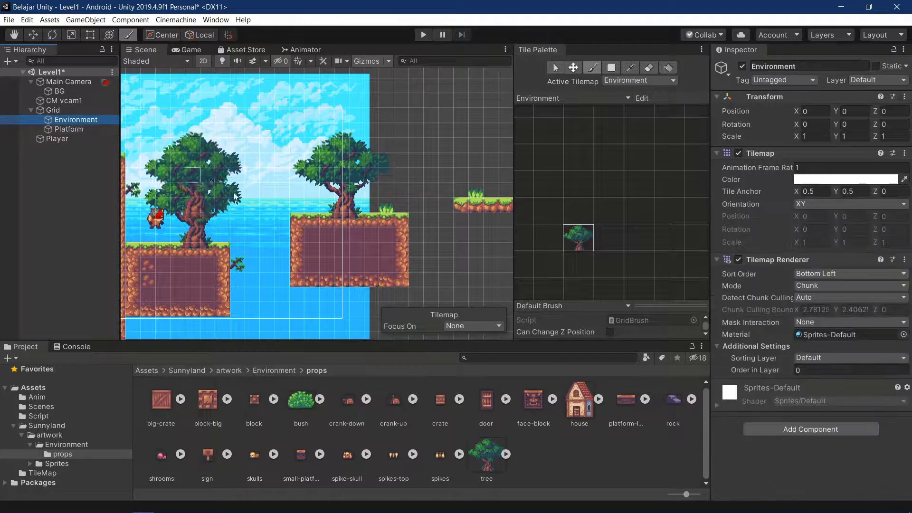
Step: Add a sorting layer named Environment just below Default
click(821, 358)
click(838, 408)
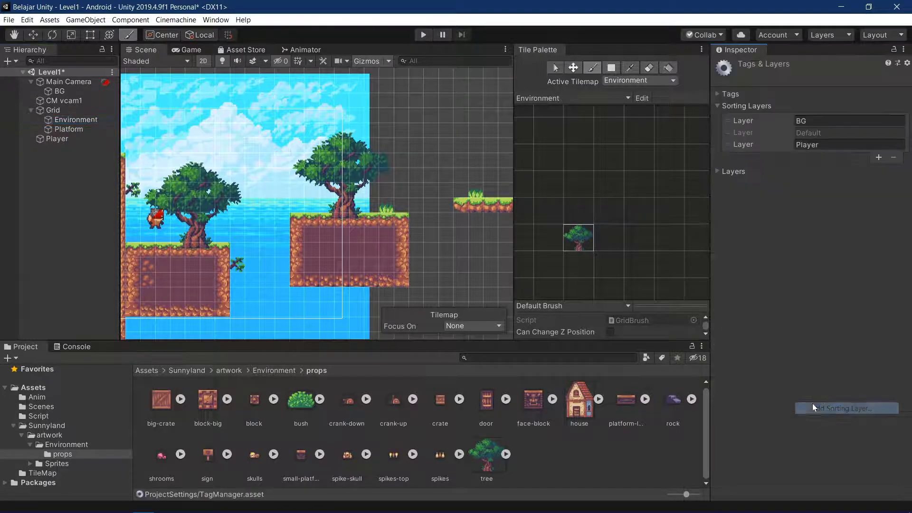
click(878, 157)
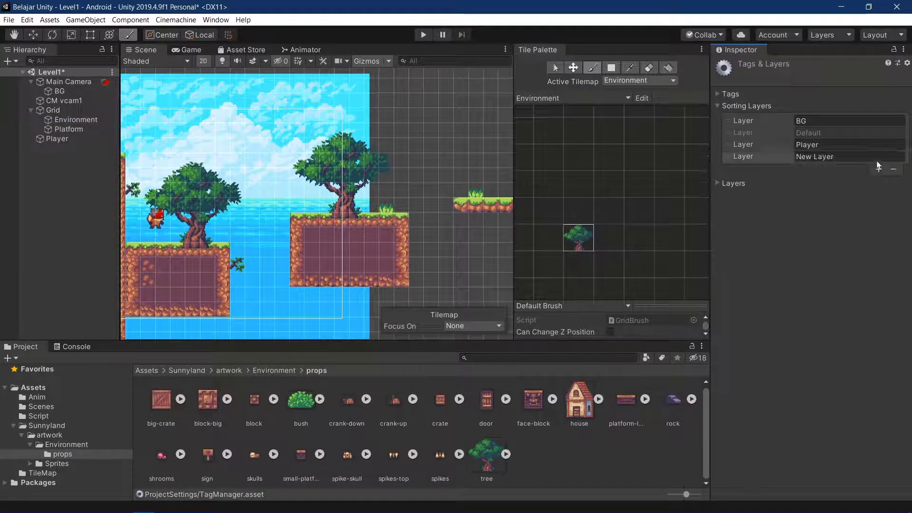
drag(730, 158, 734, 131)
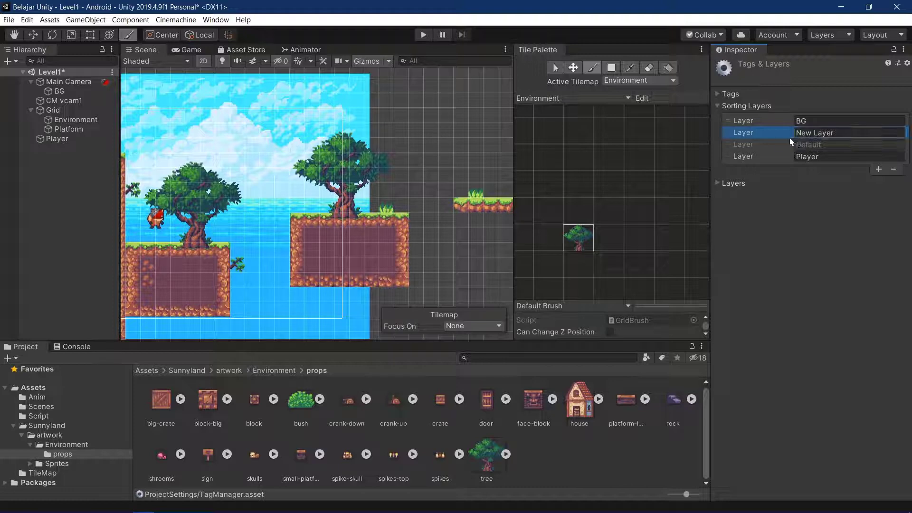
drag(727, 132, 730, 145)
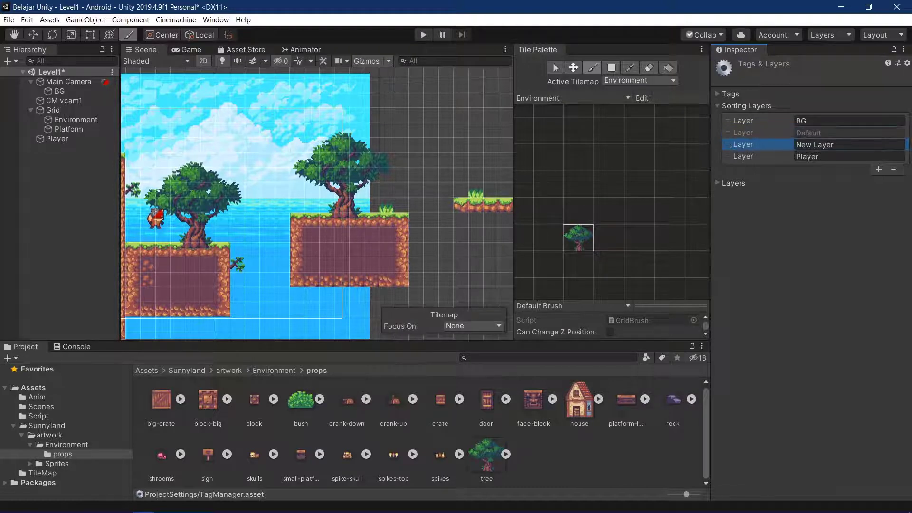
click(814, 144)
text(Environment)
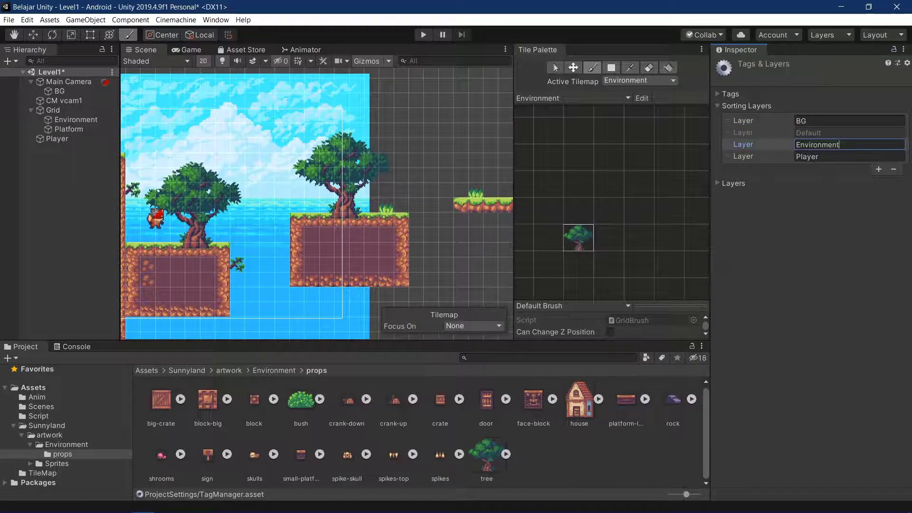
Step: Assign the Environment tilemap to the Environment sorting layer
right_click(65, 123)
click(816, 326)
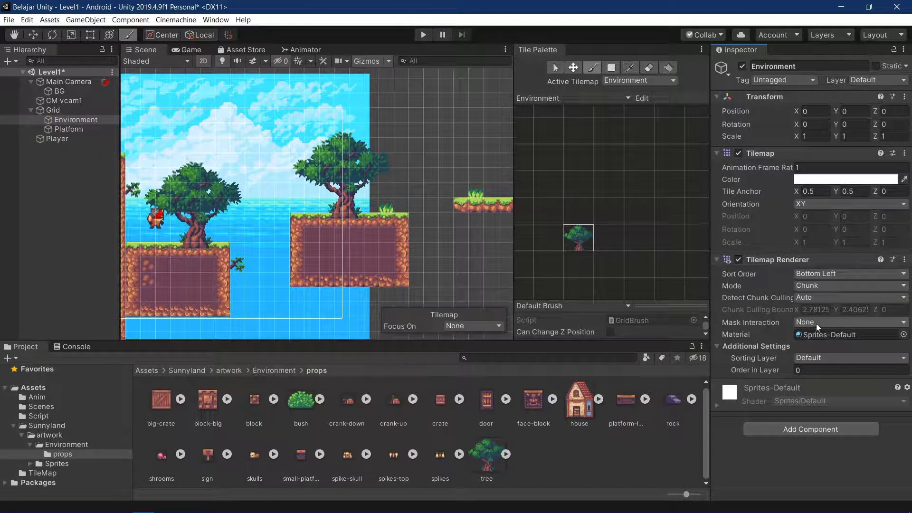
click(816, 324)
click(766, 340)
click(808, 358)
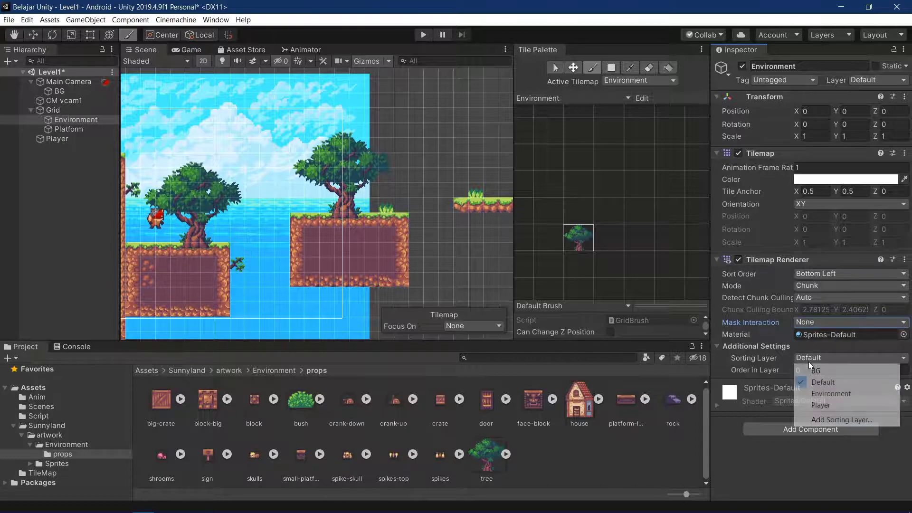
click(819, 393)
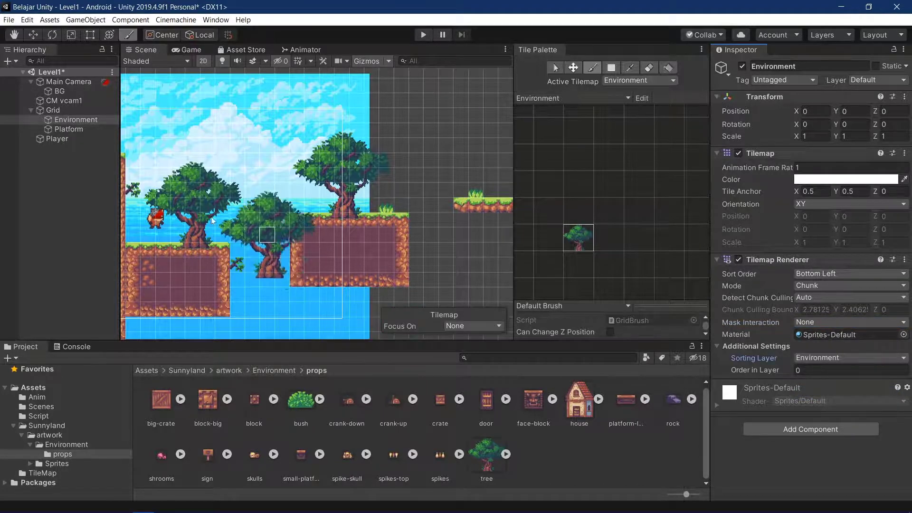
click(87, 128)
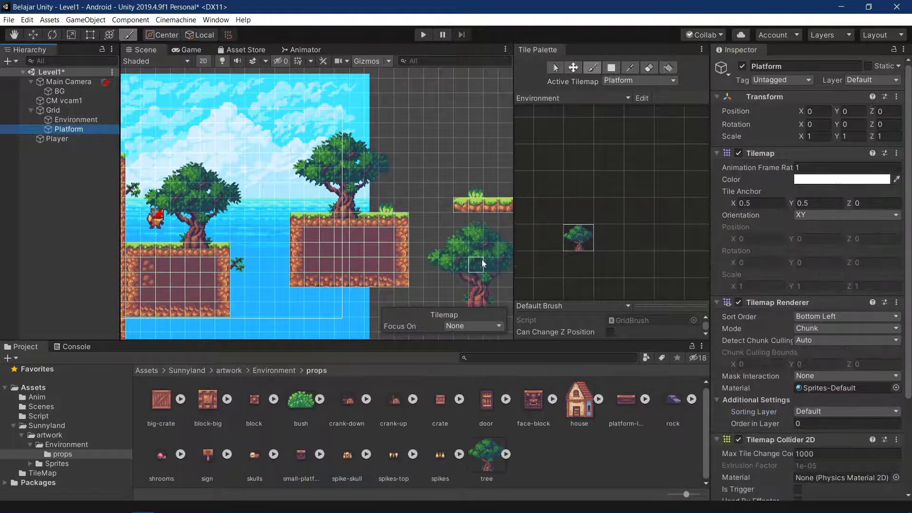
Step: Add a Platform sorting layer positioned directly above Player
scroll(752, 273, down, 5)
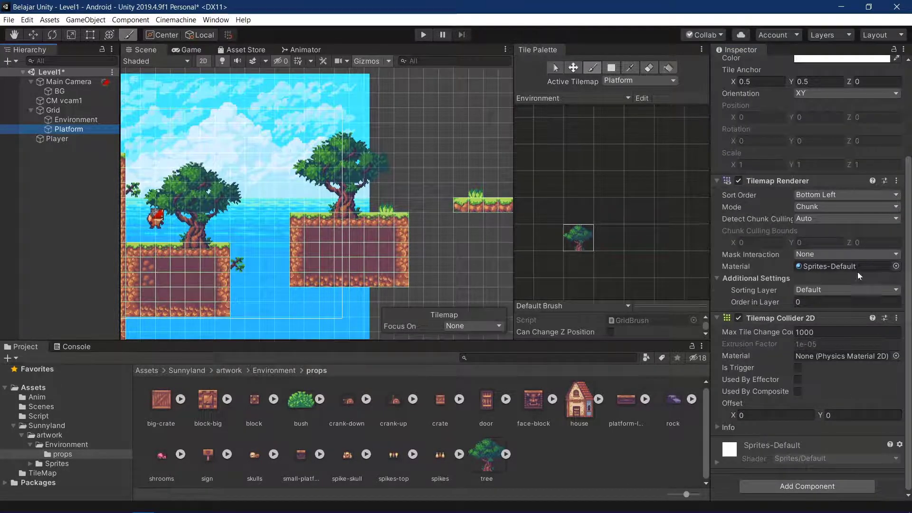
click(833, 289)
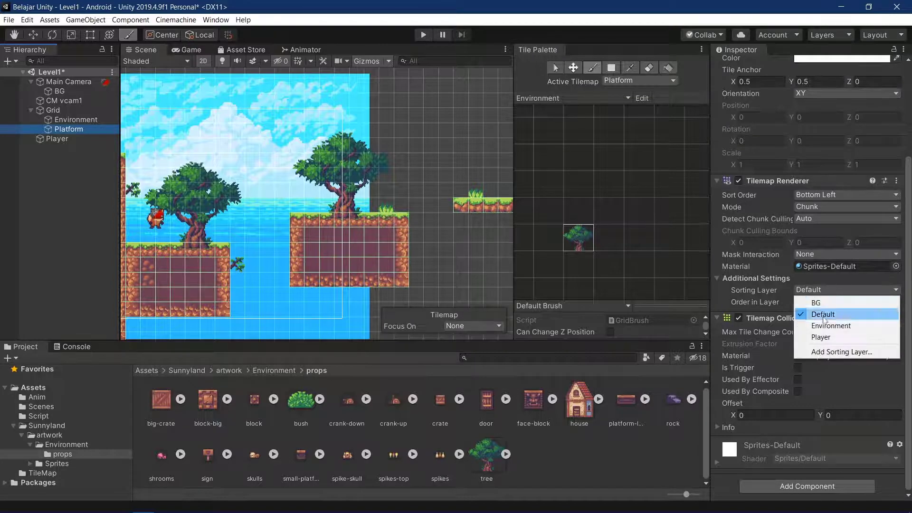
click(835, 351)
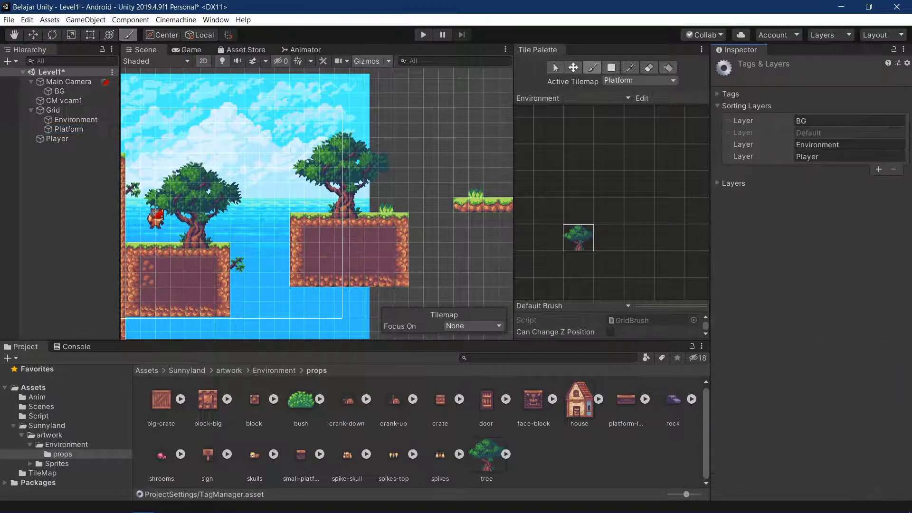
click(879, 170)
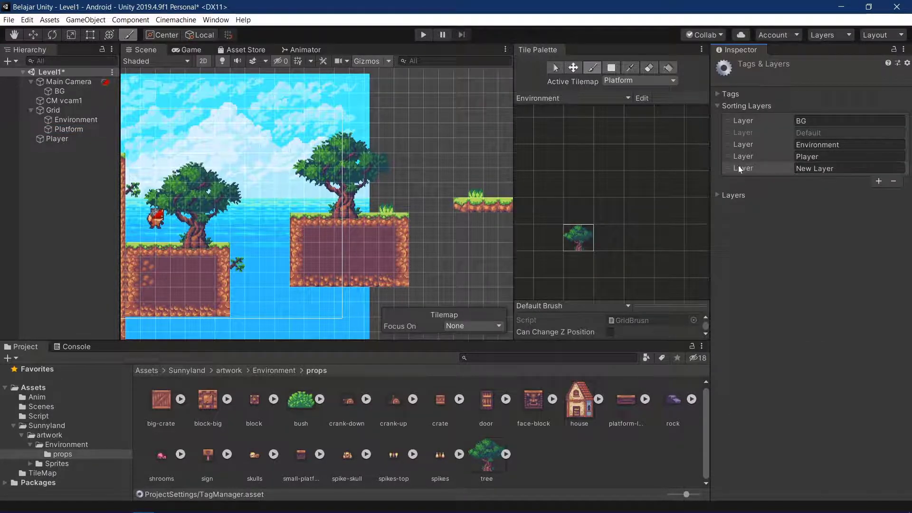
drag(731, 168, 731, 157)
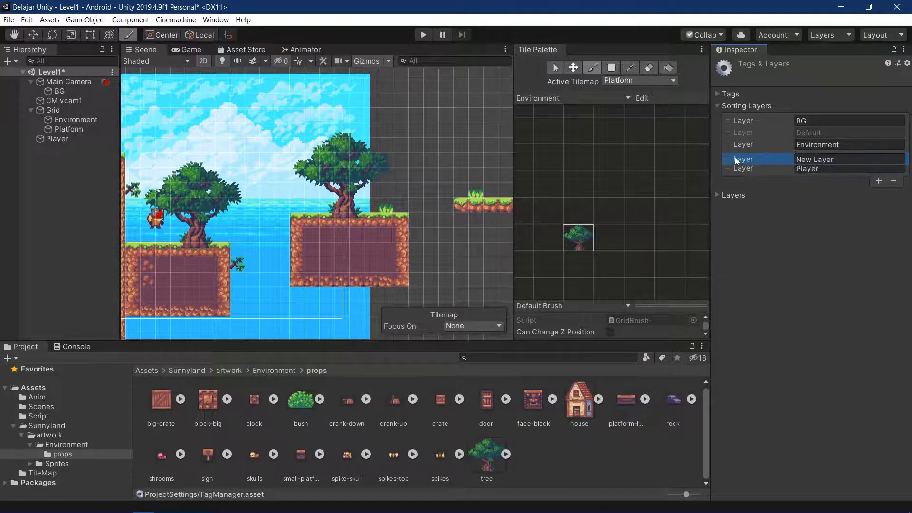
click(844, 157)
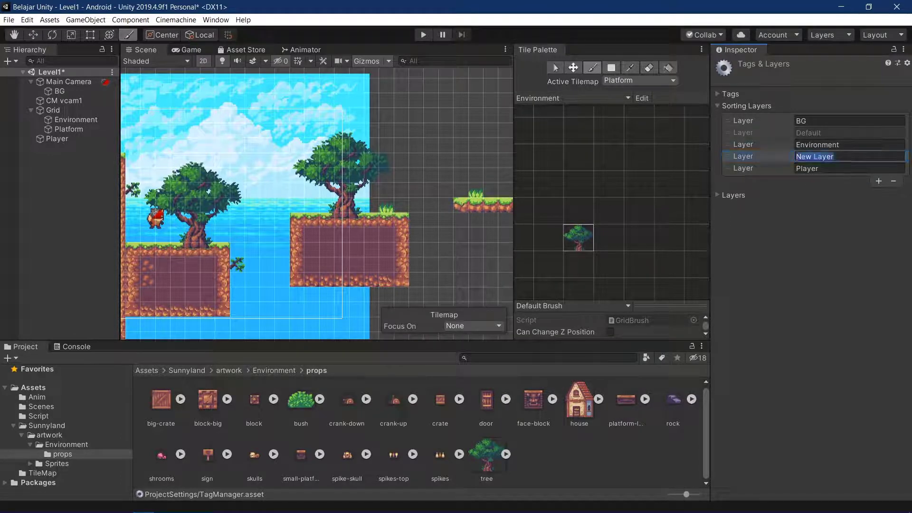
text(Platform)
Step: Assign the Platform tilemap to the Platform sorting layer
click(71, 122)
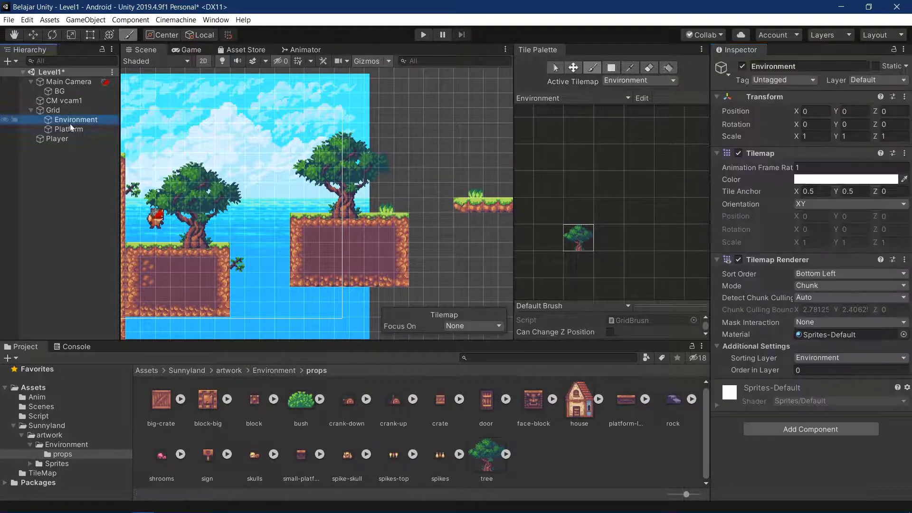
click(70, 128)
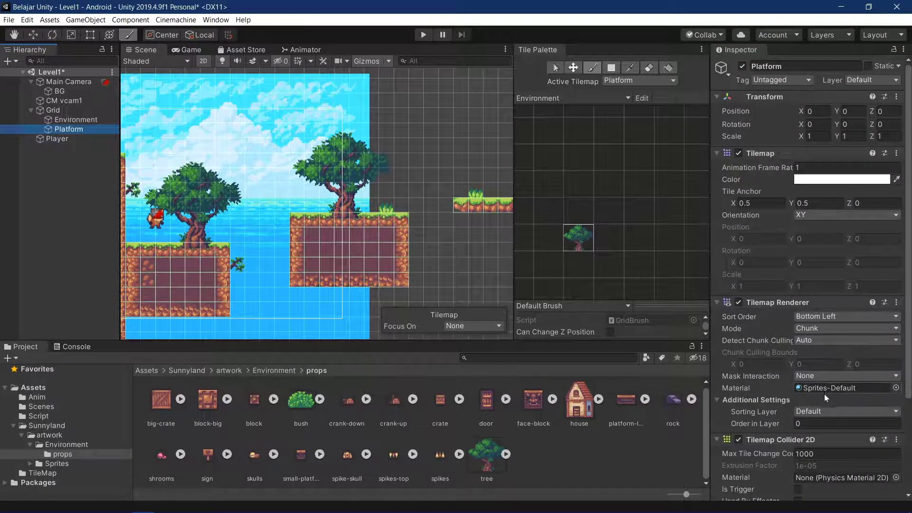
click(822, 410)
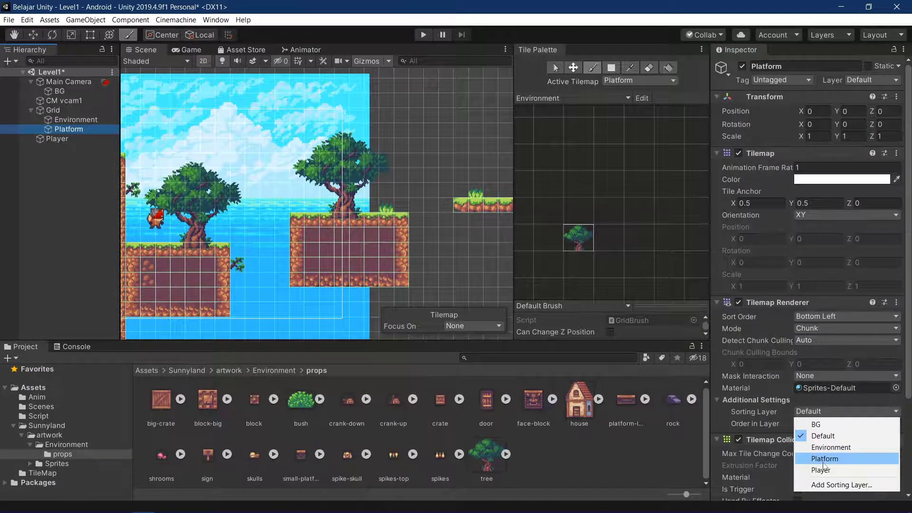
click(824, 460)
click(598, 444)
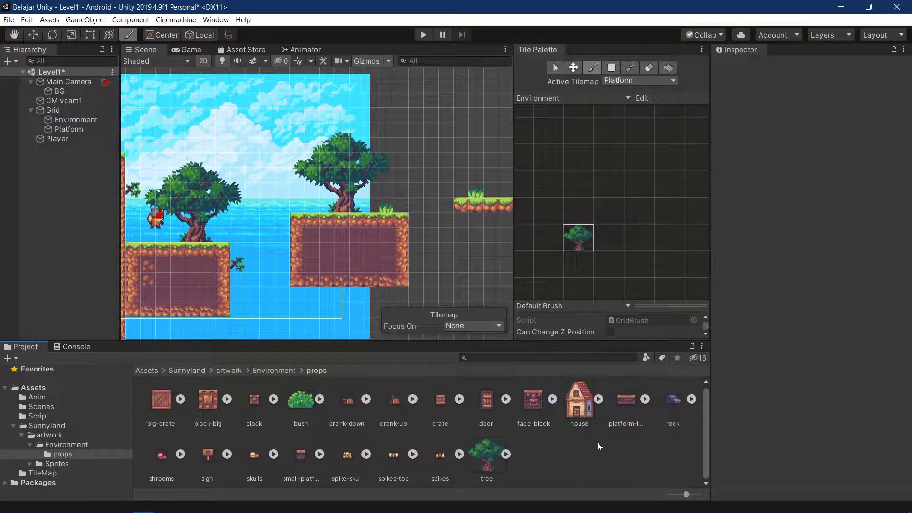
Step: Enter Play mode and run and jump the fox across the tree platforms
click(421, 35)
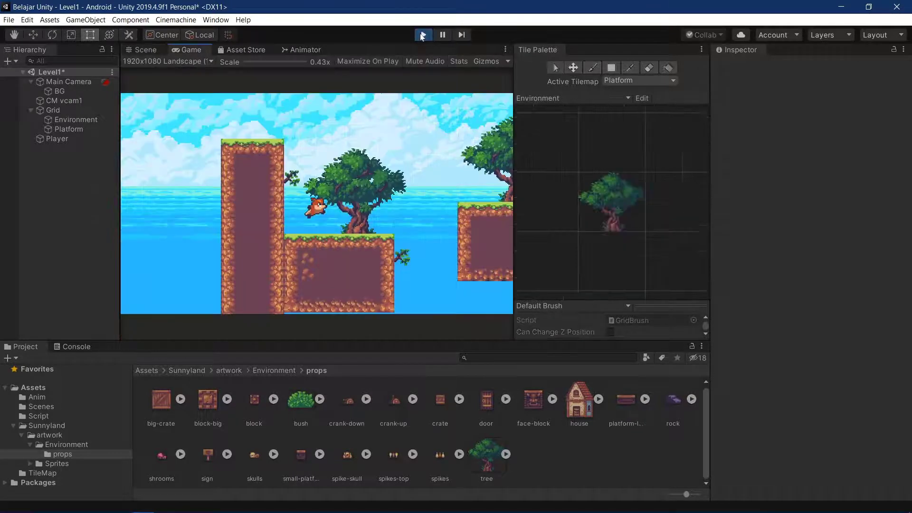
key(Right)
key(space)
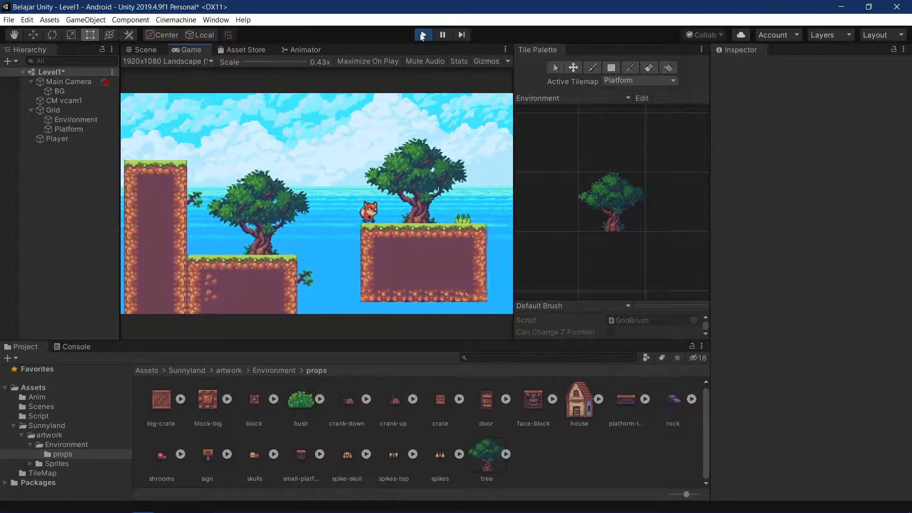
key(space)
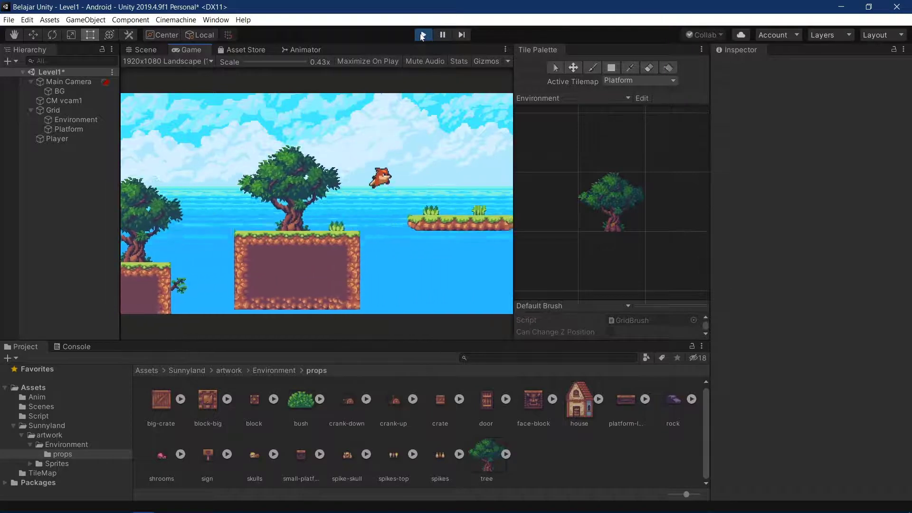
key(Left)
key(space)
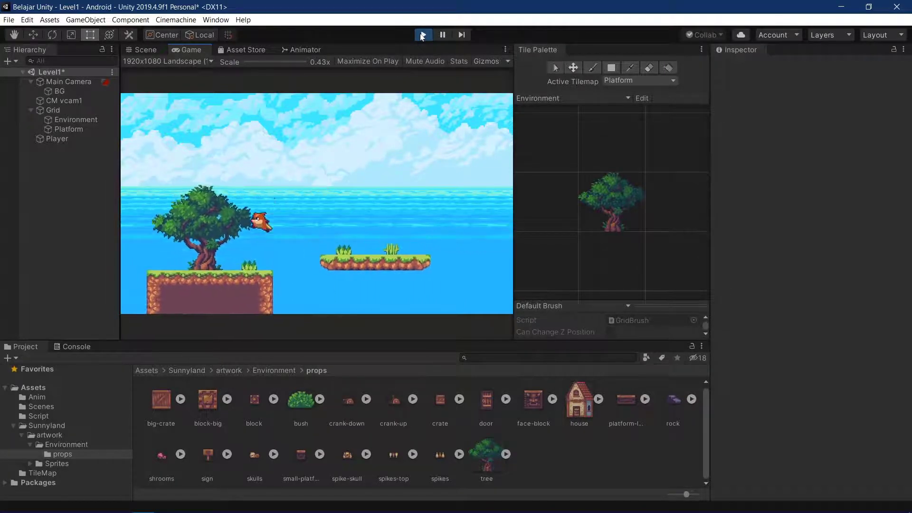
key(space)
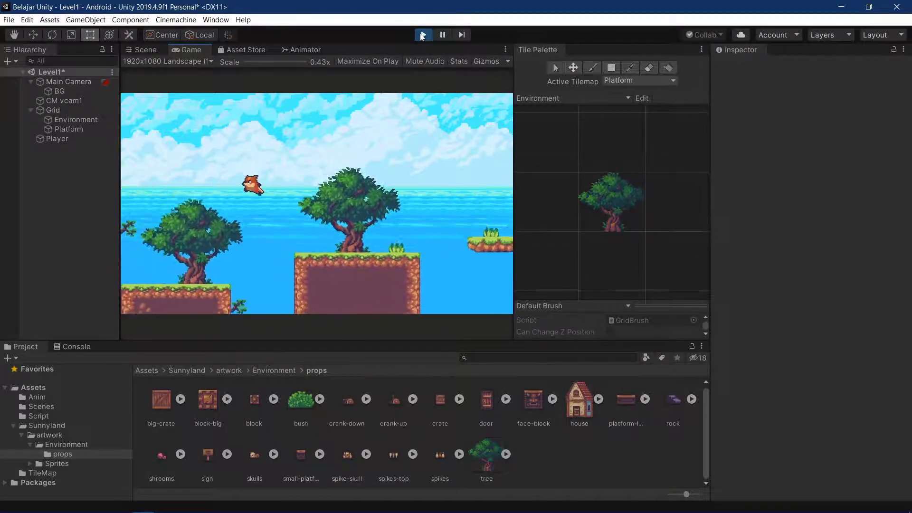
key(Right)
key(space)
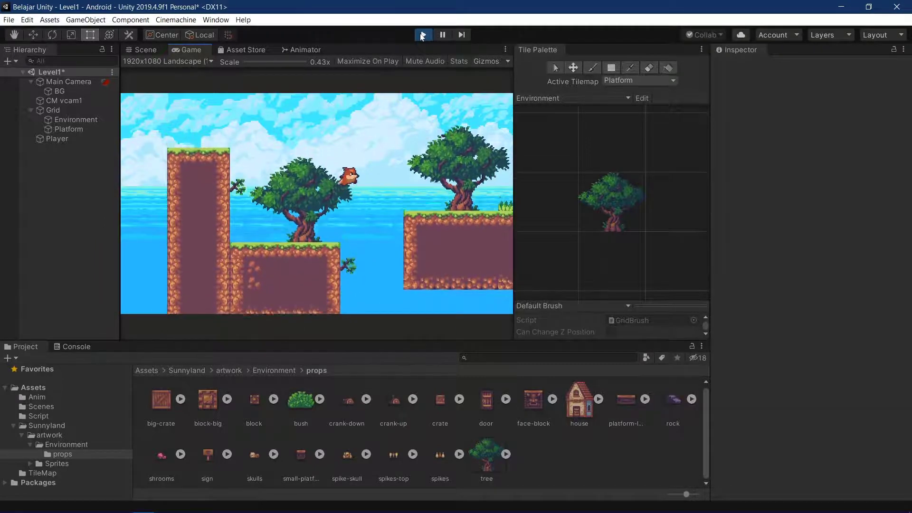
key(space)
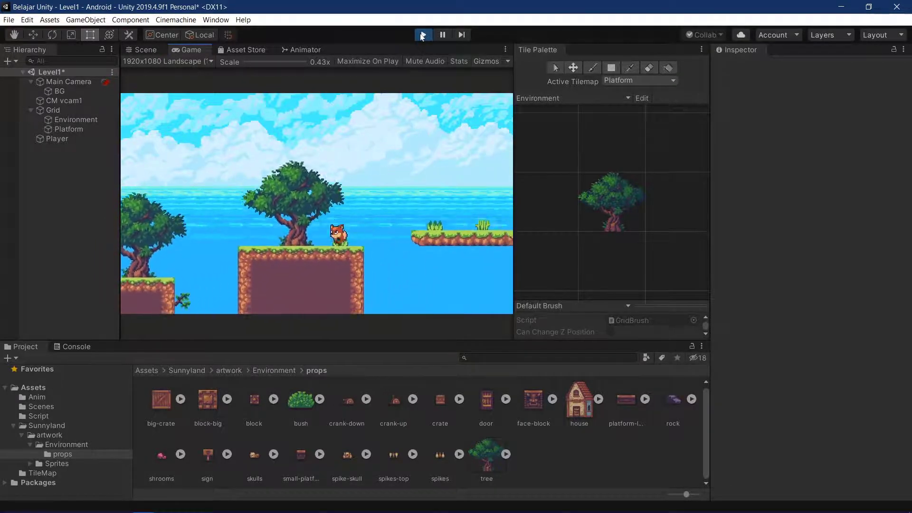
key(space)
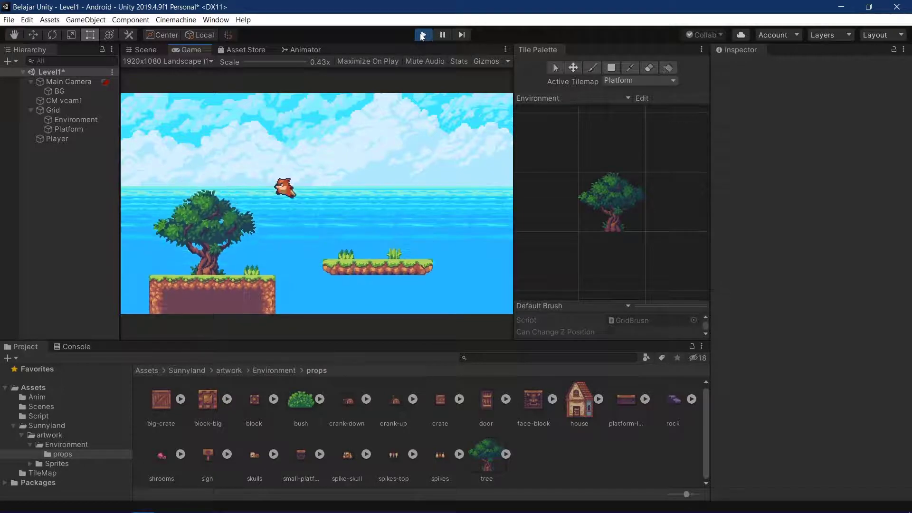
key(Left)
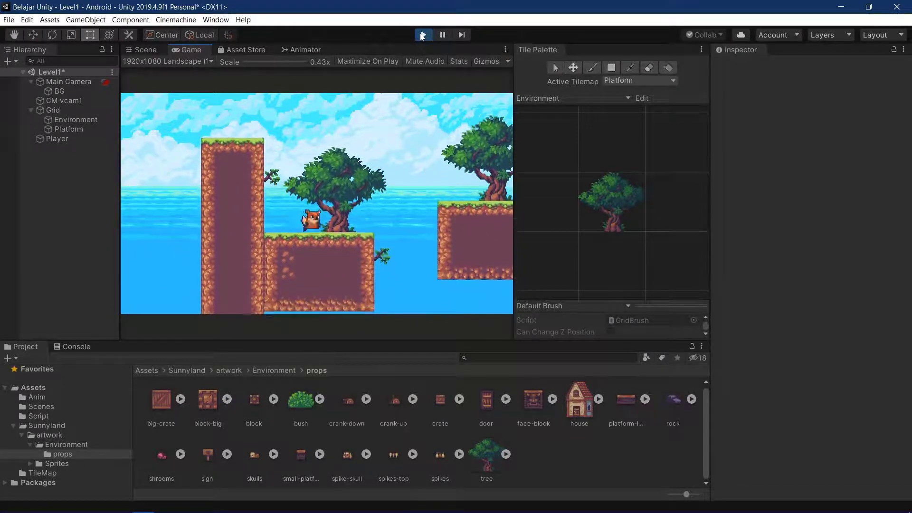
key(Right)
key(space)
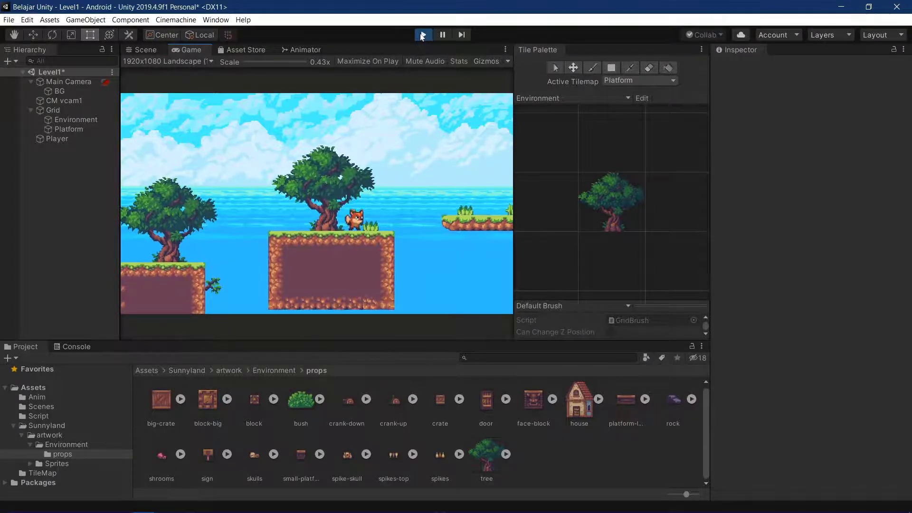
key(Right)
key(space)
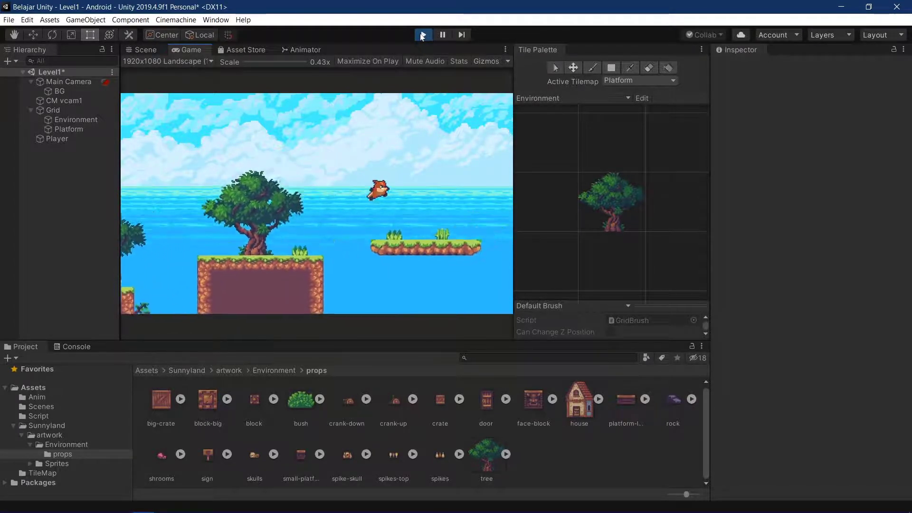
key(Left)
key(space)
key(space)
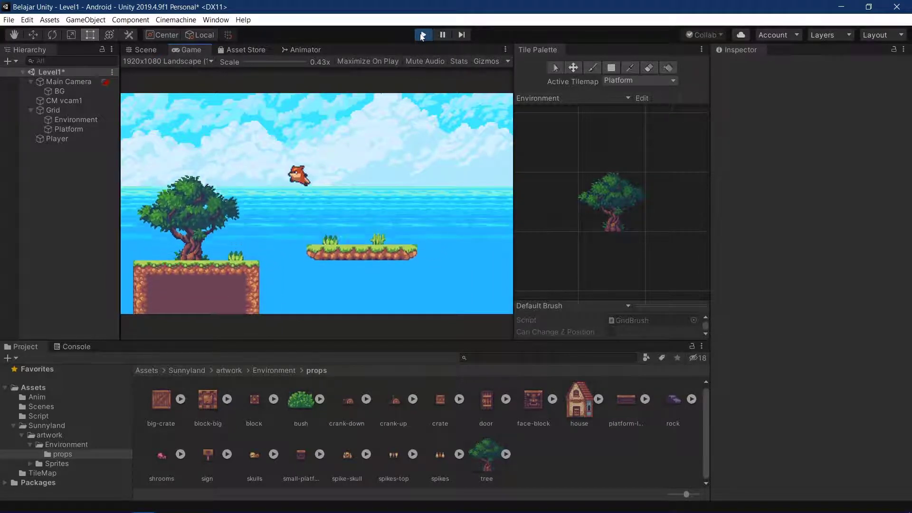
key(Right)
key(space)
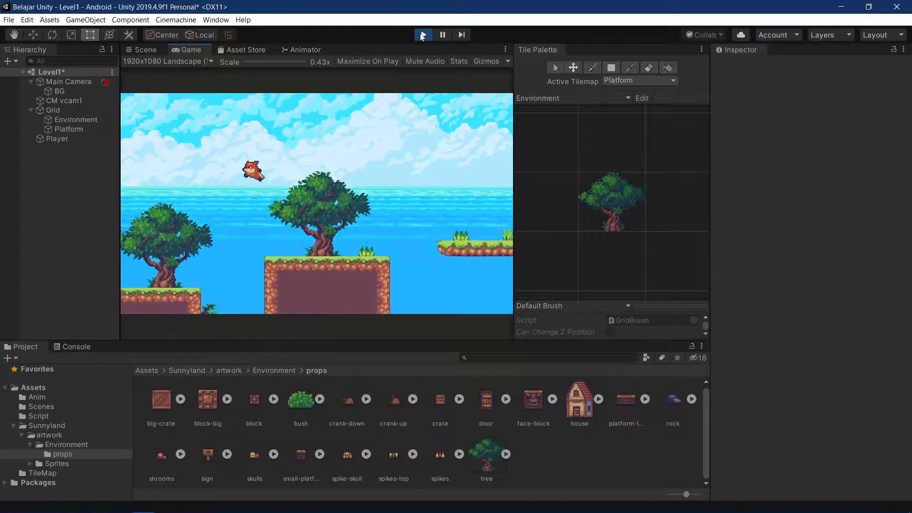
key(Left)
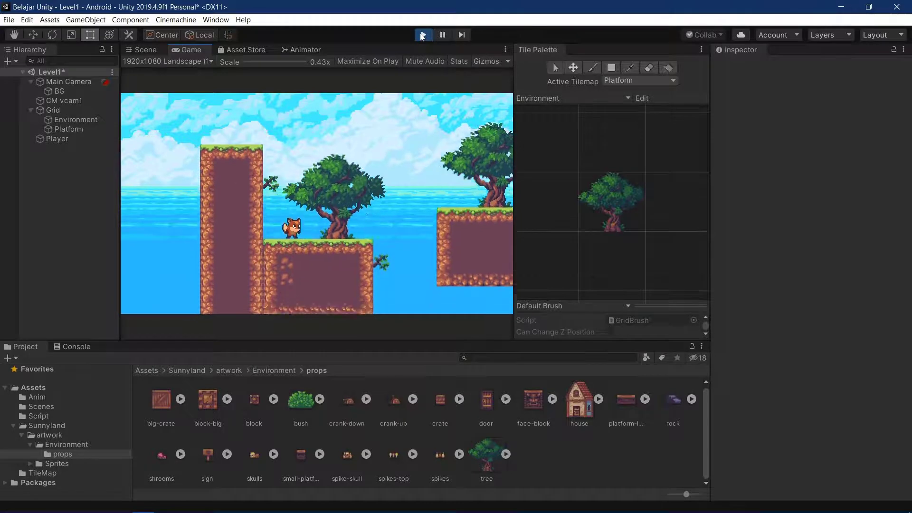
key(space)
key(Right)
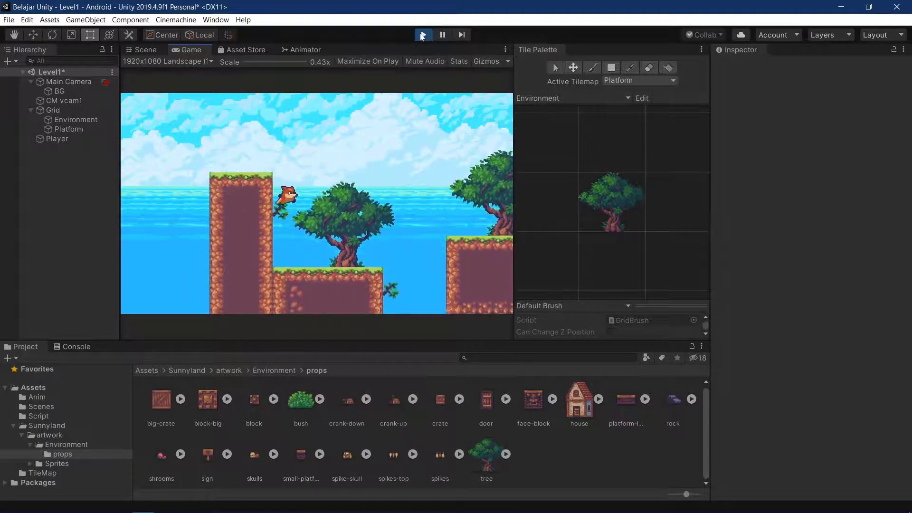
Step: Keep jumping the fox between floating and tree platforms, then exit Play mode
key(alt+Tab)
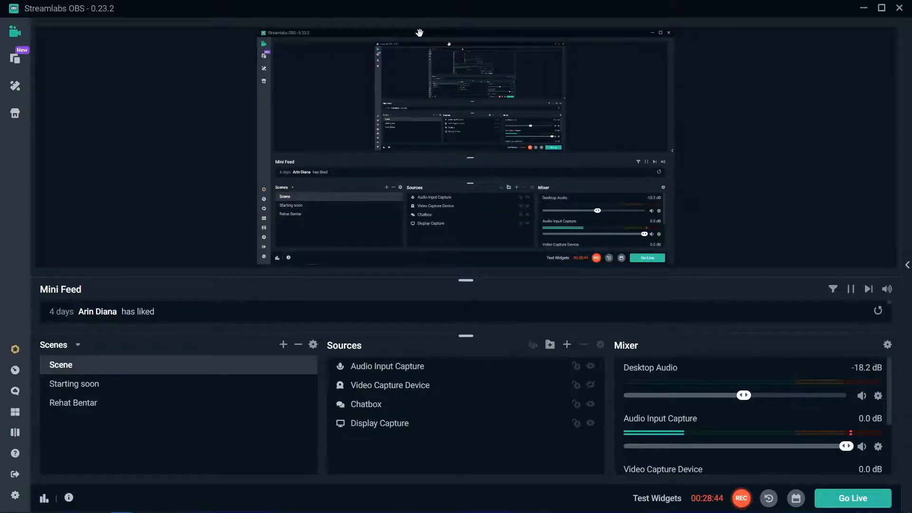
key(alt+Tab)
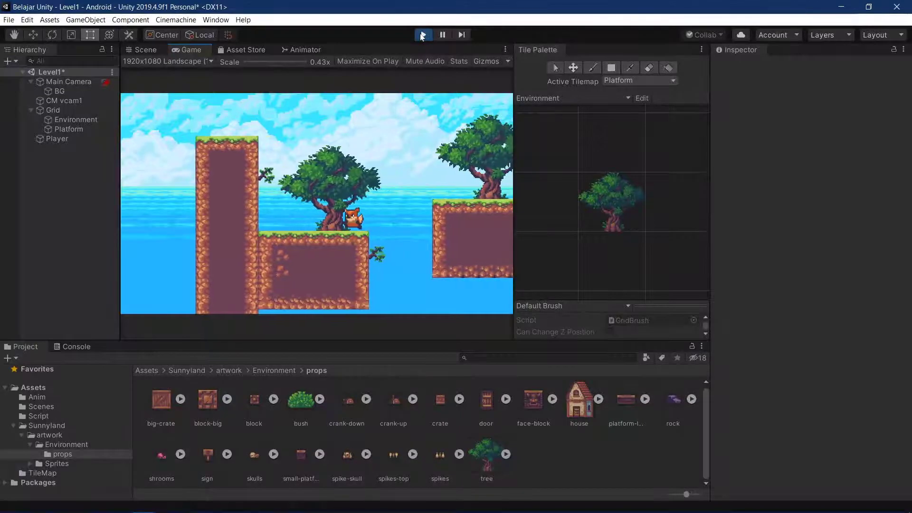
key(Right)
key(space)
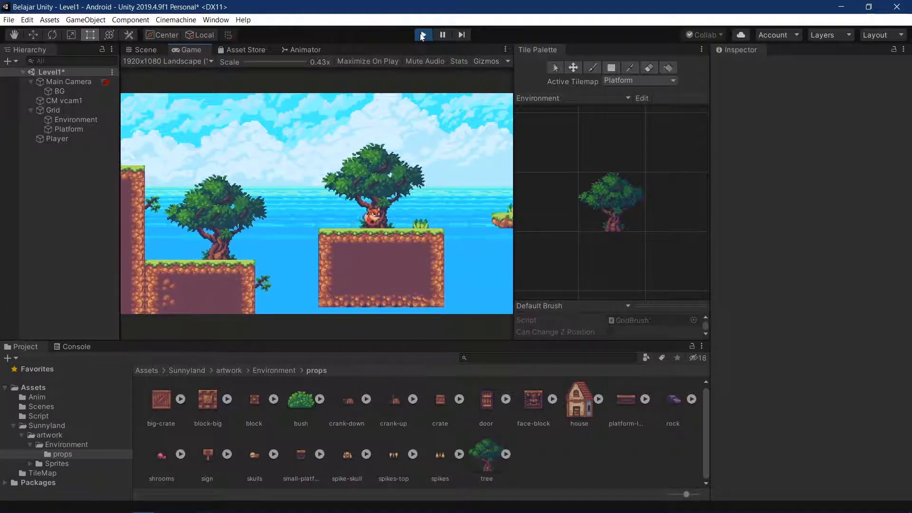
key(Right)
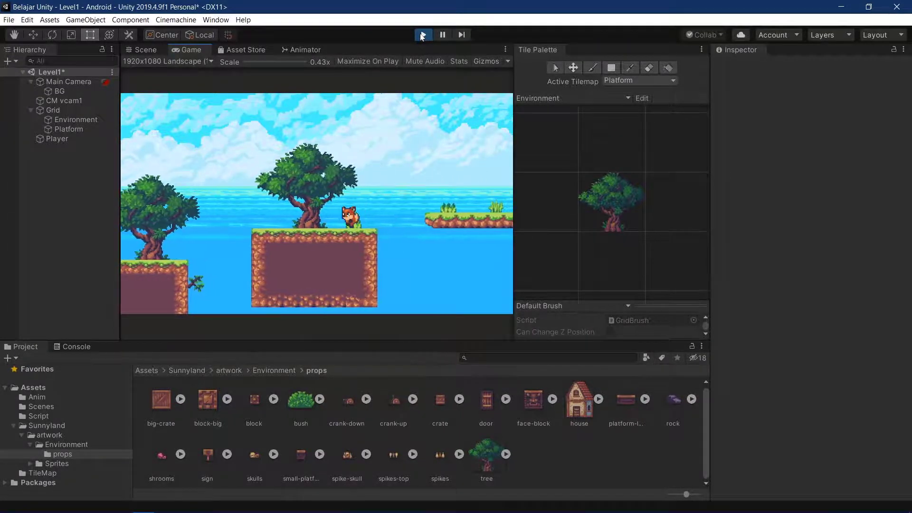
key(Right)
key(space)
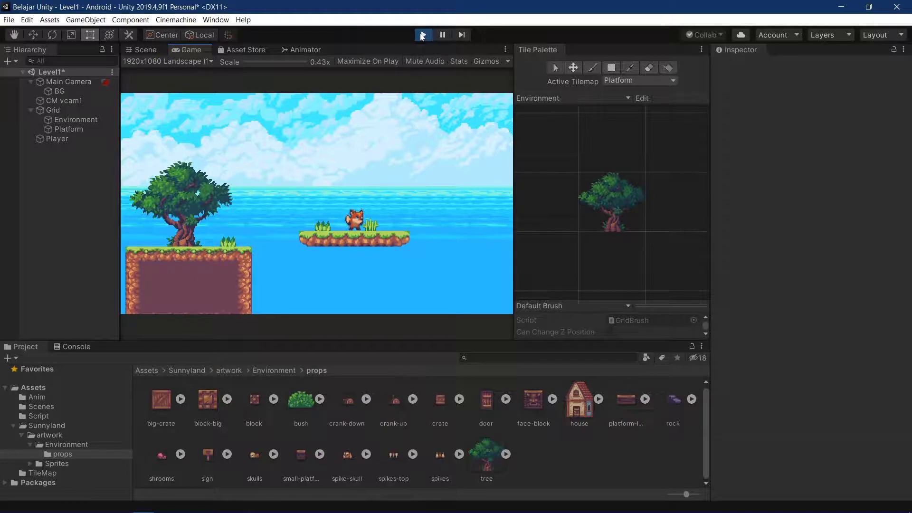
key(Left)
key(space)
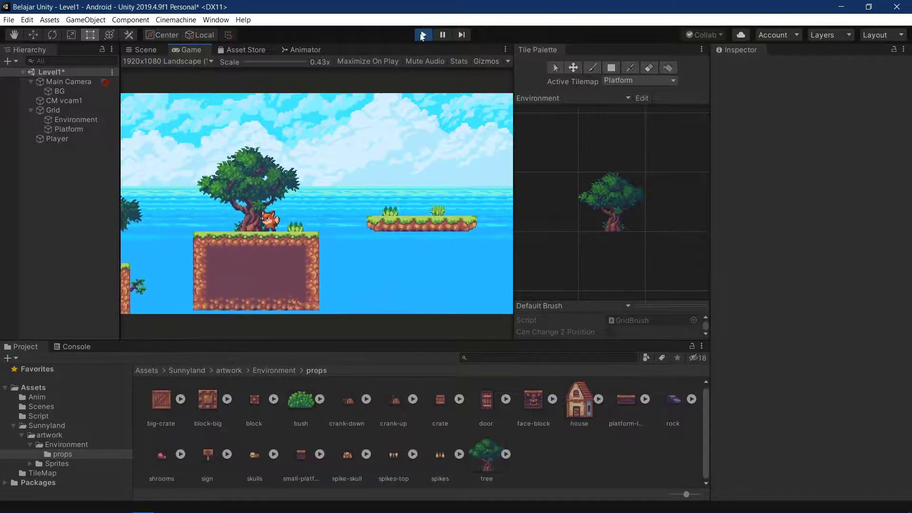
key(Left)
key(space)
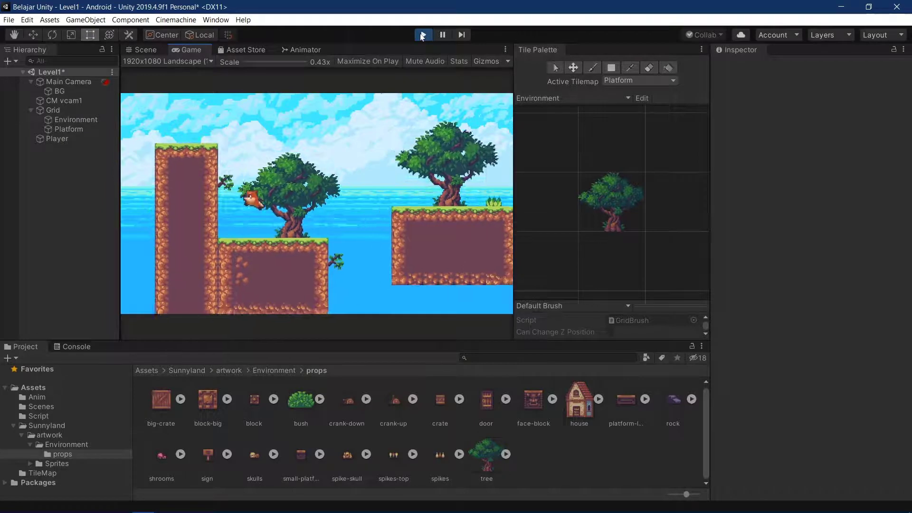
key(Right)
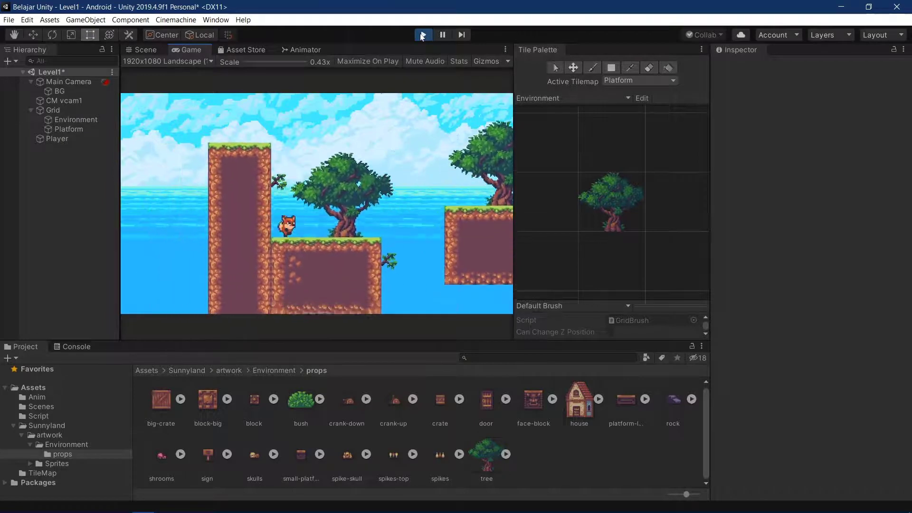
click(421, 35)
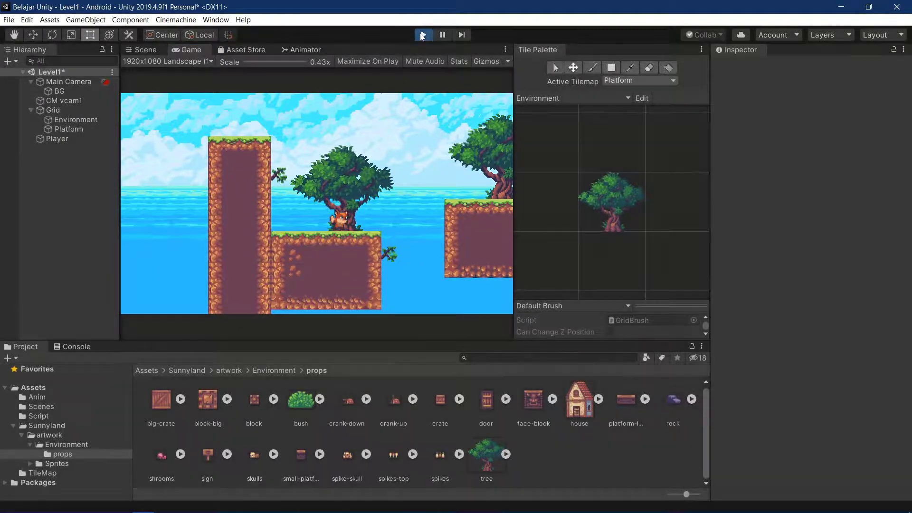
key(alt+Tab)
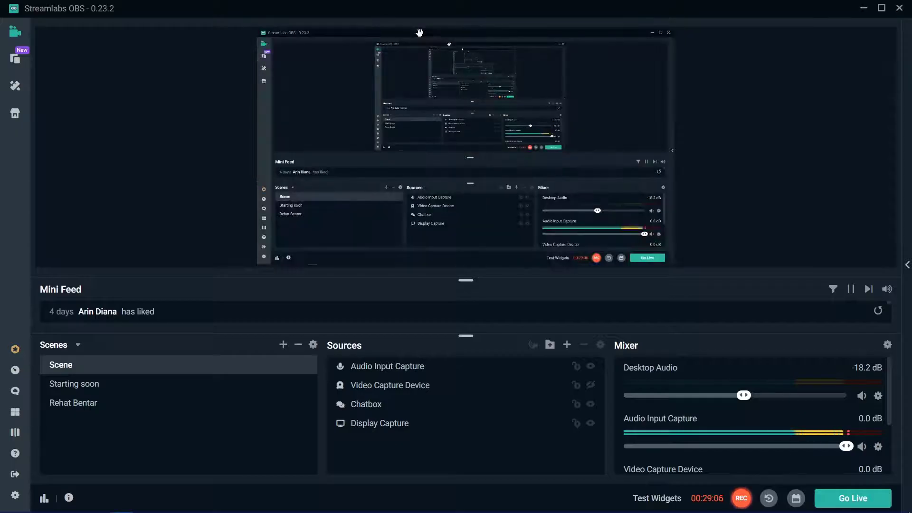